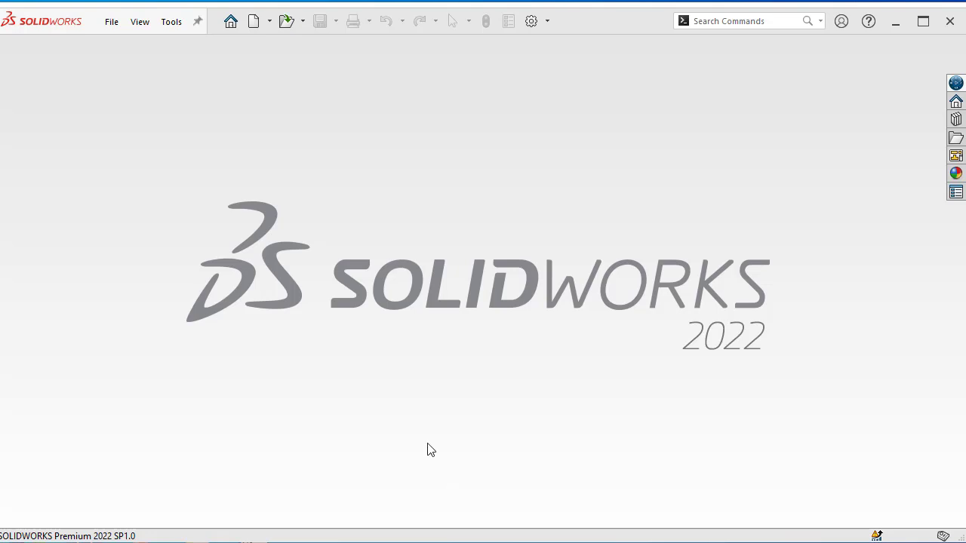
# - Create a new SOLIDWORKS drawing document
pyautogui.click(262, 24)
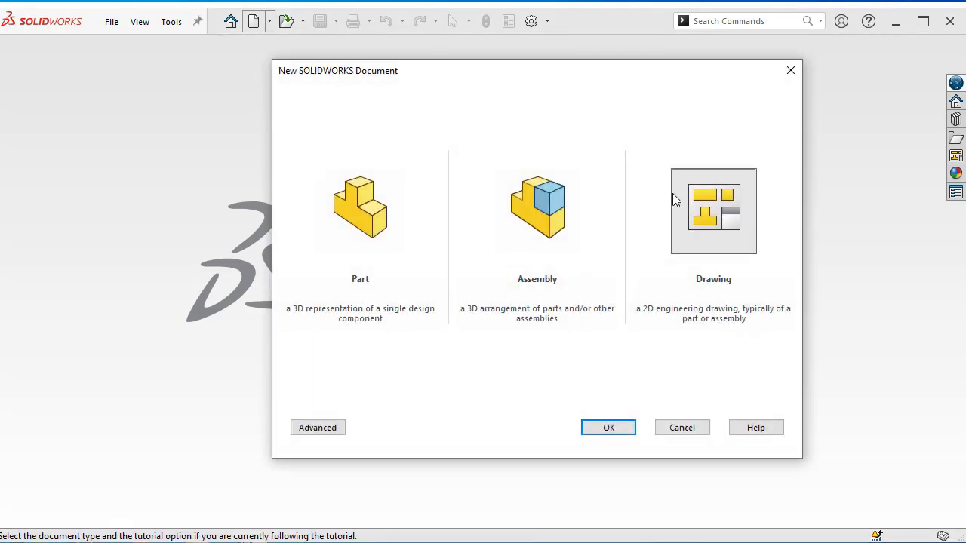
pyautogui.click(717, 220)
pyautogui.click(609, 430)
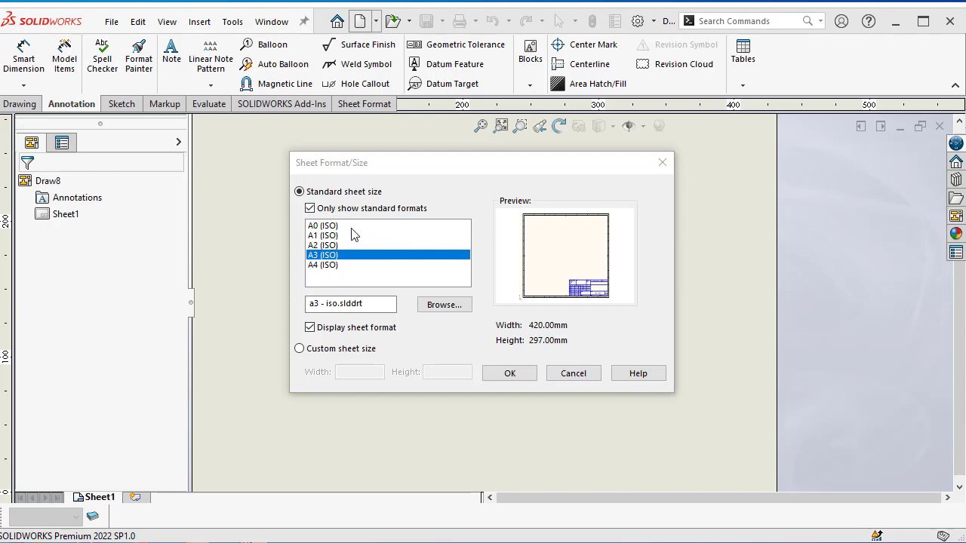
# - Choose the A3 (ISO) standard sheet format for the new drawing
pyautogui.click(332, 226)
pyautogui.click(330, 236)
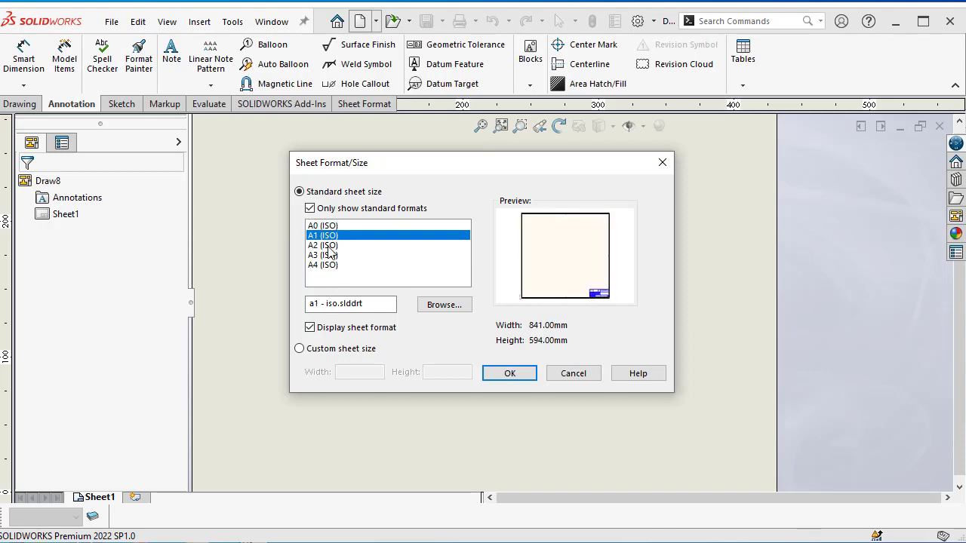
pyautogui.click(331, 245)
pyautogui.click(332, 255)
pyautogui.click(332, 264)
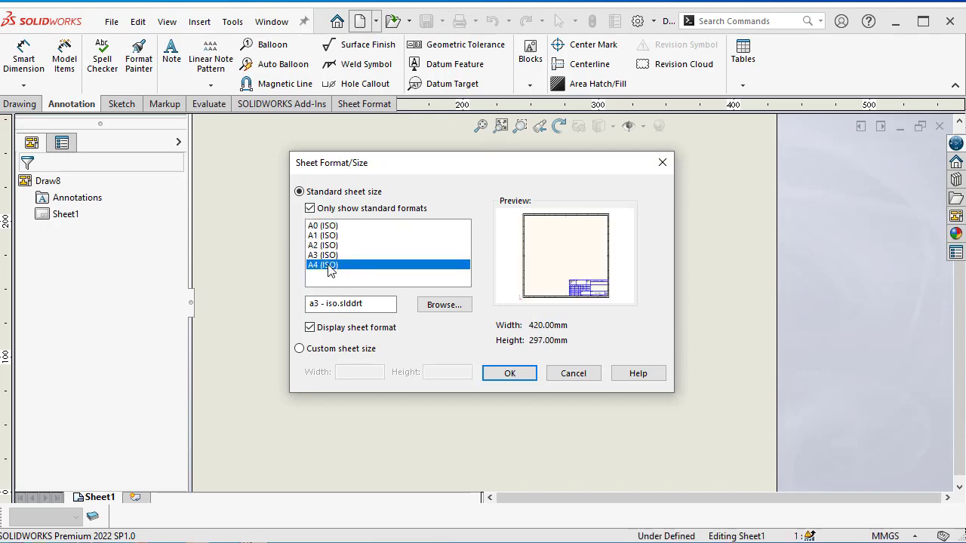
pyautogui.click(332, 255)
pyautogui.click(532, 378)
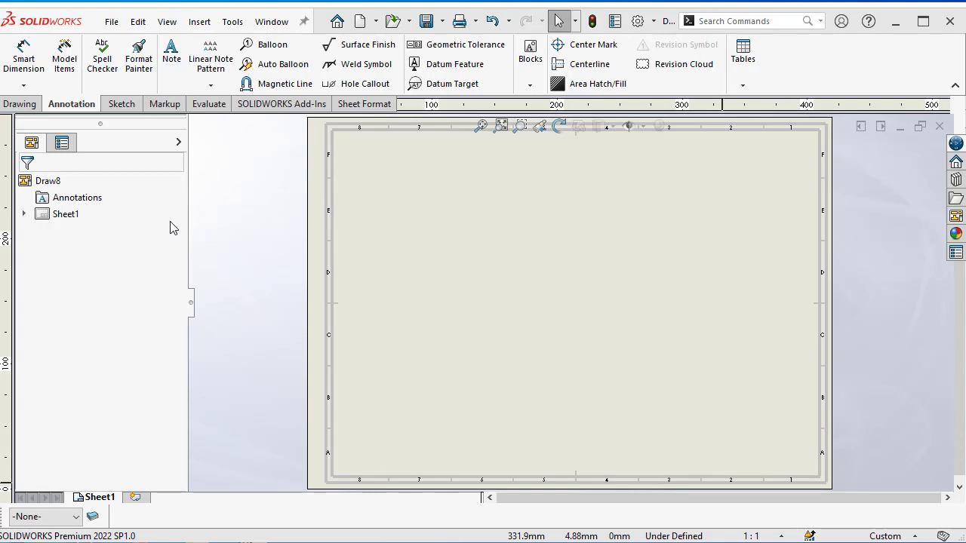
# - Put Sheet1 into Edit Sheet Format mode from its right-click menu
pyautogui.rightClick(59, 217)
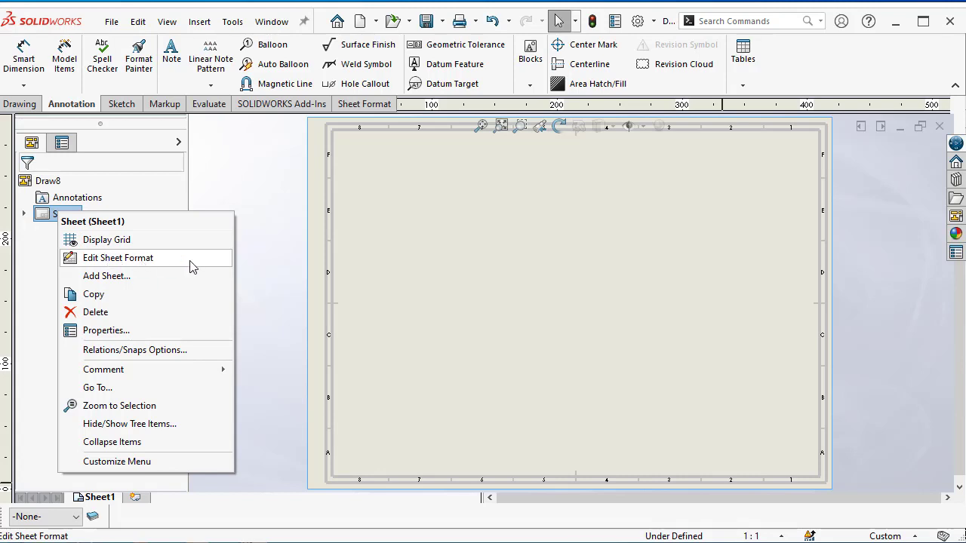
pyautogui.click(158, 258)
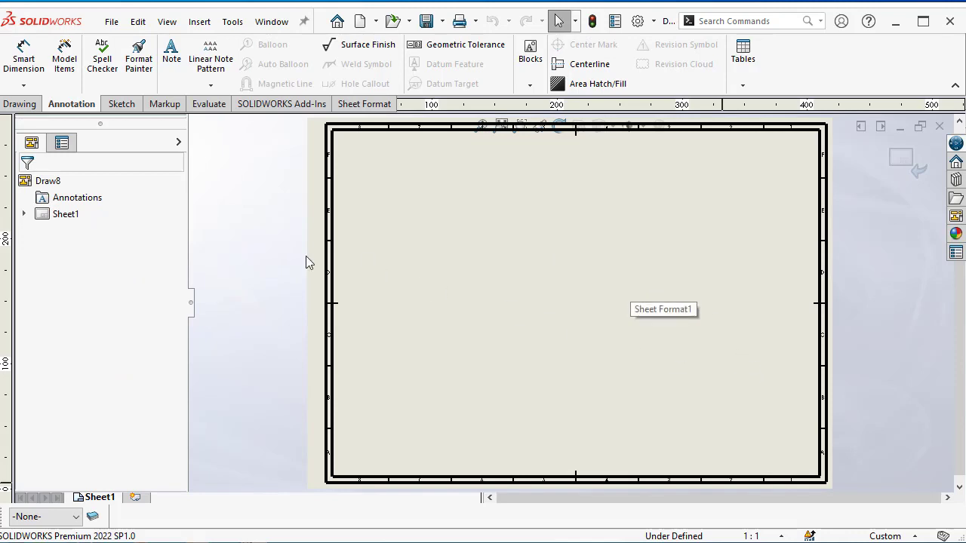
# - Draw a trial horizontal line leftward from the sheet's right border
pyautogui.click(121, 104)
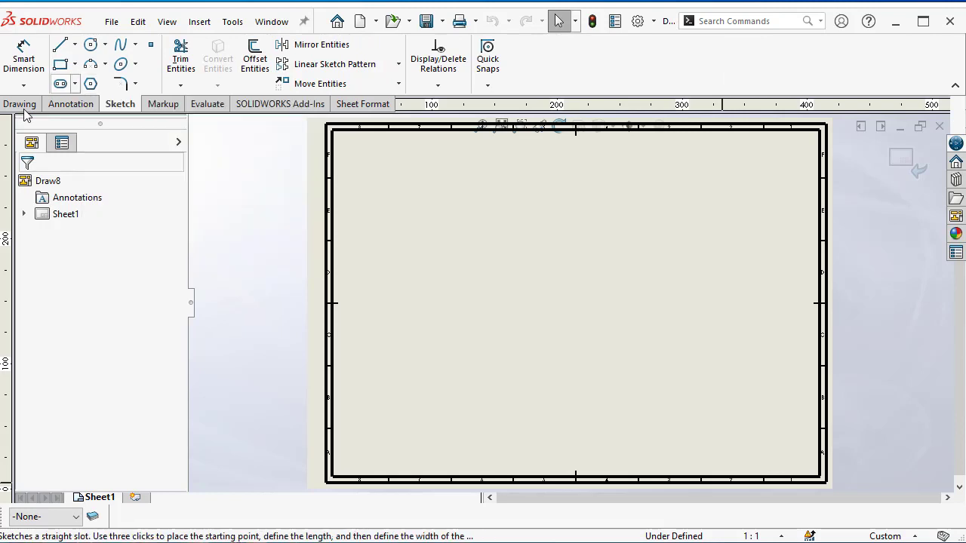
pyautogui.click(59, 50)
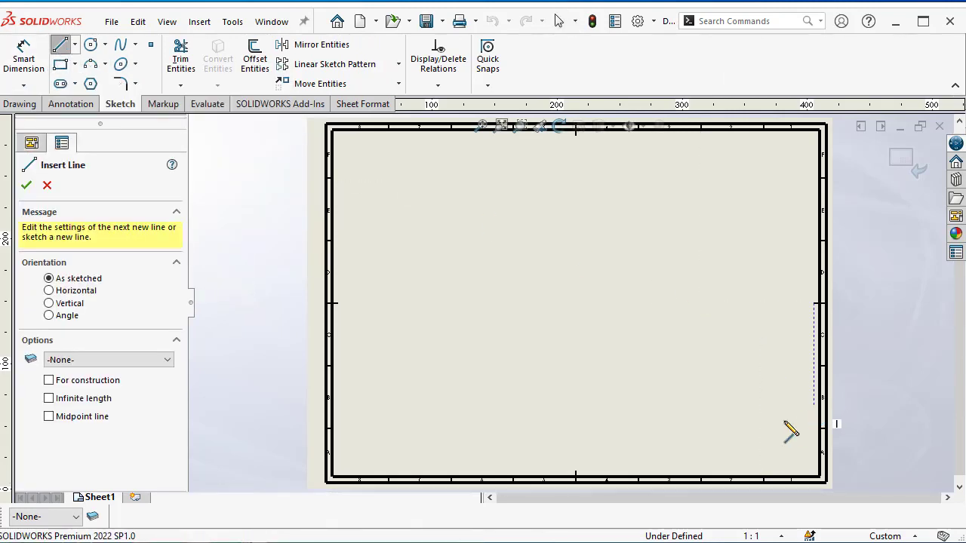
pyautogui.click(47, 185)
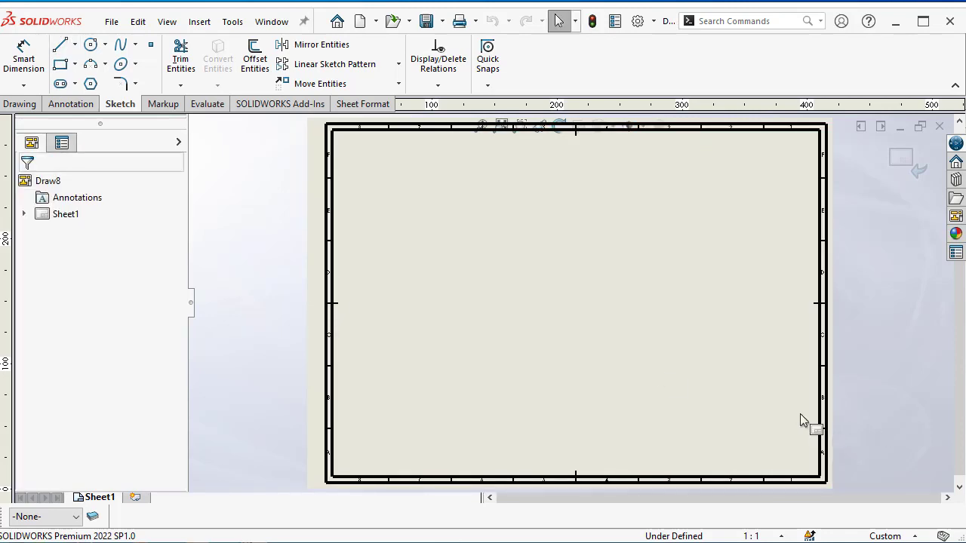
pyautogui.scroll(-3, 804, 411)
pyautogui.scroll(-2, 755, 424)
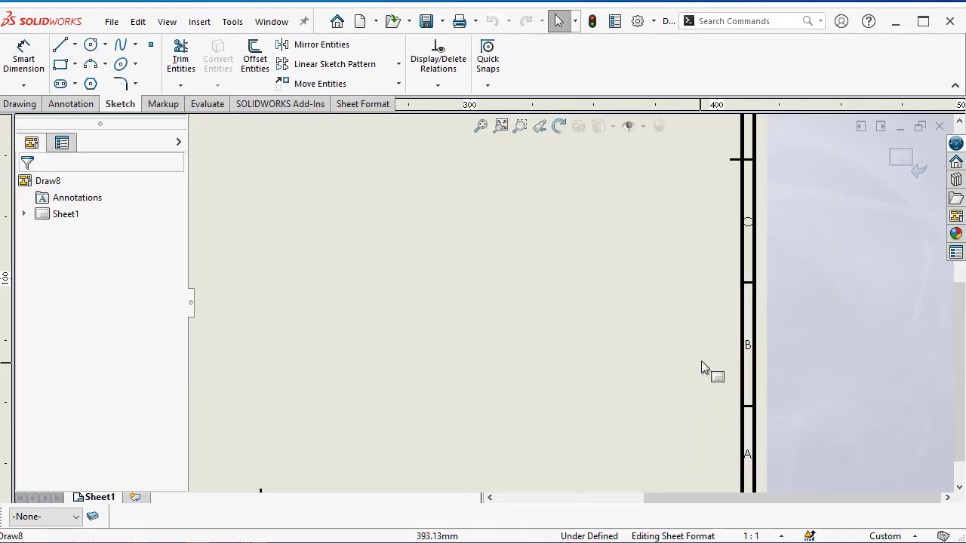
pyautogui.scroll(3, 702, 361)
pyautogui.scroll(-2, 387, 240)
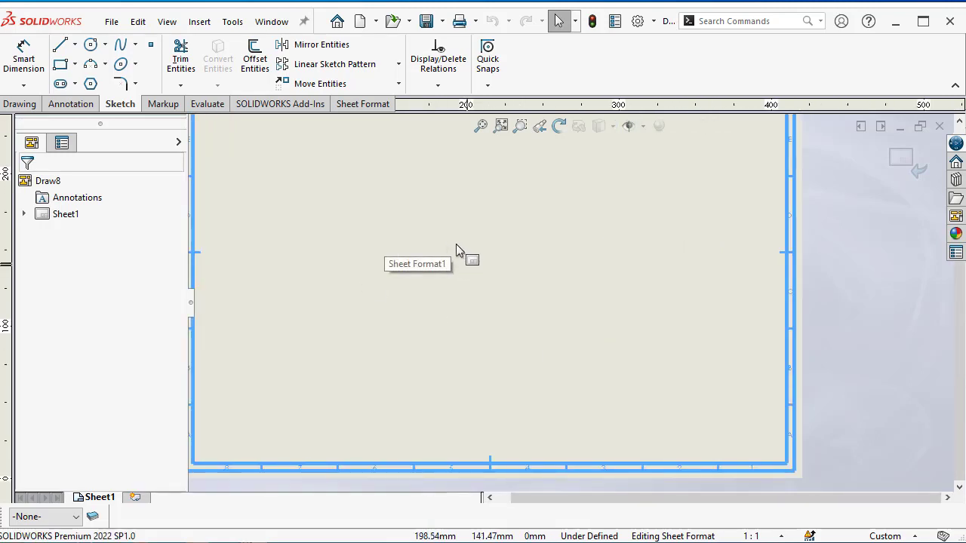
pyautogui.scroll(1, 490, 257)
pyautogui.click(64, 48)
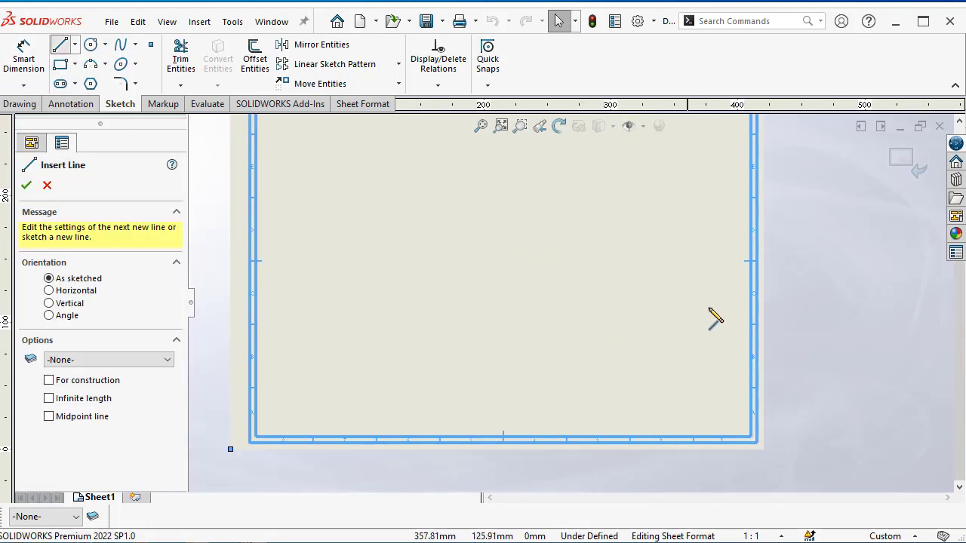
pyautogui.click(750, 343)
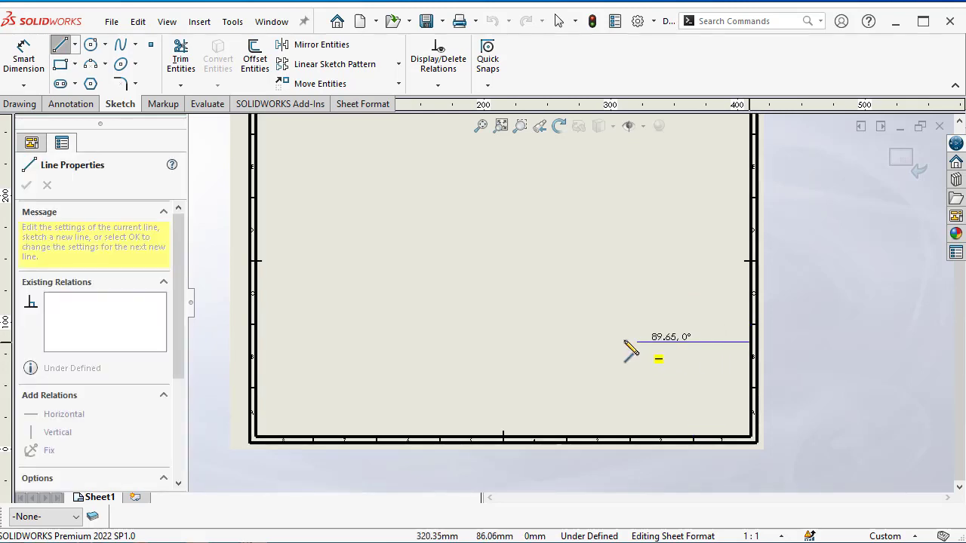
pyautogui.click(527, 343)
pyautogui.rightClick(554, 281)
pyautogui.click(566, 293)
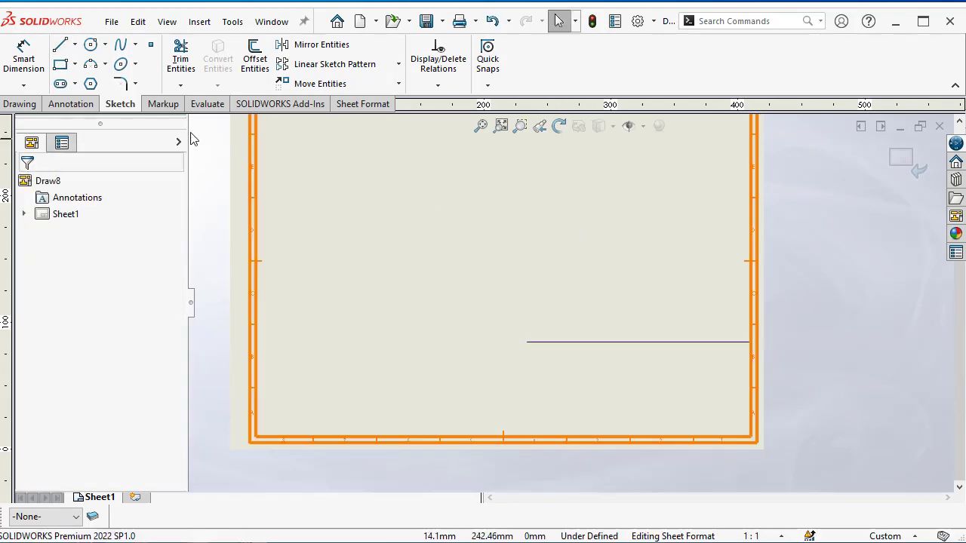
# - Dimension the trial line to 9 then 90 mm, then undo the line and dimension
pyautogui.click(14, 70)
pyautogui.click(600, 343)
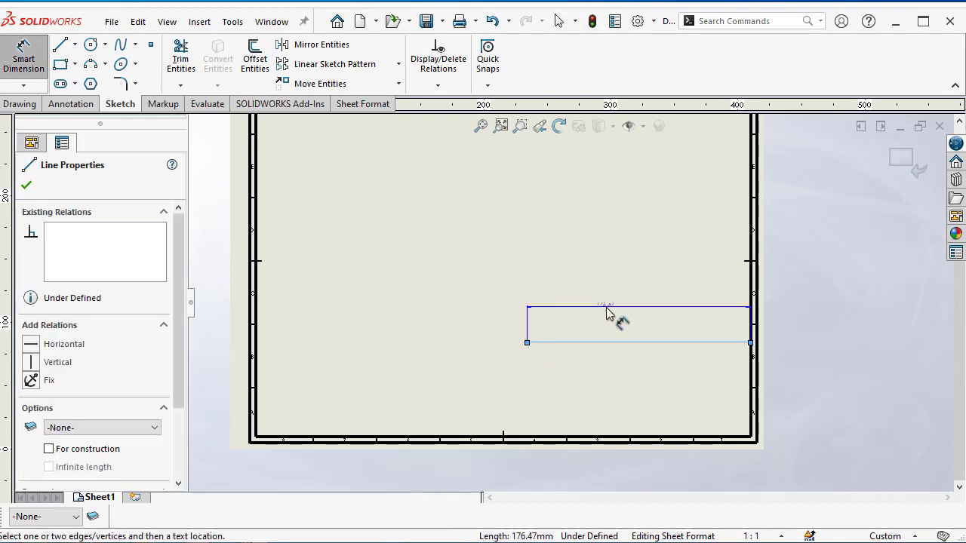
pyautogui.click(607, 314)
pyautogui.write('9')
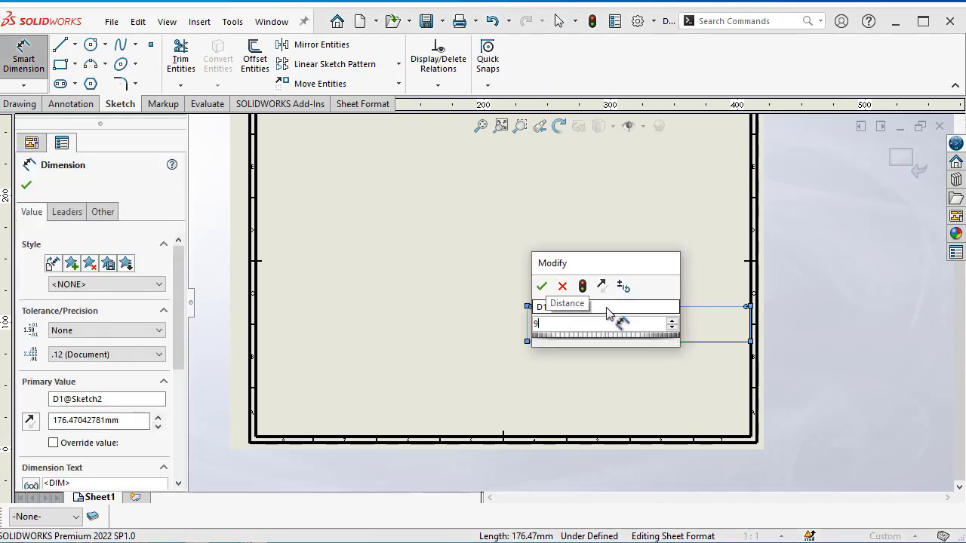
pyautogui.press('Return')
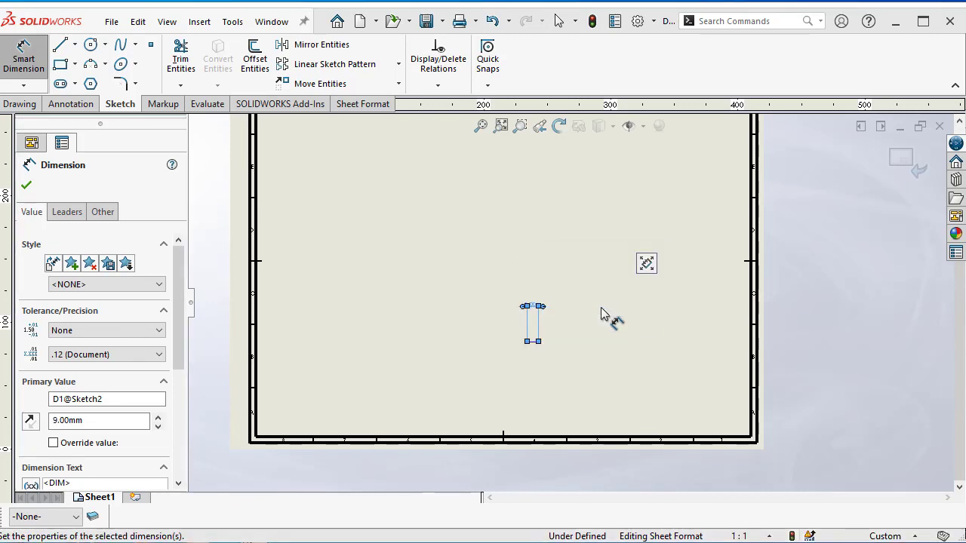
pyautogui.hotkey('ctrl', 'z')
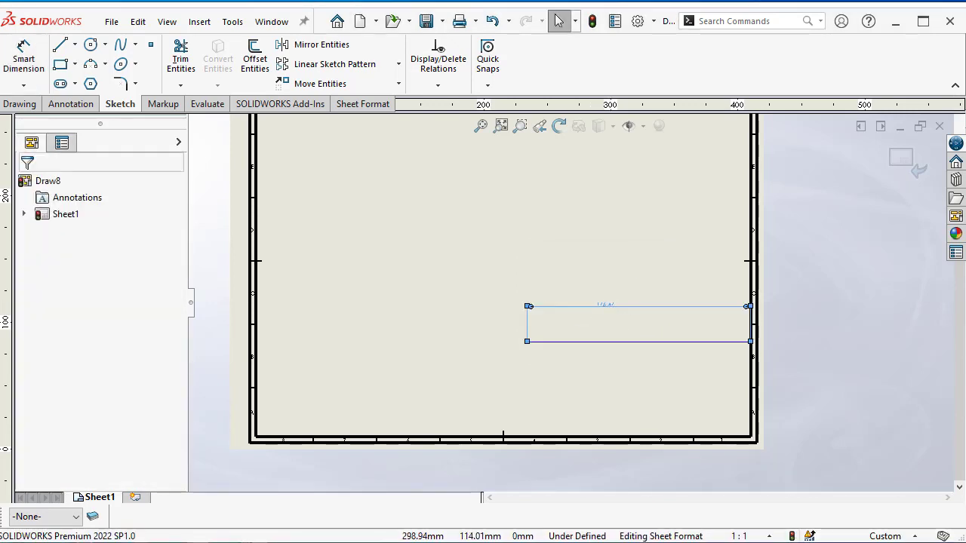
pyautogui.doubleClick(605, 304)
pyautogui.write('90')
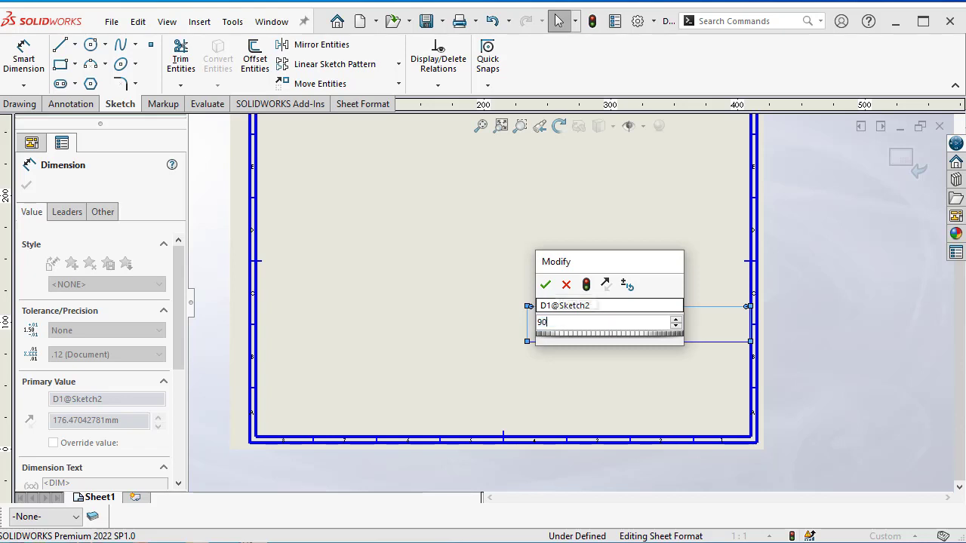
pyautogui.press('Return')
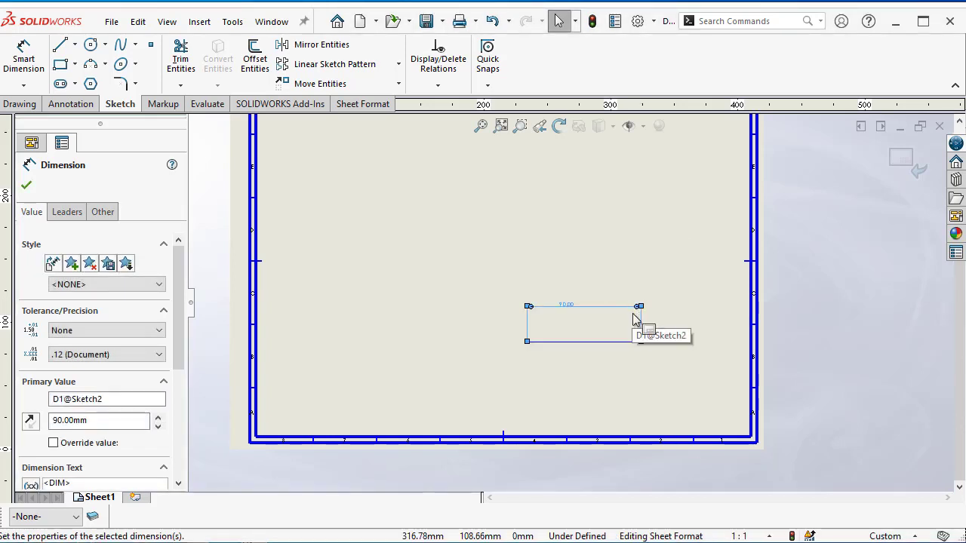
pyautogui.hotkey('ctrl', 'z')
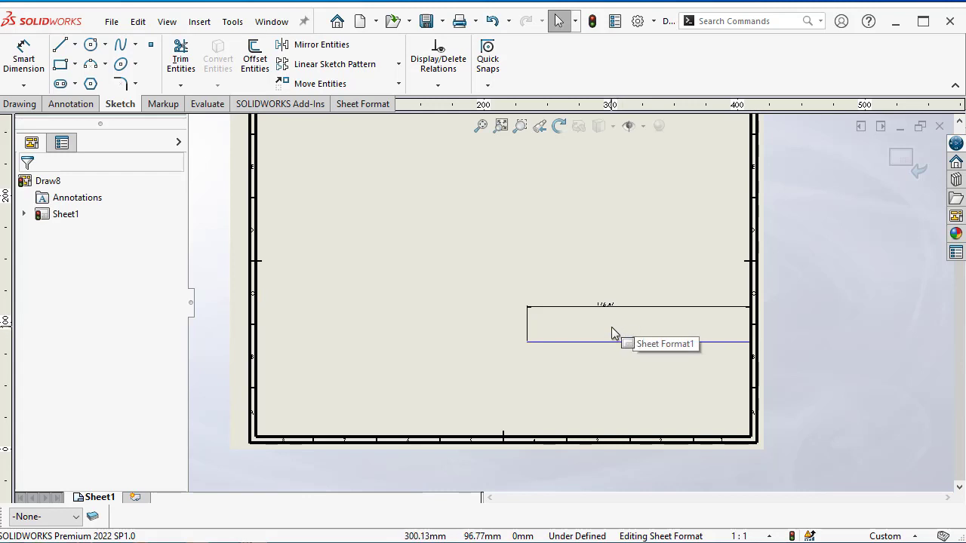
pyautogui.hotkey('ctrl', 'z')
pyautogui.hotkey('ctrl', 'z')
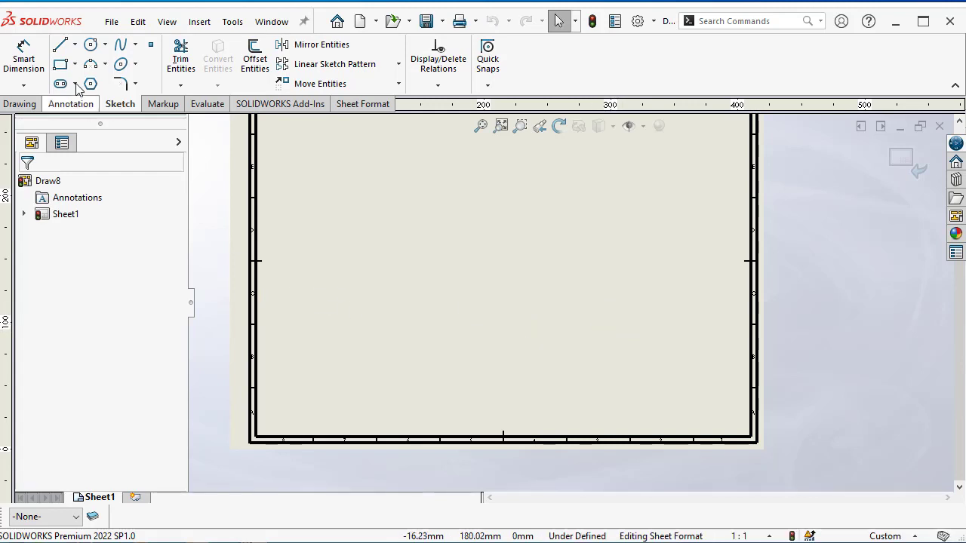
# - Draw the title-block rectangle from the sheet's lower-right corner
pyautogui.click(60, 64)
pyautogui.scroll(-2, 752, 404)
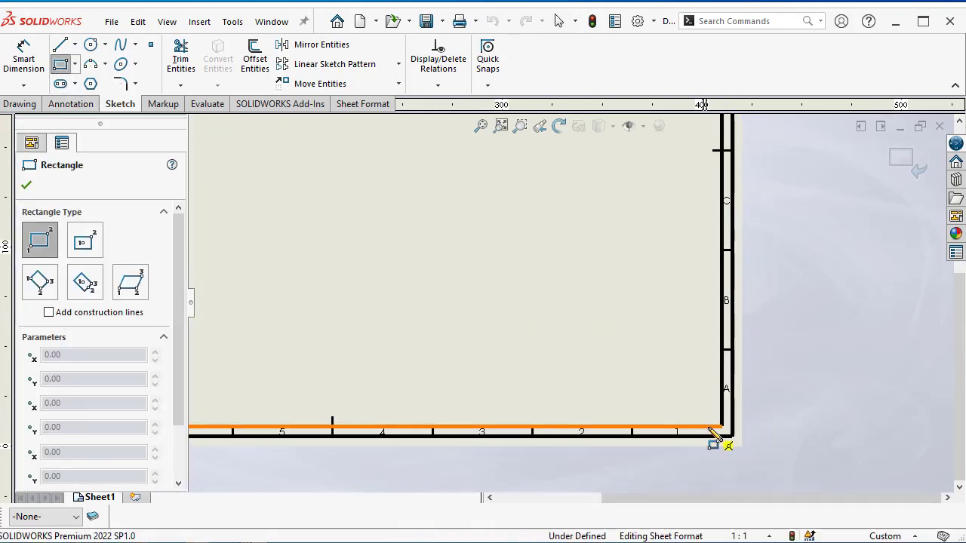
pyautogui.click(721, 427)
pyautogui.scroll(2, 569, 317)
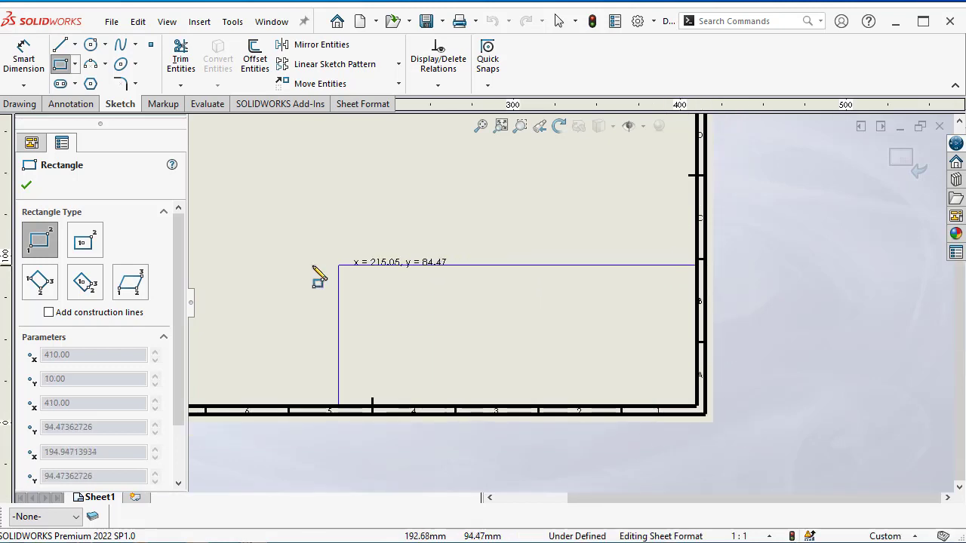
pyautogui.click(252, 252)
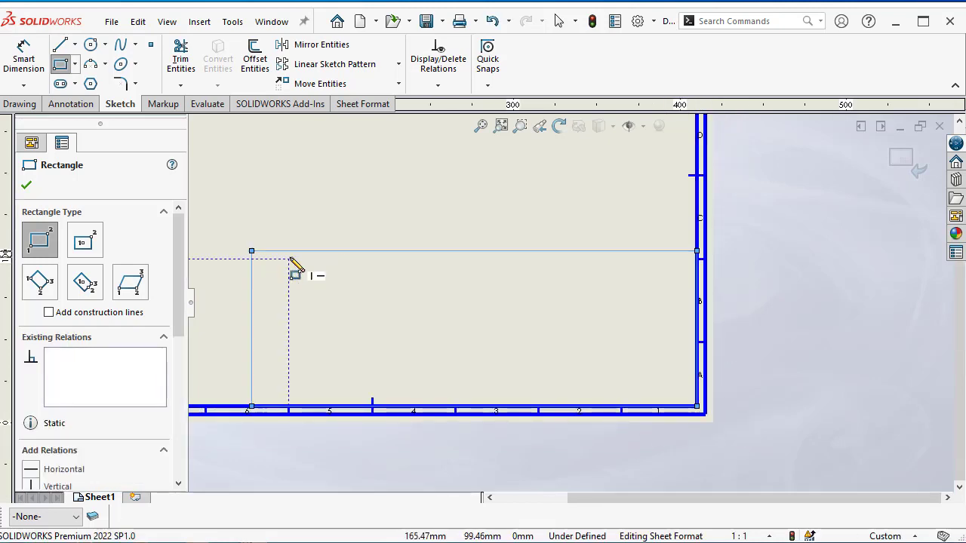
pyautogui.click(27, 186)
# - Dimension the rectangle's top edge, keeping its 267.21 mm width after a 90 mm trial
pyautogui.click(27, 57)
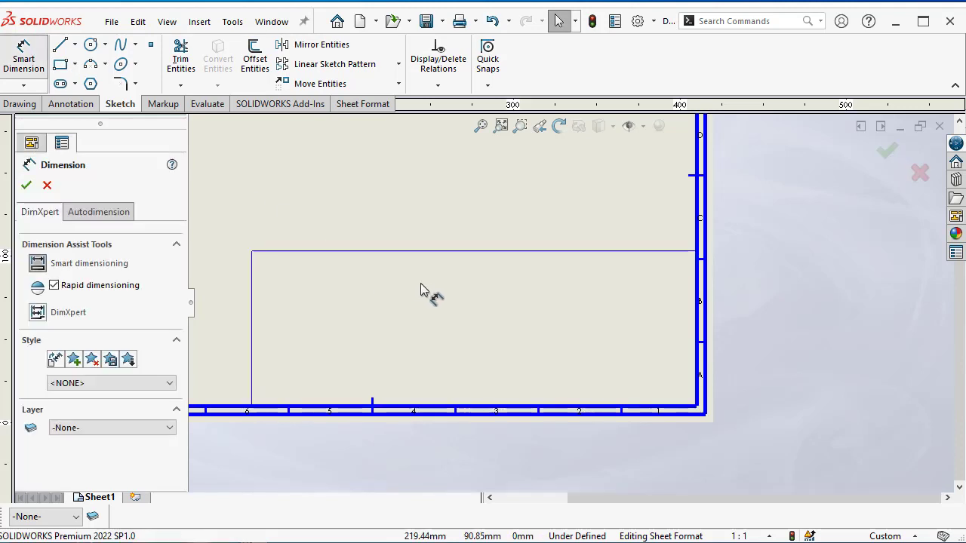
pyautogui.click(426, 250)
pyautogui.click(430, 212)
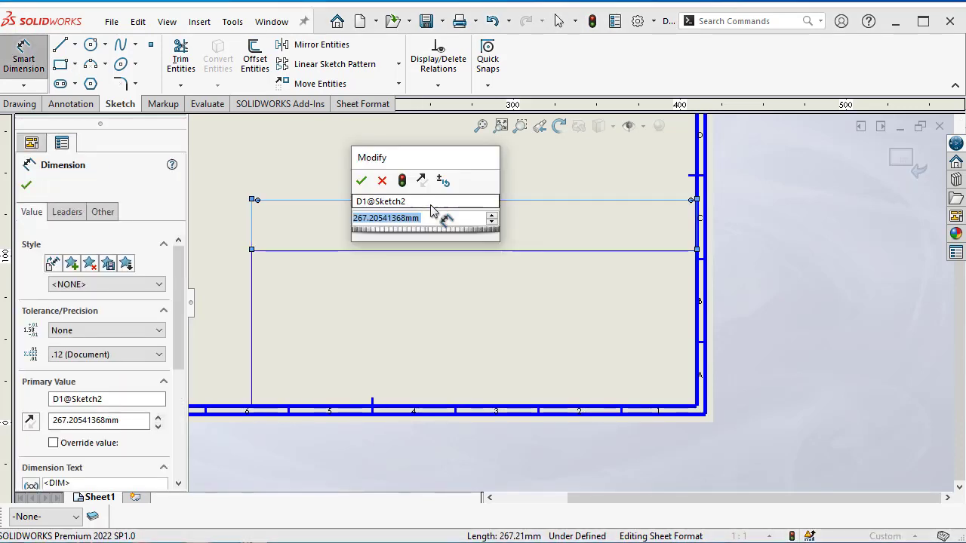
pyautogui.press('Return')
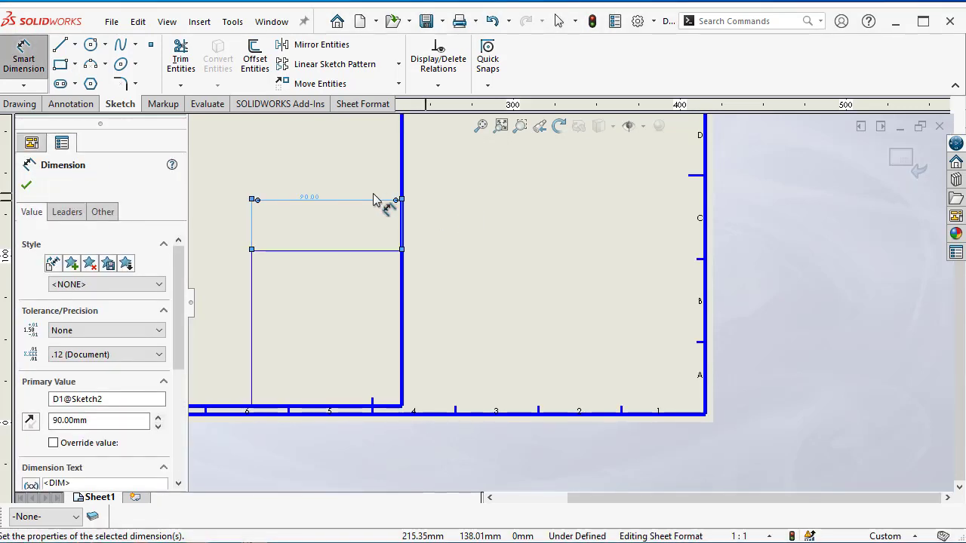
pyautogui.hotkey('ctrl', 'z')
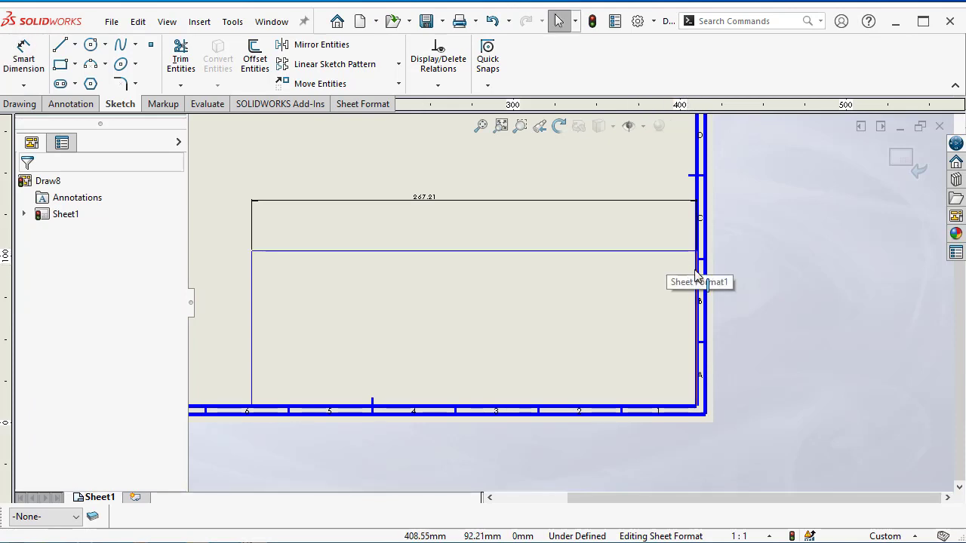
# - Apply Fix relations to the rectangle's right and bottom edges
pyautogui.click(699, 275)
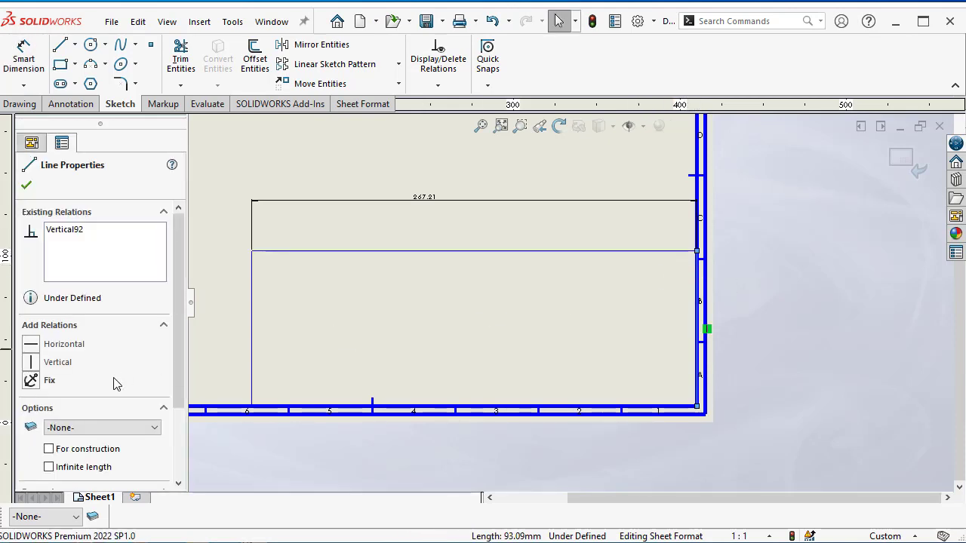
pyautogui.click(48, 381)
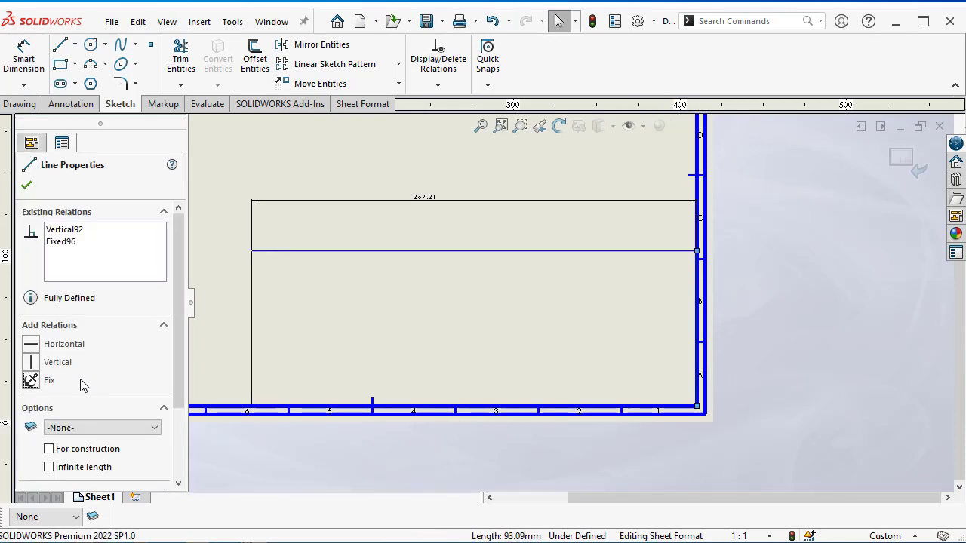
pyautogui.click(378, 406)
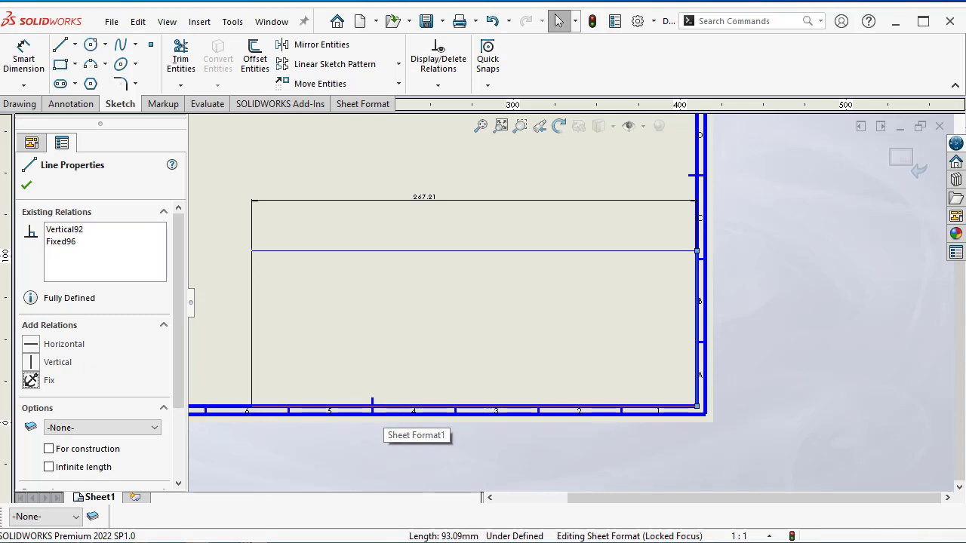
pyautogui.click(26, 185)
# - Change the title block's width dimension to 190 mm
pyautogui.click(425, 201)
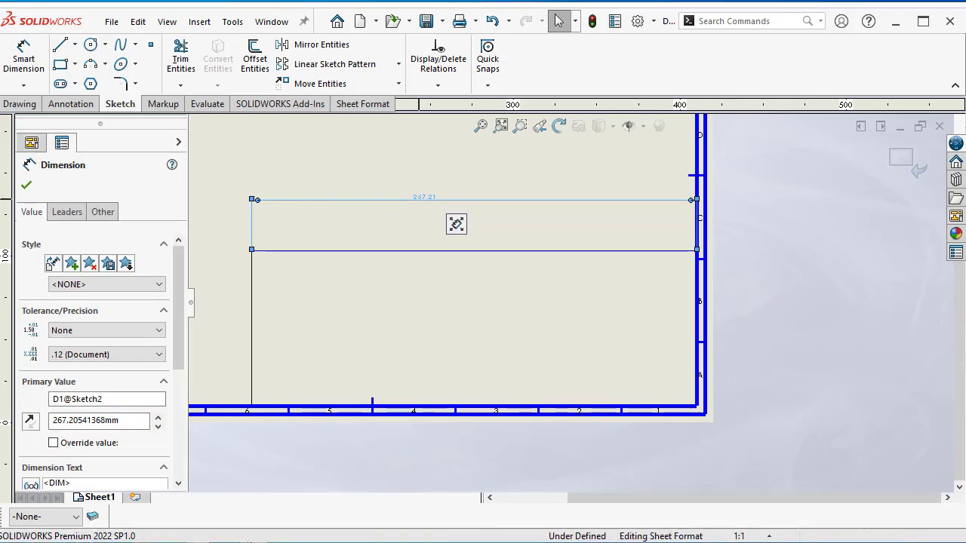
pyautogui.doubleClick(424, 199)
pyautogui.write('90')
pyautogui.press('Return')
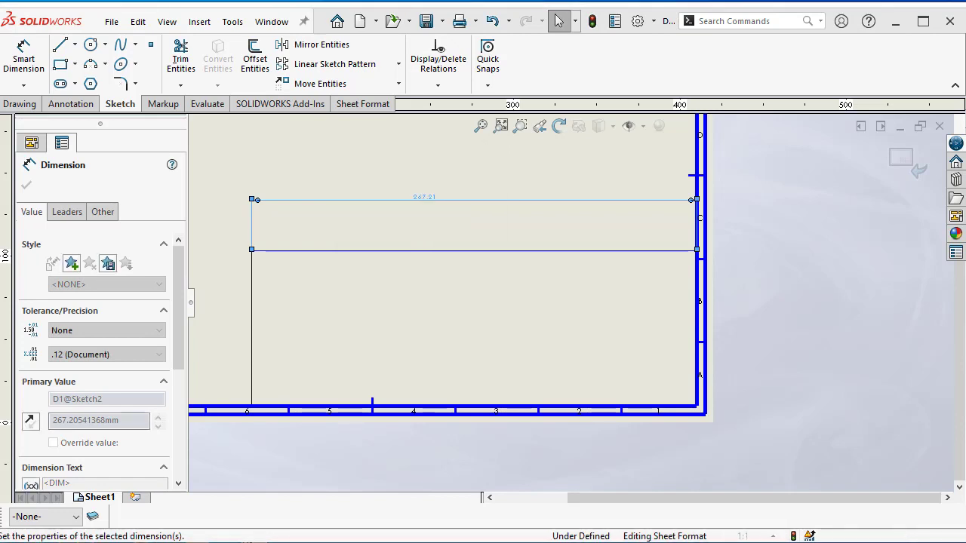
pyautogui.doubleClick(608, 199)
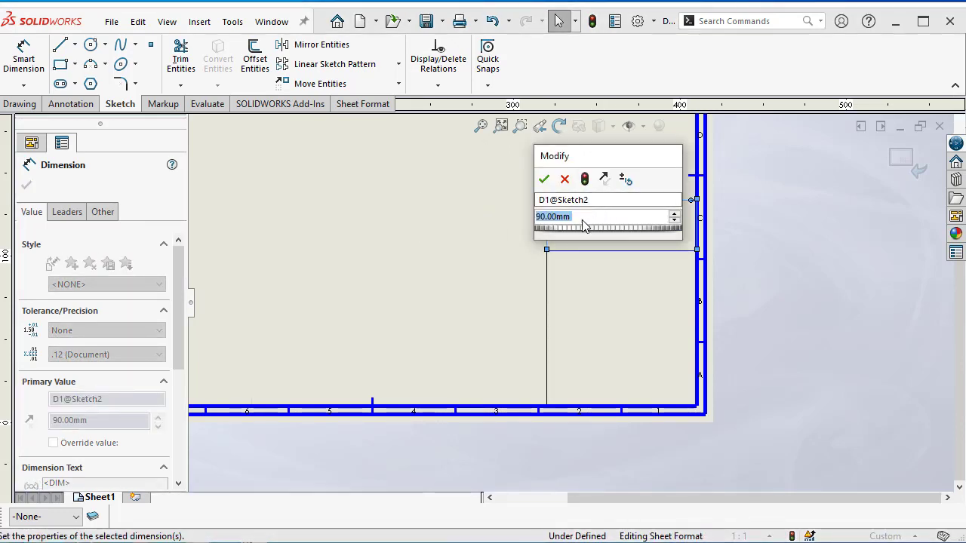
pyautogui.write('9')
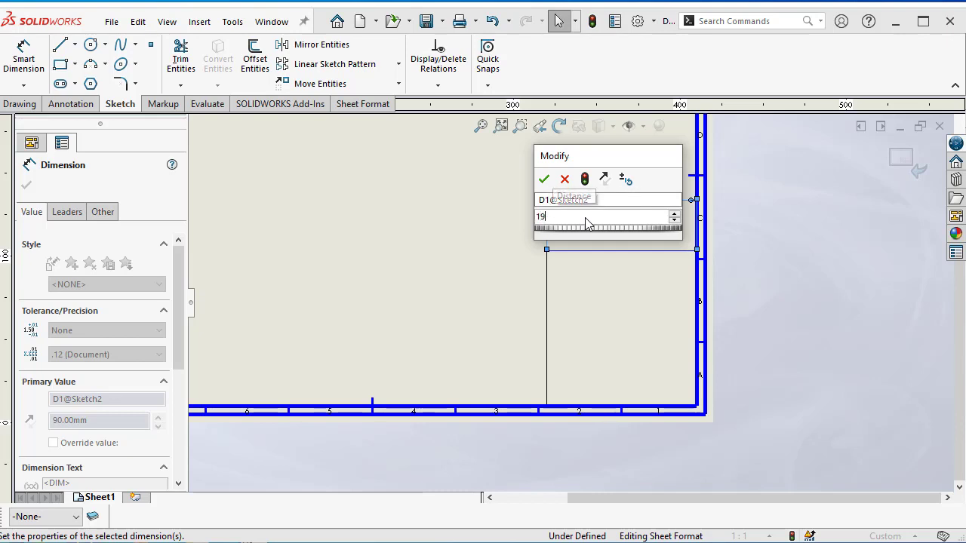
pyautogui.write('0')
pyautogui.press('Return')
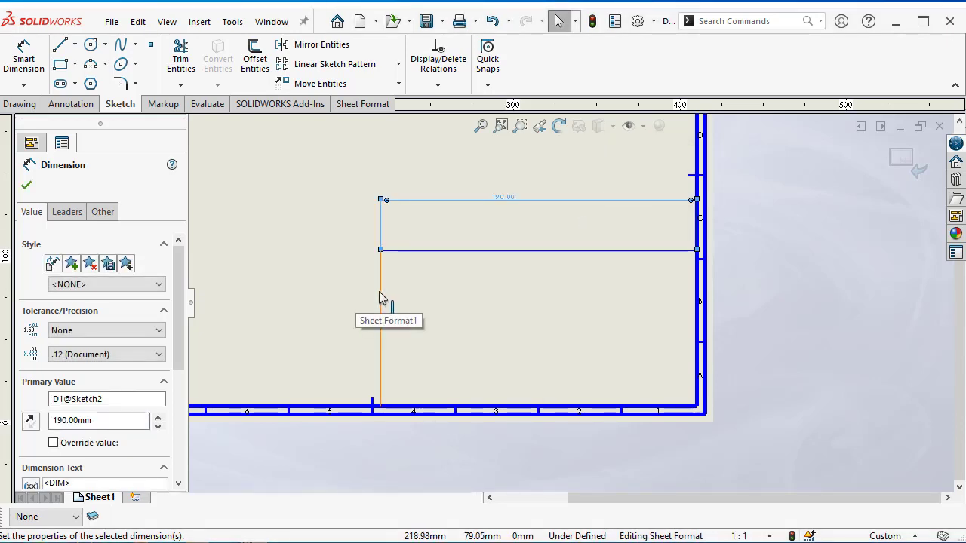
# - Dimension the left vertical edge to 65 mm
pyautogui.click(383, 299)
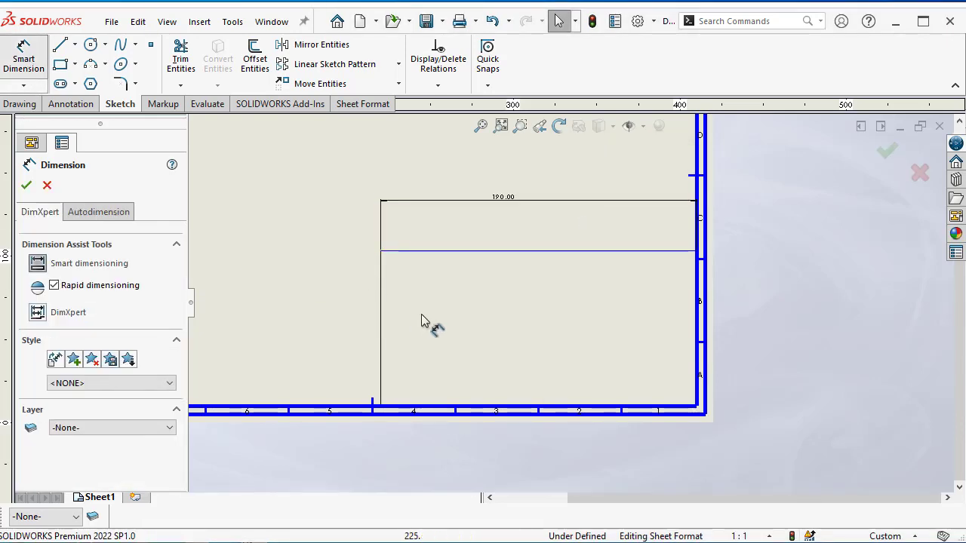
pyautogui.click(383, 307)
pyautogui.click(302, 315)
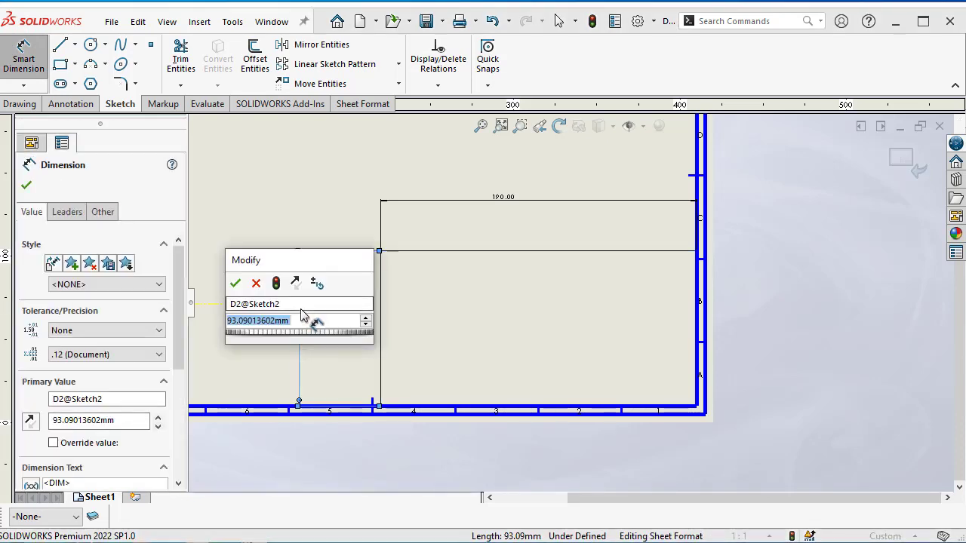
pyautogui.write('65')
pyautogui.press('Return')
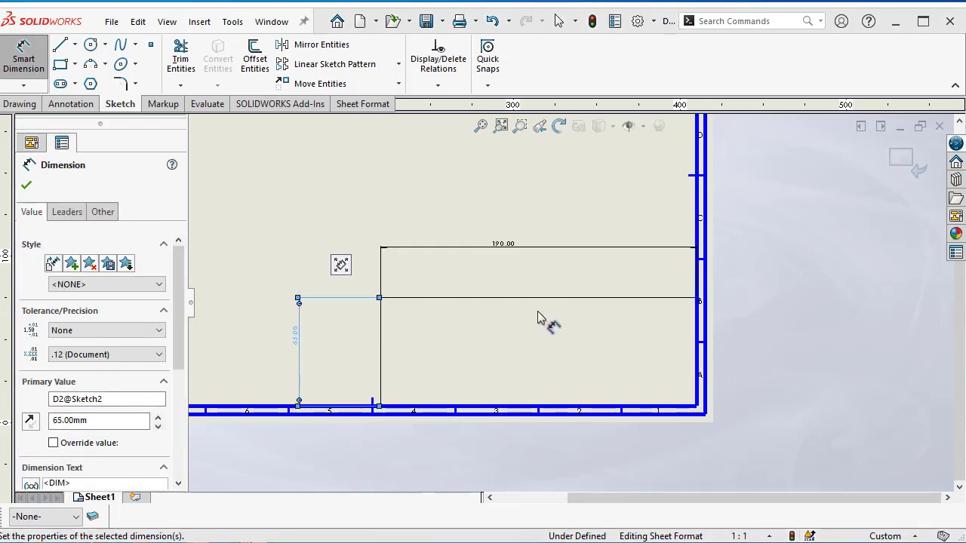
# - Draw a horizontal divider line from the inner edge to the right border
pyautogui.press('l')
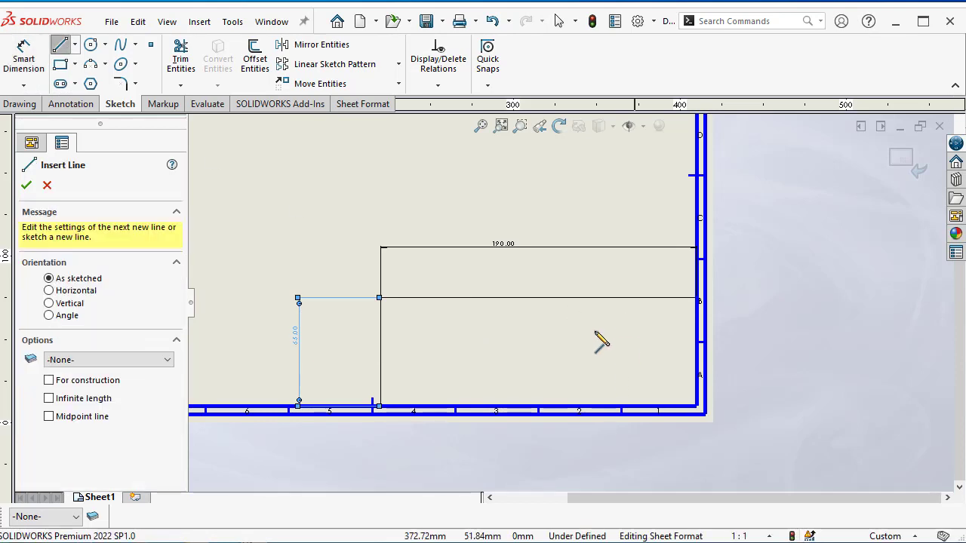
pyautogui.click(381, 352)
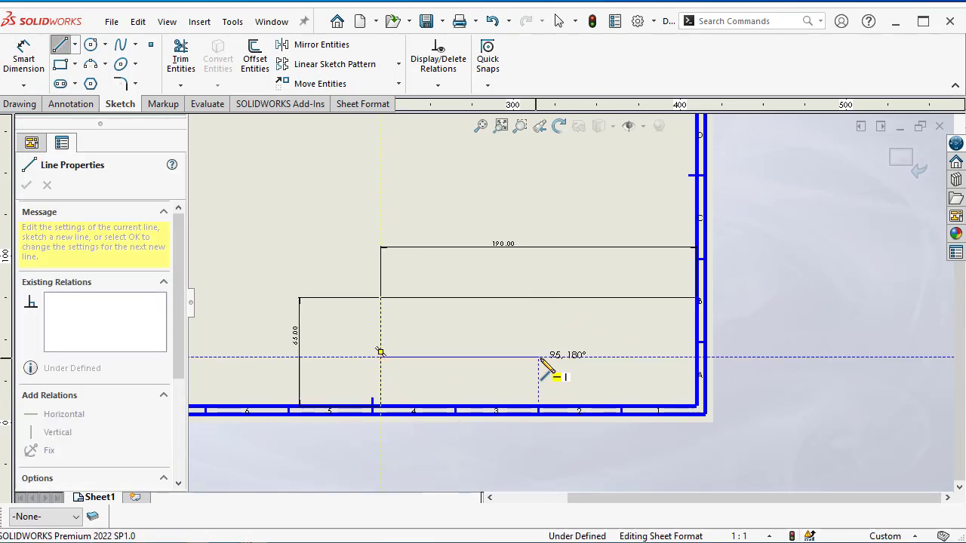
pyautogui.click(696, 358)
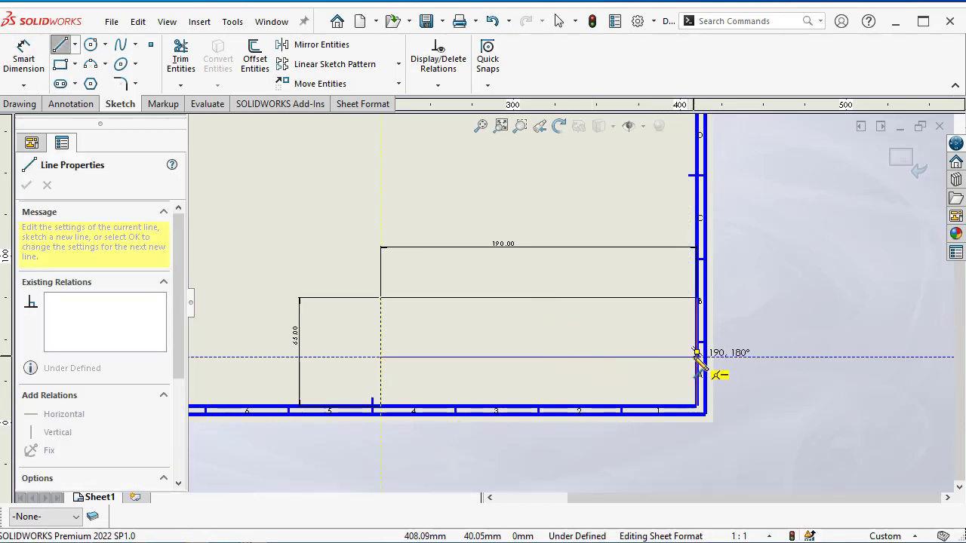
pyautogui.rightClick(545, 342)
pyautogui.click(568, 342)
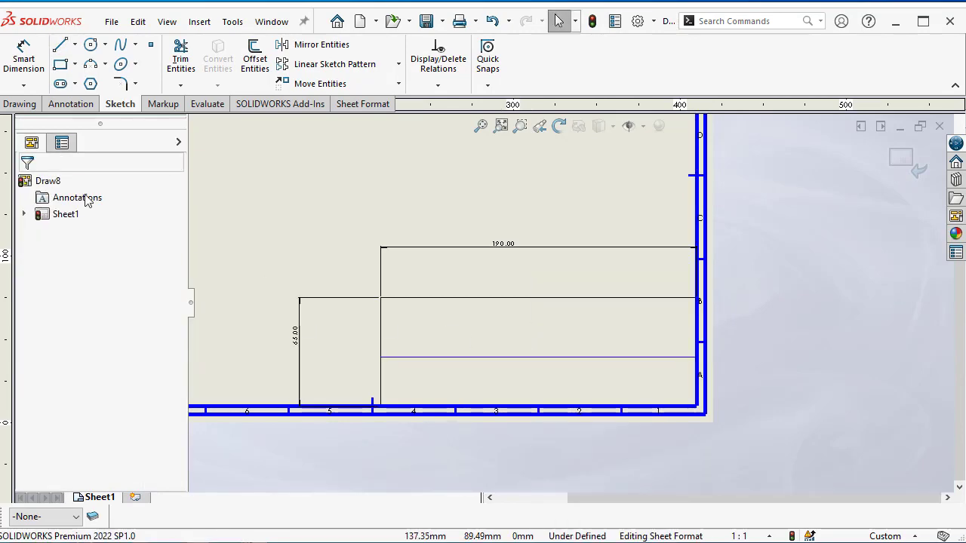
# - Dimension the divider 45 mm below the upper horizontal line
pyautogui.click(23, 57)
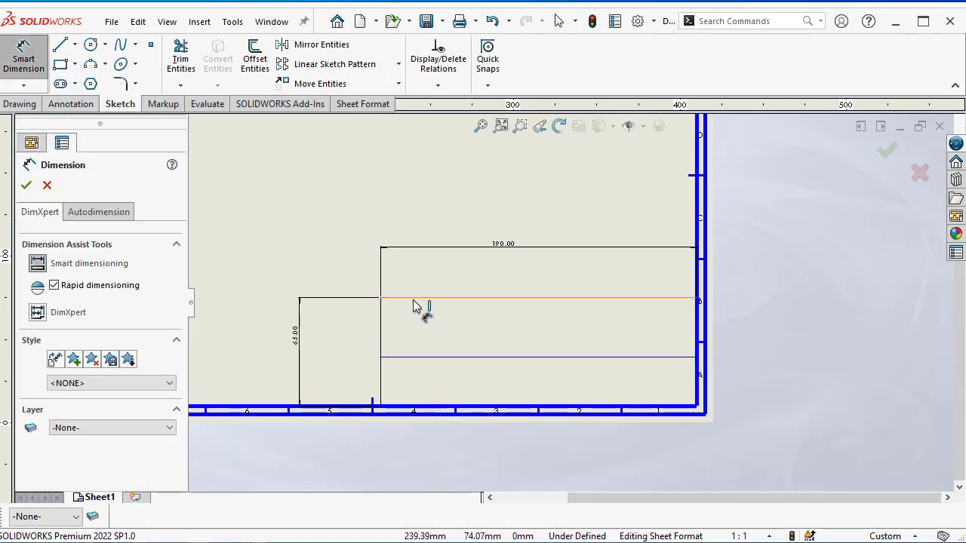
pyautogui.click(413, 301)
pyautogui.click(414, 358)
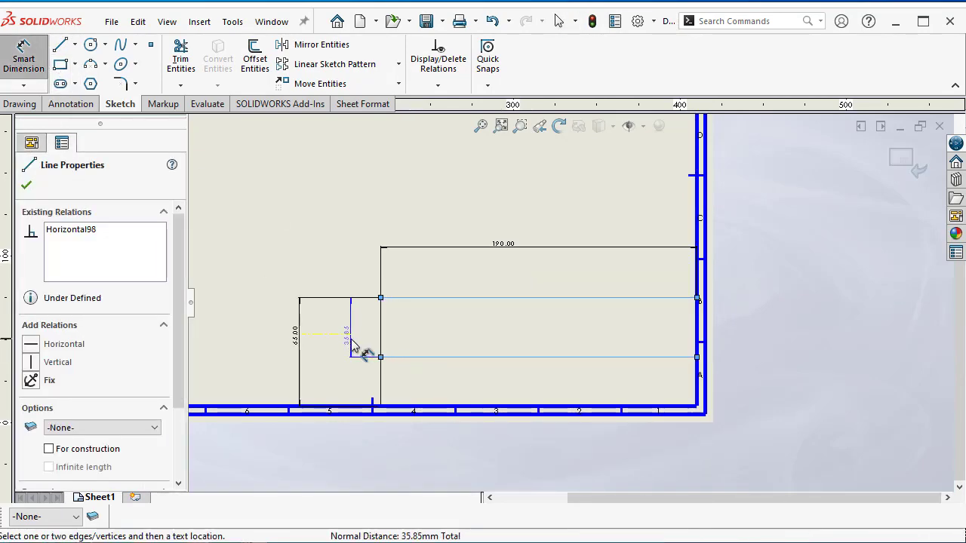
pyautogui.click(362, 353)
pyautogui.write('4')
pyautogui.press('Escape')
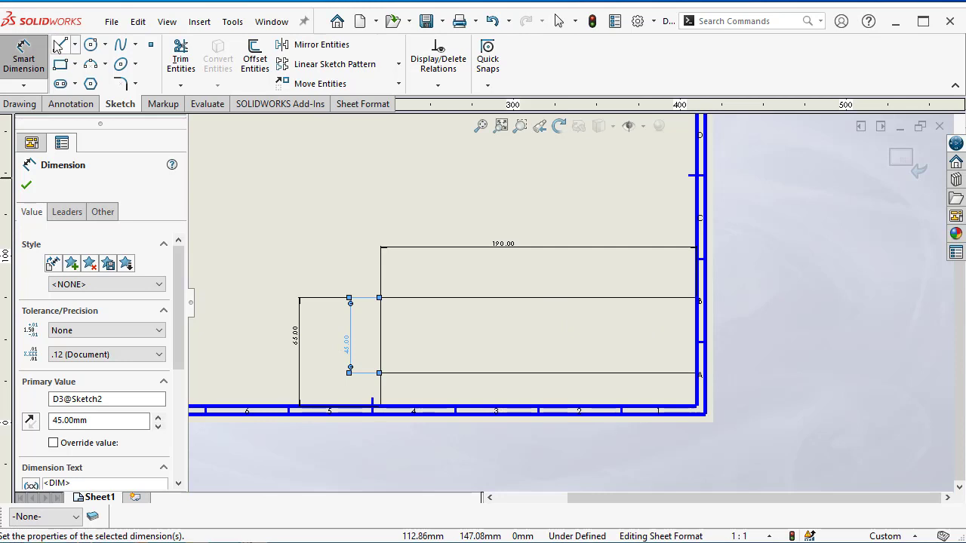
pyautogui.press('l')
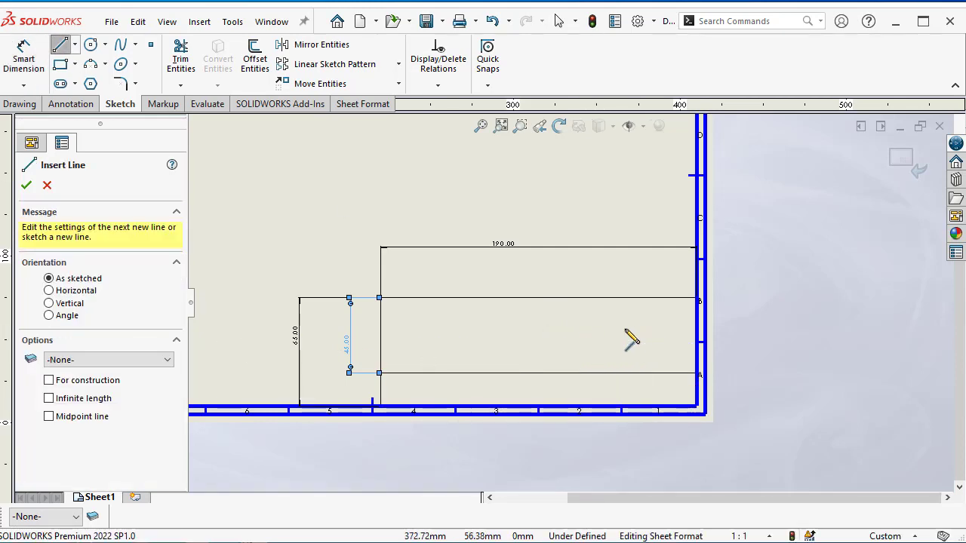
# - Draw two vertical divider lines across the 45 mm row
pyautogui.click(549, 300)
pyautogui.click(541, 373)
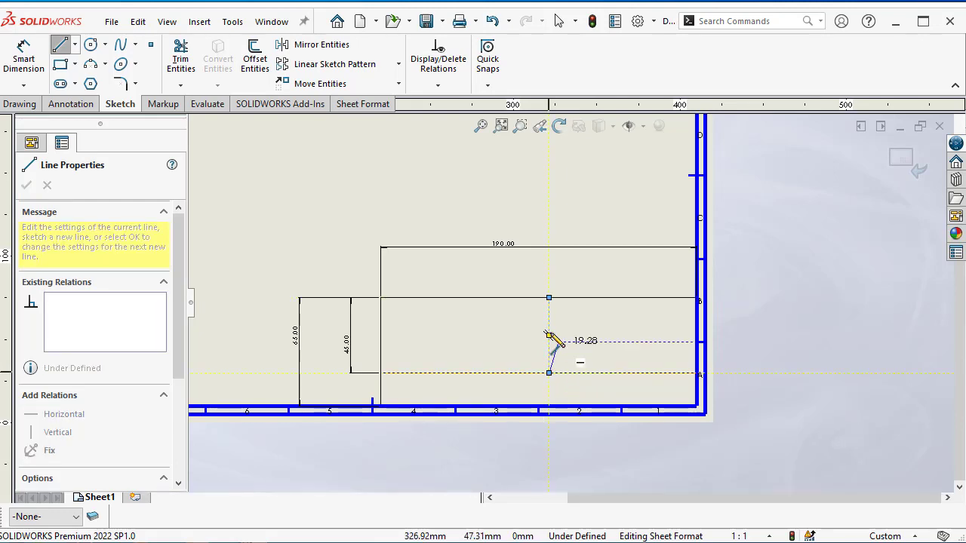
pyautogui.rightClick(507, 331)
pyautogui.click(510, 335)
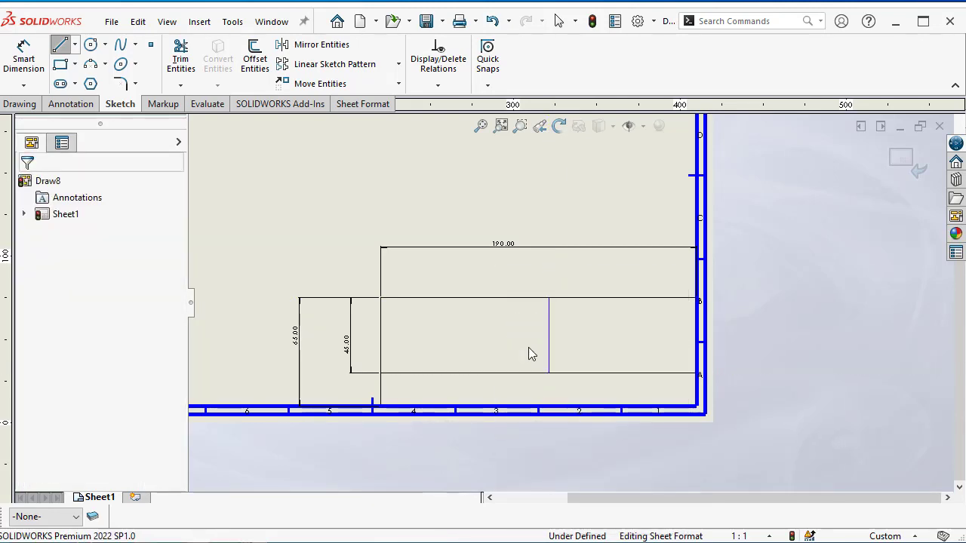
pyautogui.click(60, 45)
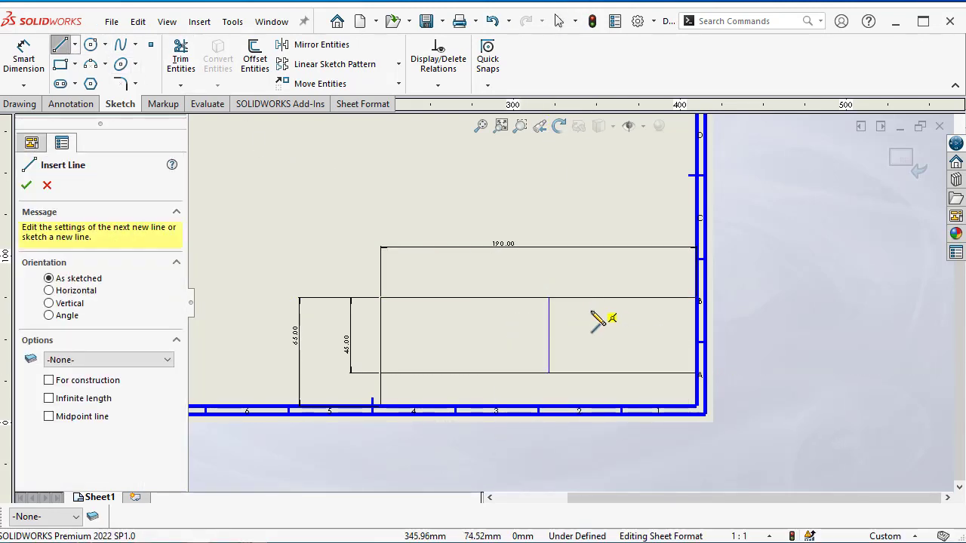
pyautogui.click(589, 299)
pyautogui.click(589, 373)
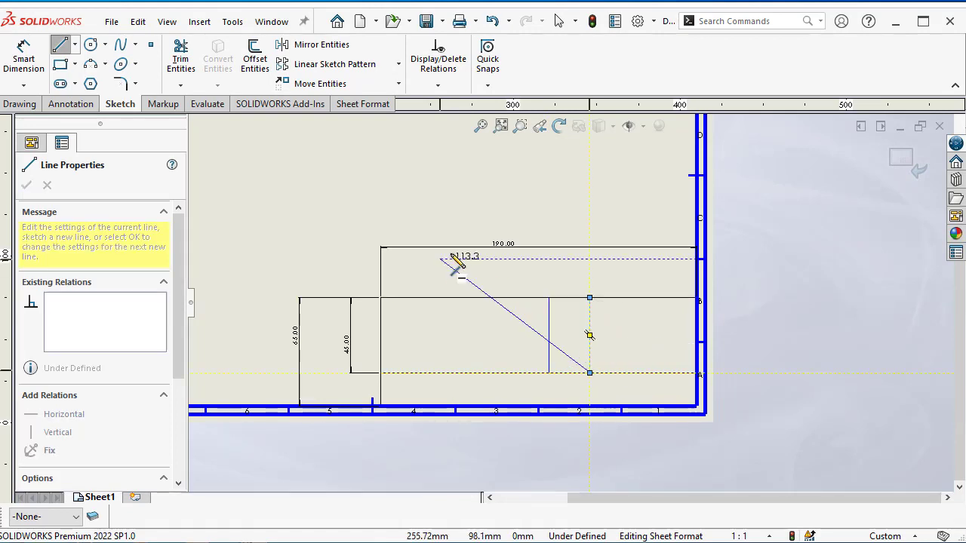
pyautogui.press('Escape')
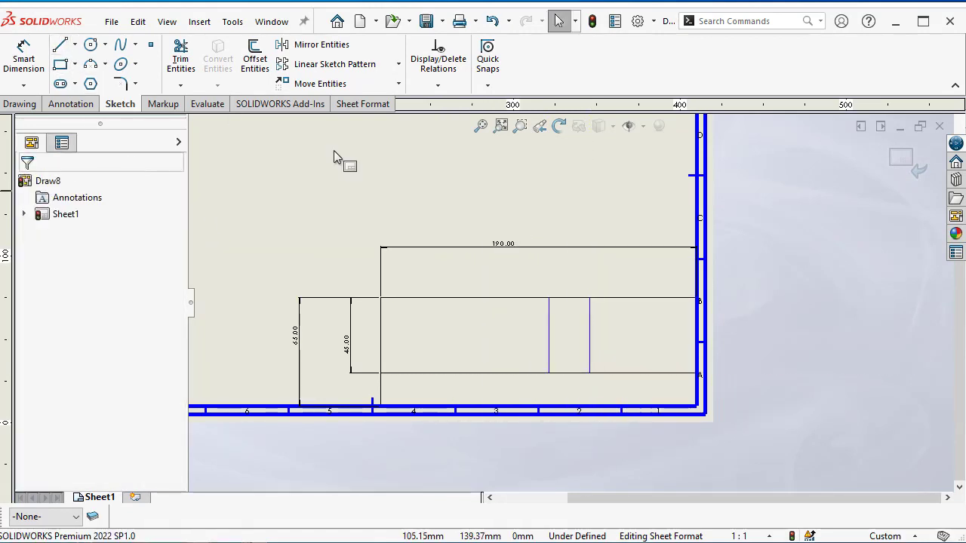
# - Add a third vertical divider from the top edge to the bottom edge
pyautogui.click(627, 298)
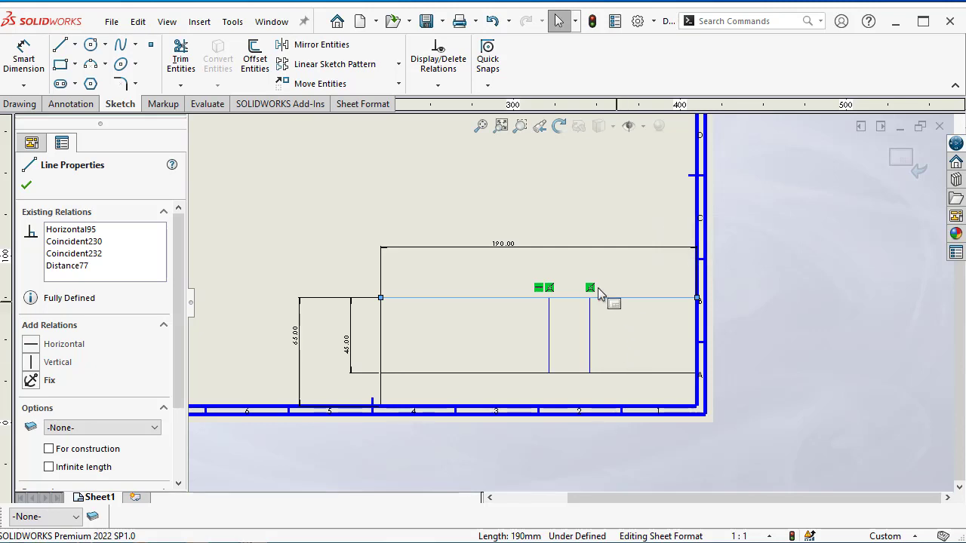
pyautogui.click(62, 46)
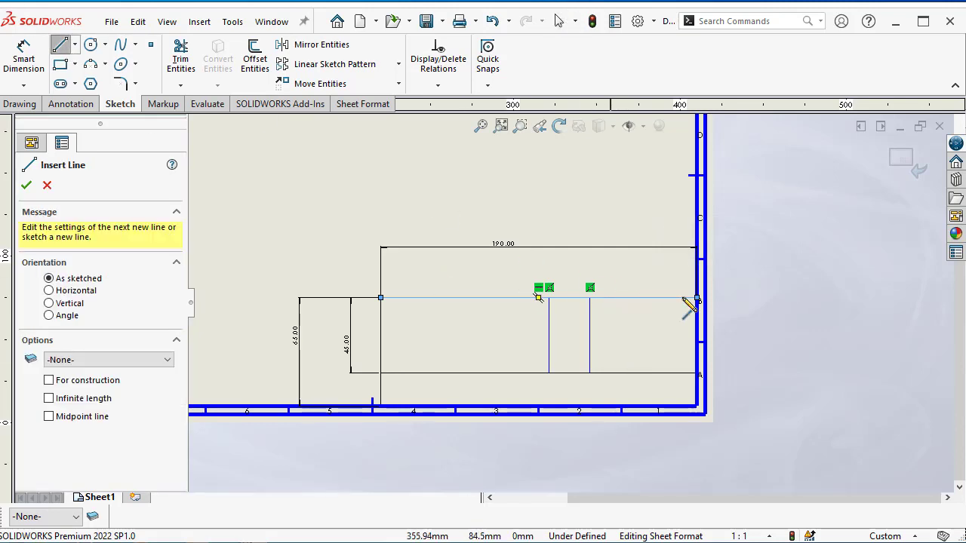
pyautogui.click(621, 299)
pyautogui.click(621, 372)
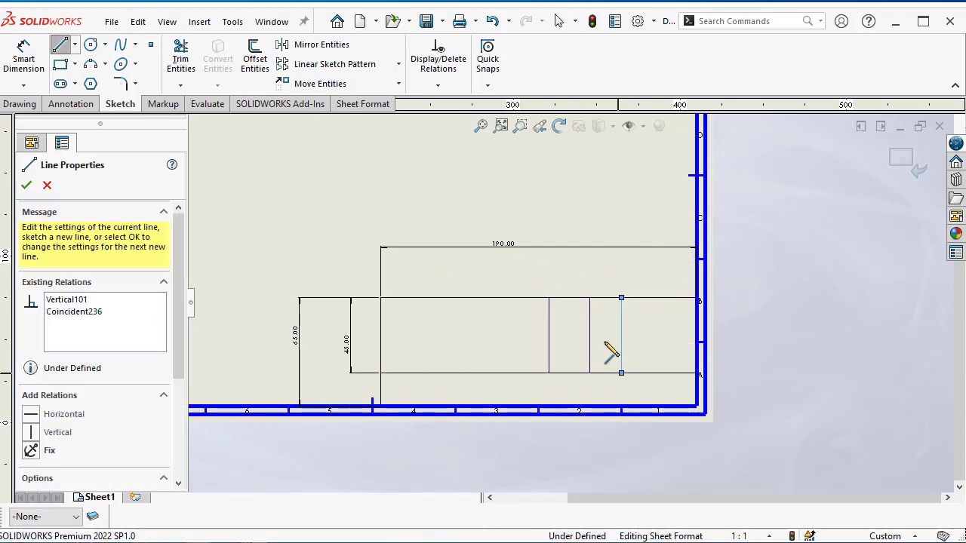
pyautogui.rightClick(439, 214)
pyautogui.click(491, 234)
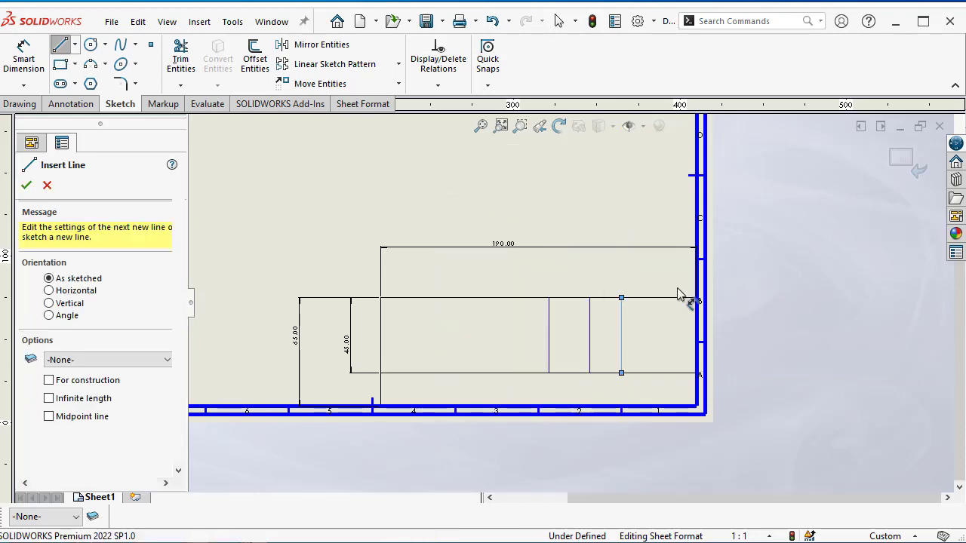
pyautogui.press('Escape')
pyautogui.click(35, 59)
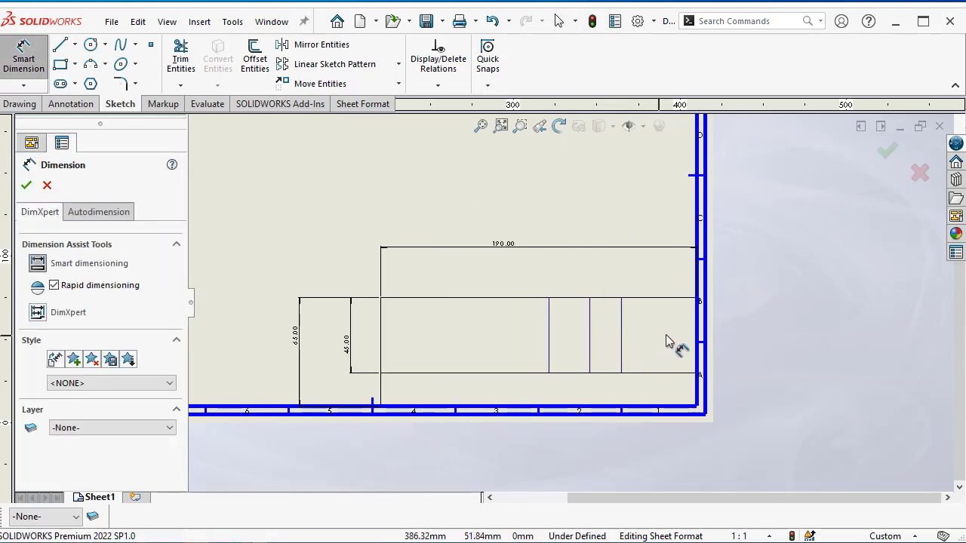
# - Dimension the right and middle columns to 25 mm width each
pyautogui.click(622, 336)
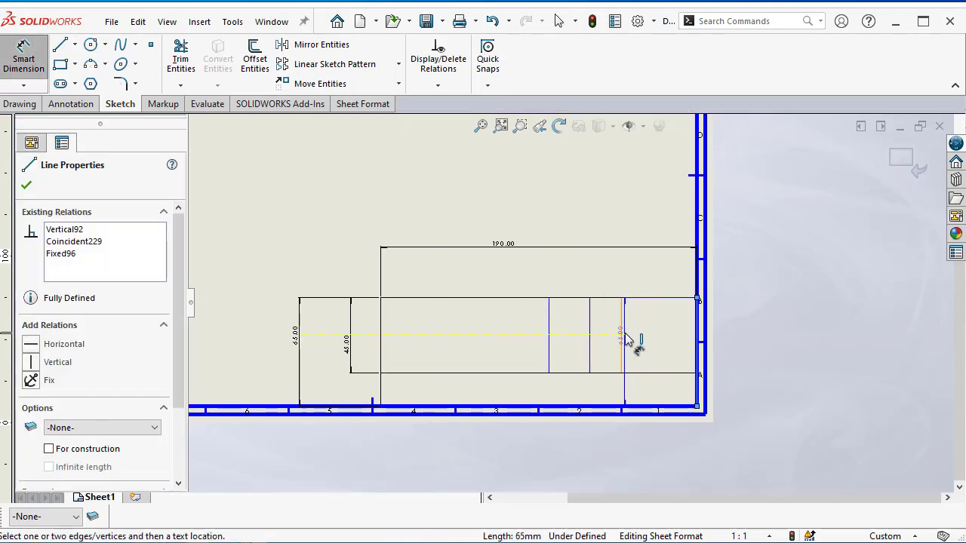
pyautogui.click(649, 277)
pyautogui.write('25')
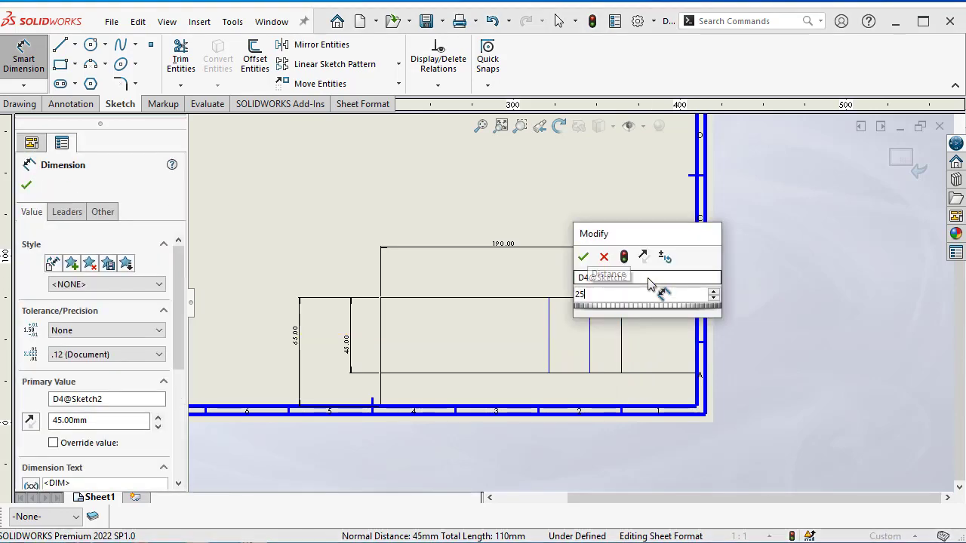
pyautogui.press('Return')
pyautogui.click(590, 339)
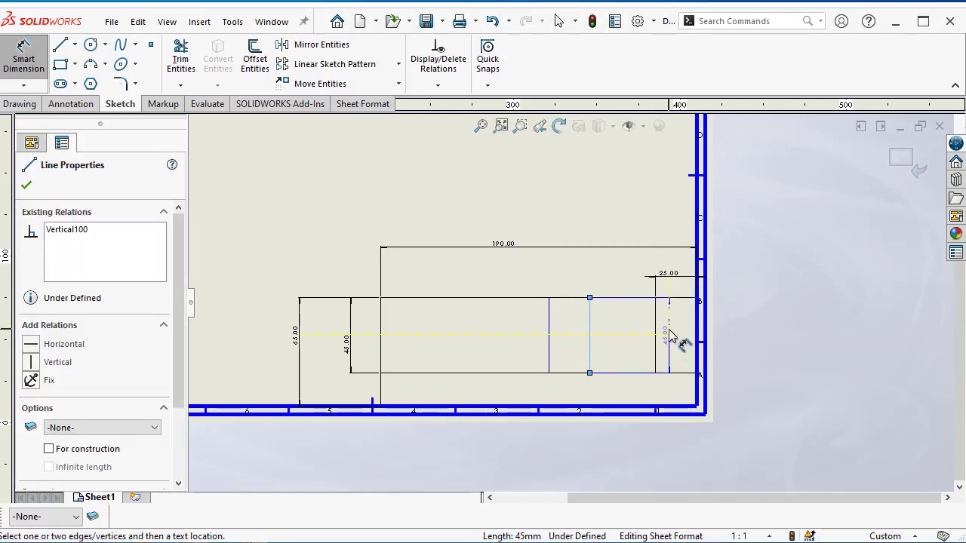
pyautogui.click(659, 334)
pyautogui.click(606, 287)
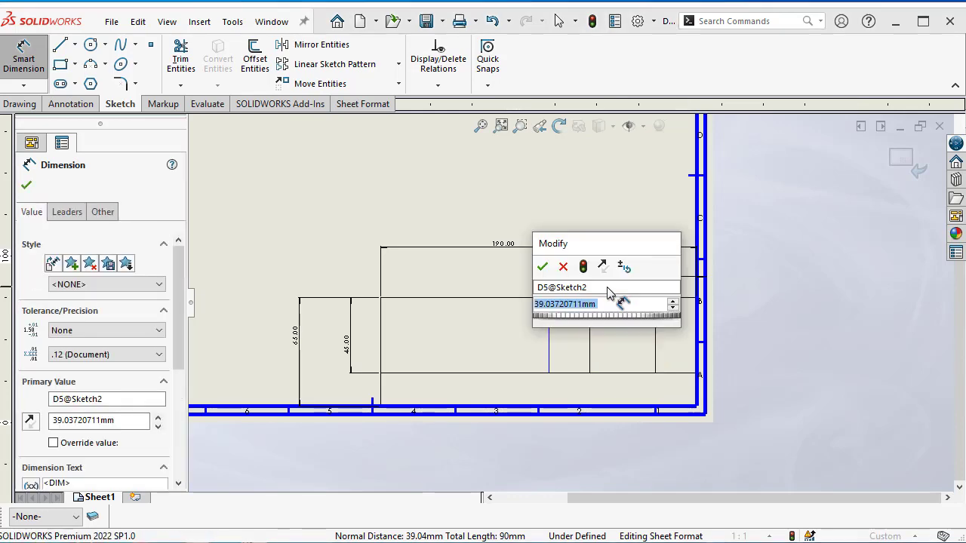
pyautogui.press('Return')
pyautogui.doubleClick(607, 285)
pyautogui.write('25')
pyautogui.press('Return')
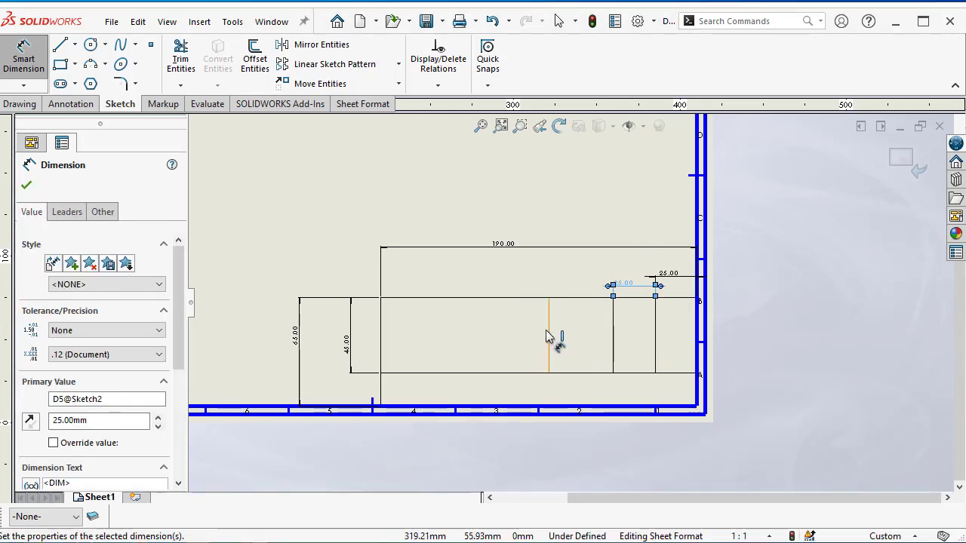
# - Dimension the left column to 25 mm width
pyautogui.click(549, 339)
pyautogui.click(613, 338)
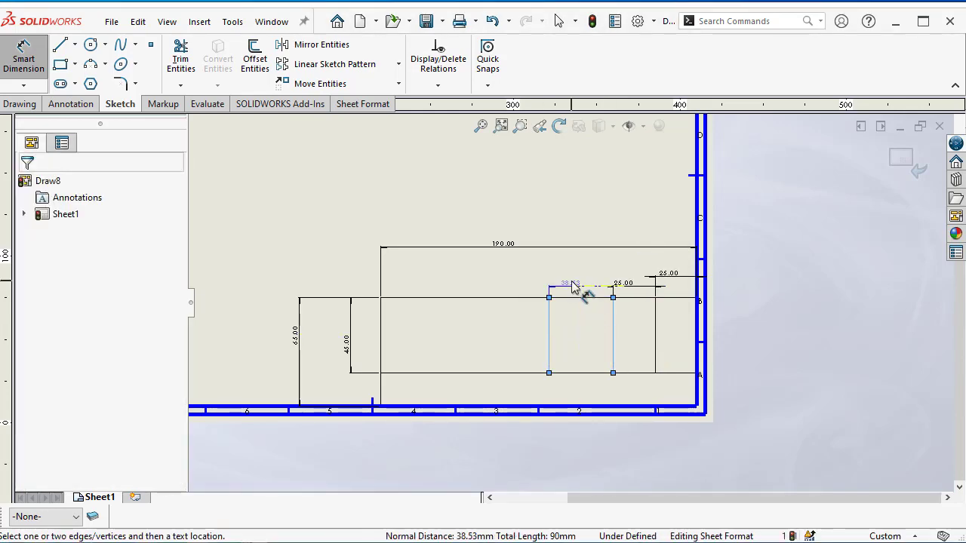
pyautogui.click(574, 286)
pyautogui.write('25')
pyautogui.press('Return')
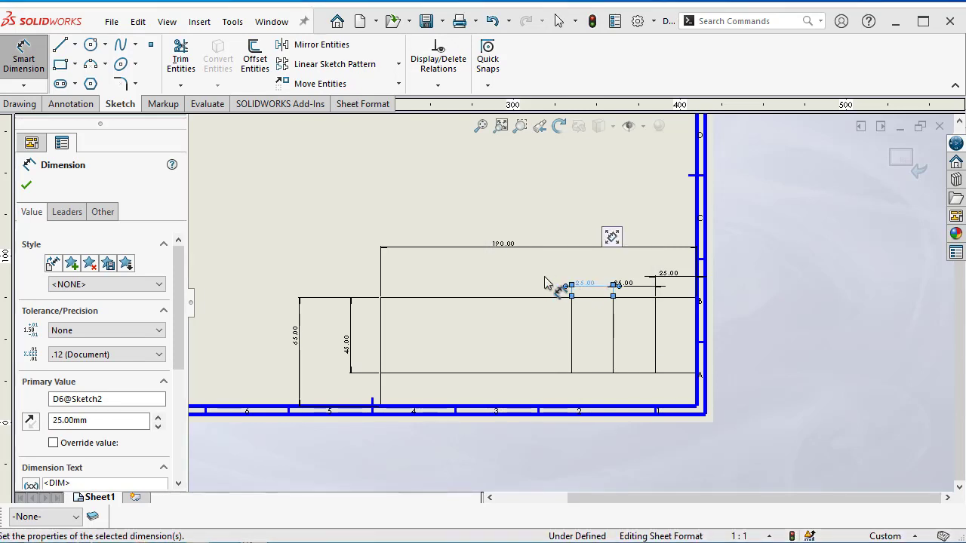
pyautogui.click(61, 45)
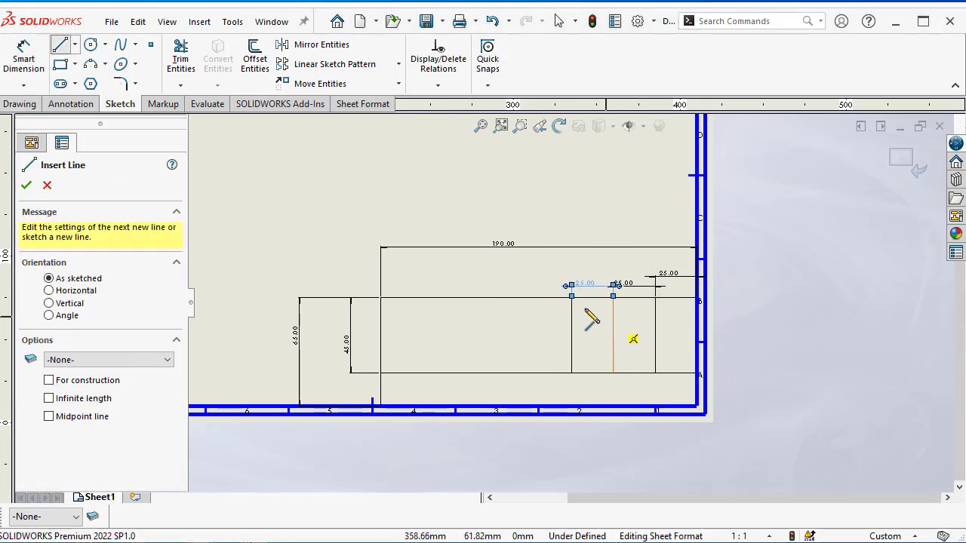
# - Draw two horizontal row lines from the left column divider to the right border
pyautogui.click(571, 335)
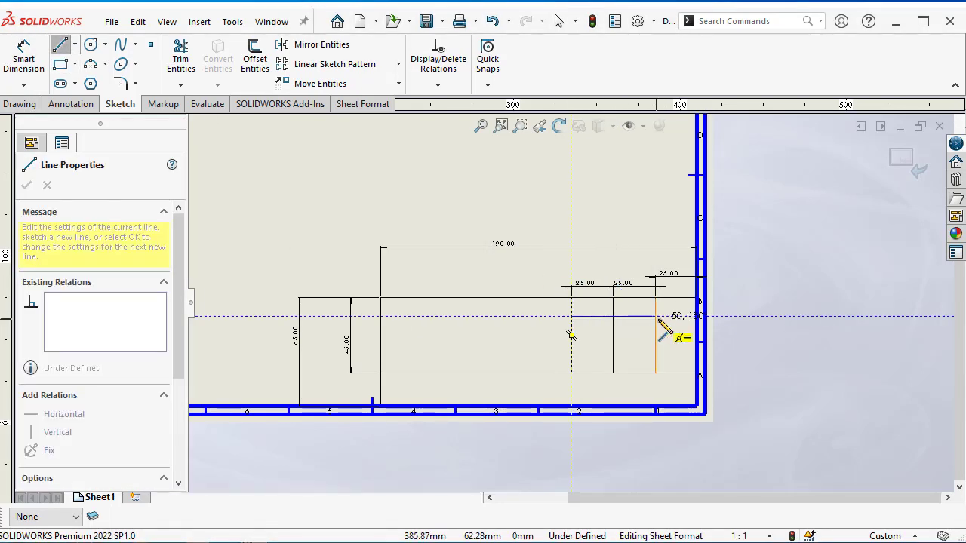
pyautogui.click(698, 317)
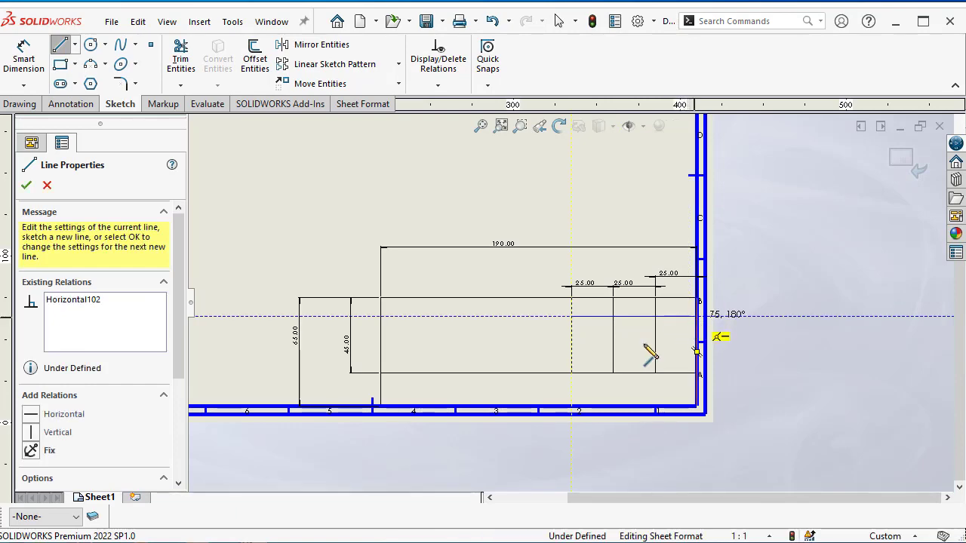
pyautogui.rightClick(504, 277)
pyautogui.click(528, 287)
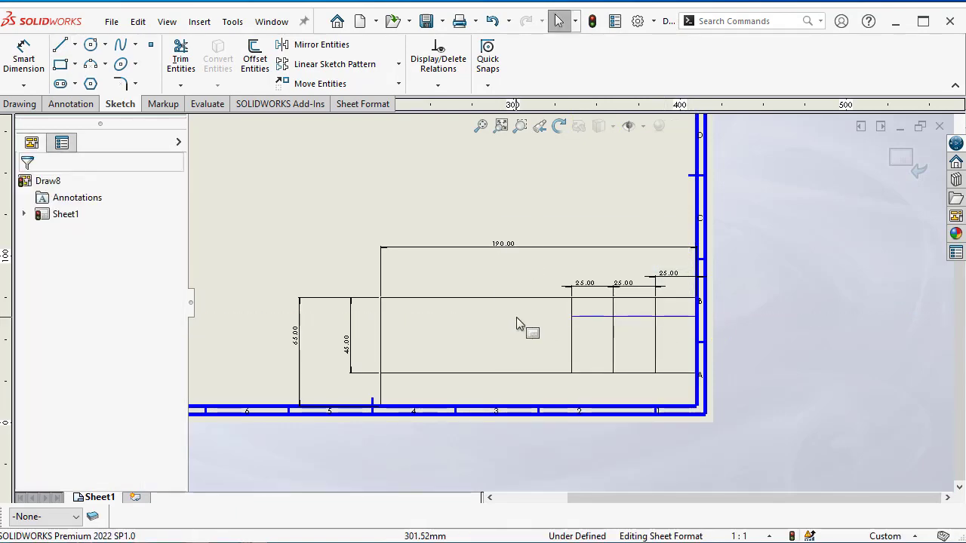
pyautogui.click(60, 44)
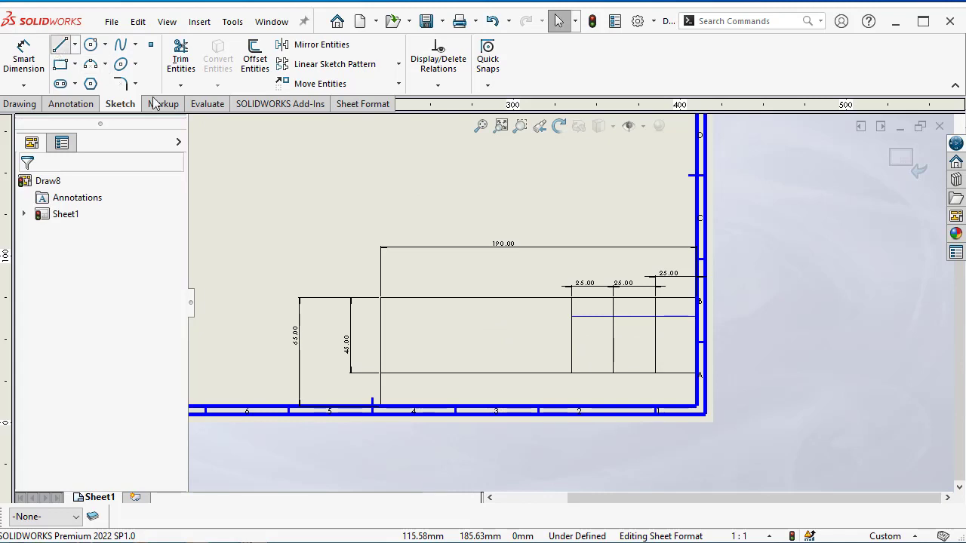
pyautogui.click(571, 335)
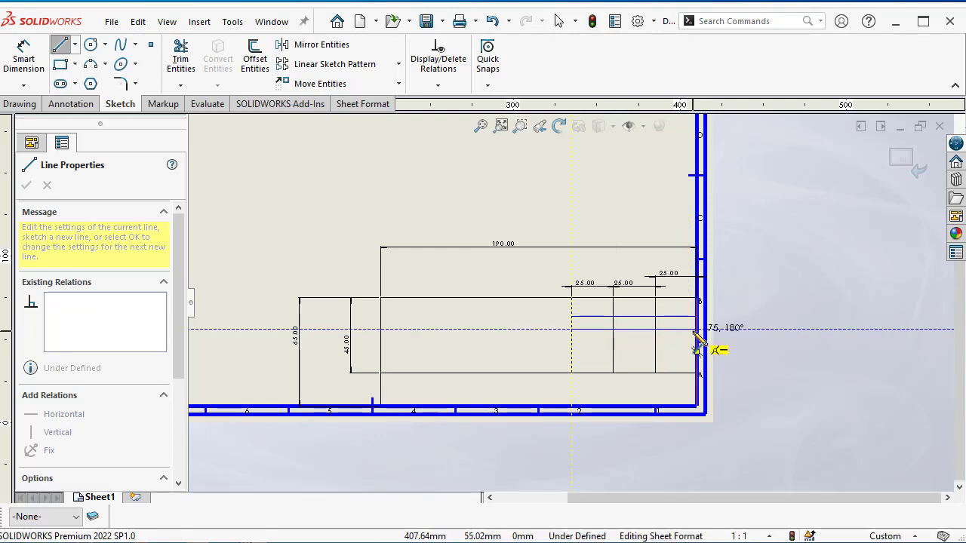
pyautogui.click(697, 330)
pyautogui.click(511, 274)
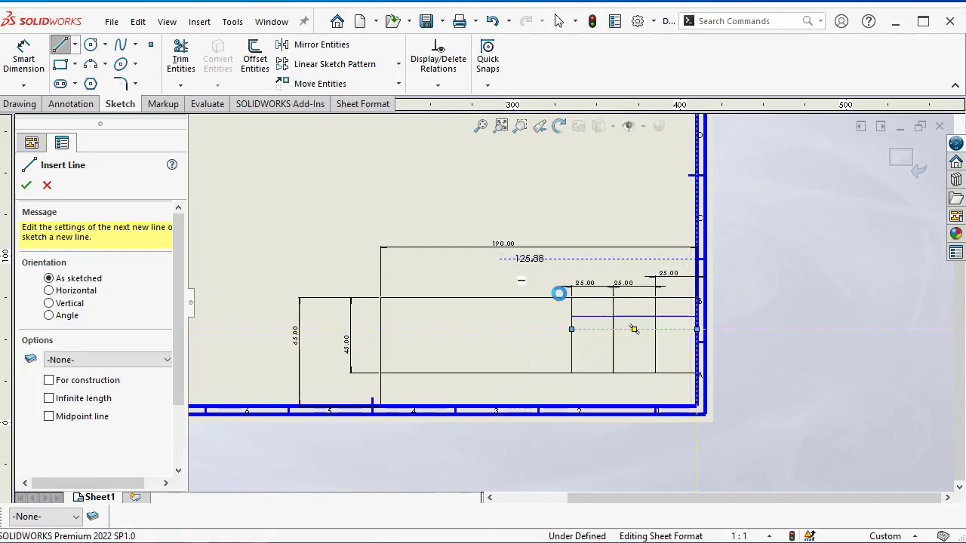
# - Finish the row lines and pick the top row line for a Smart Dimension
pyautogui.scroll(-1, 636, 338)
pyautogui.scroll(-1, 603, 328)
pyautogui.scroll(-1, 600, 341)
pyautogui.scroll(-1, 600, 339)
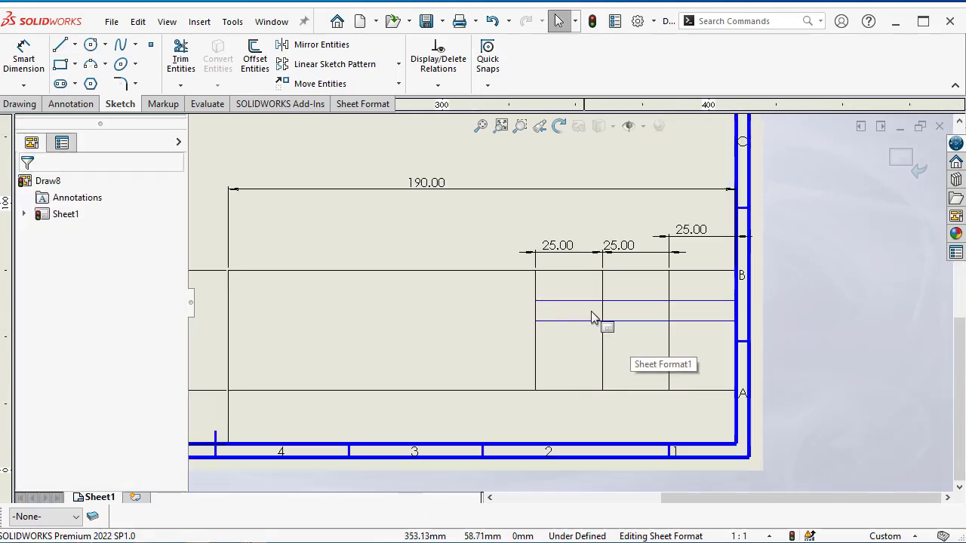
pyautogui.scroll(-1, 600, 324)
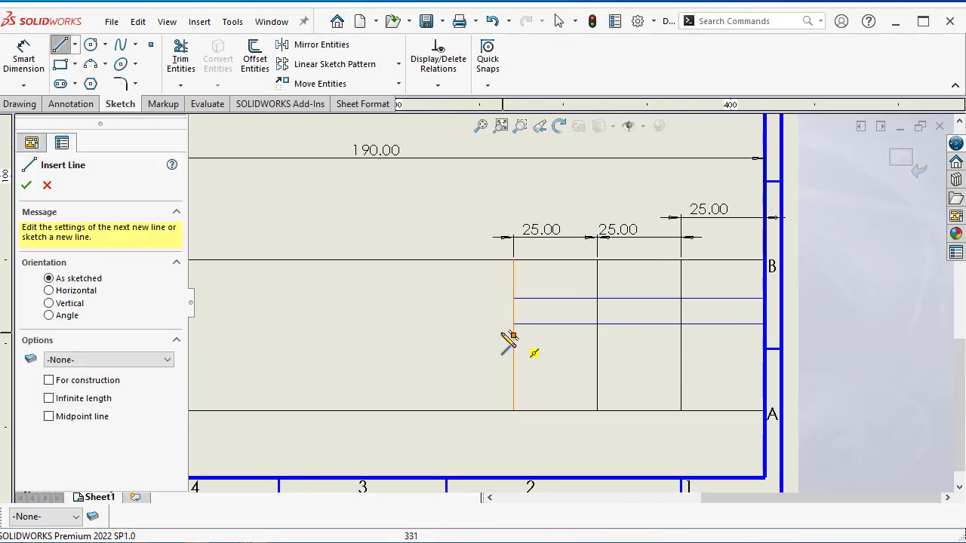
pyautogui.press('Escape')
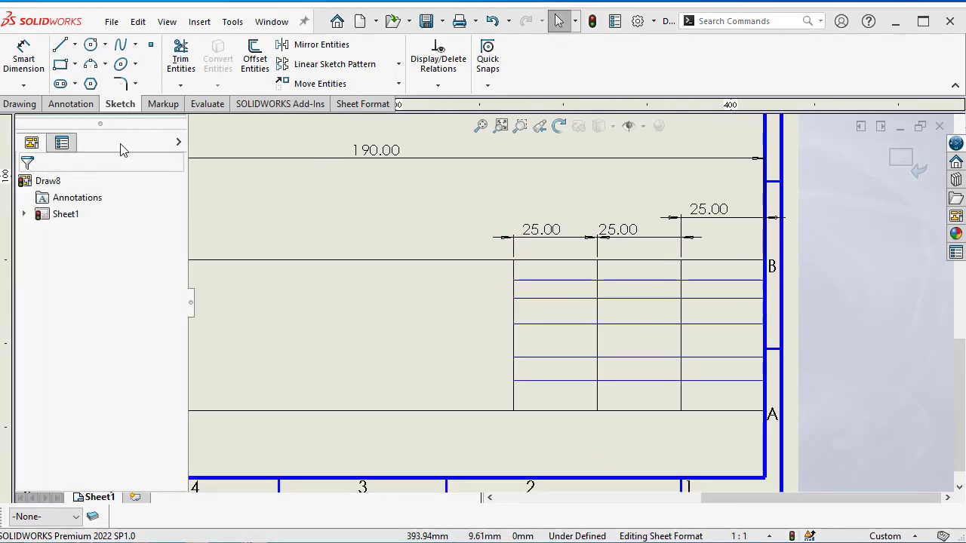
pyautogui.click(30, 59)
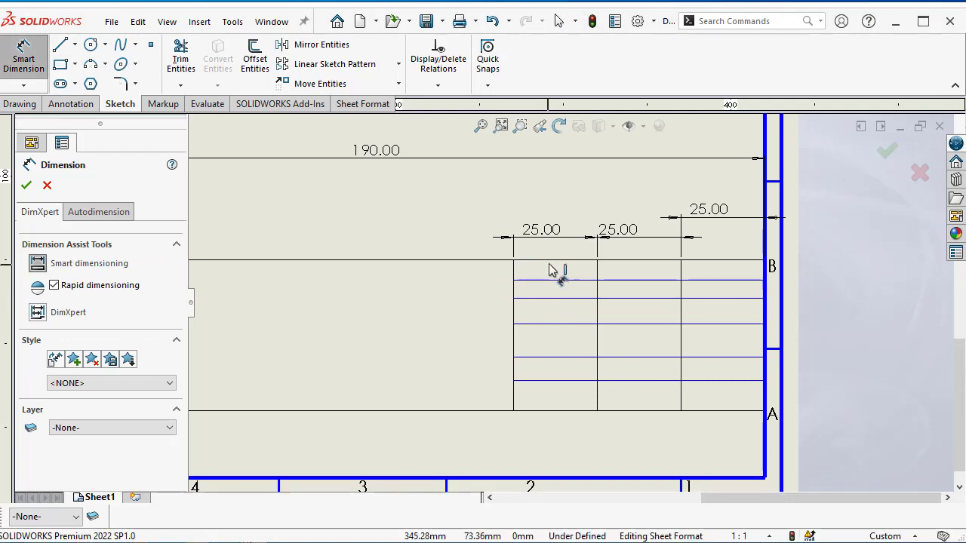
pyautogui.click(553, 280)
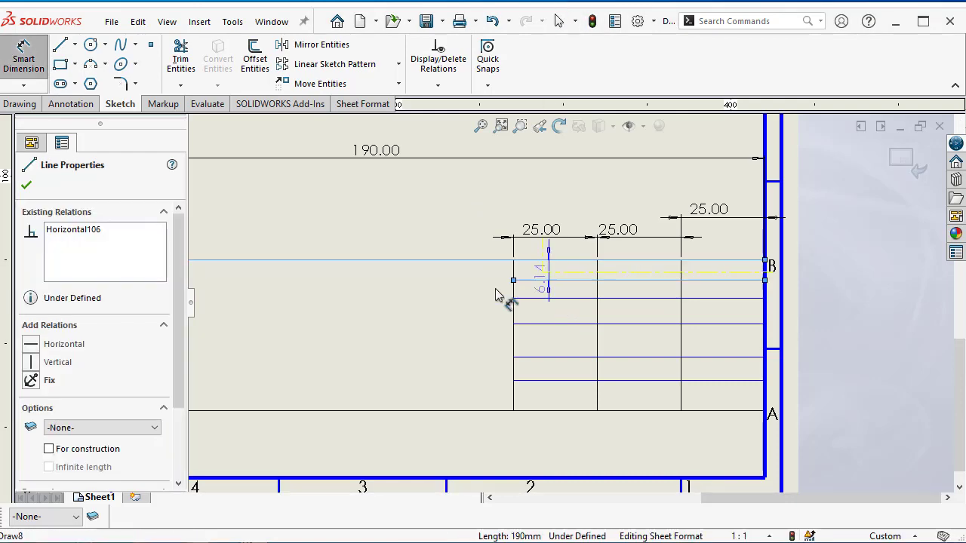
# - Set three successive row spacings to 7 mm each
pyautogui.click(434, 317)
pyautogui.press('Return')
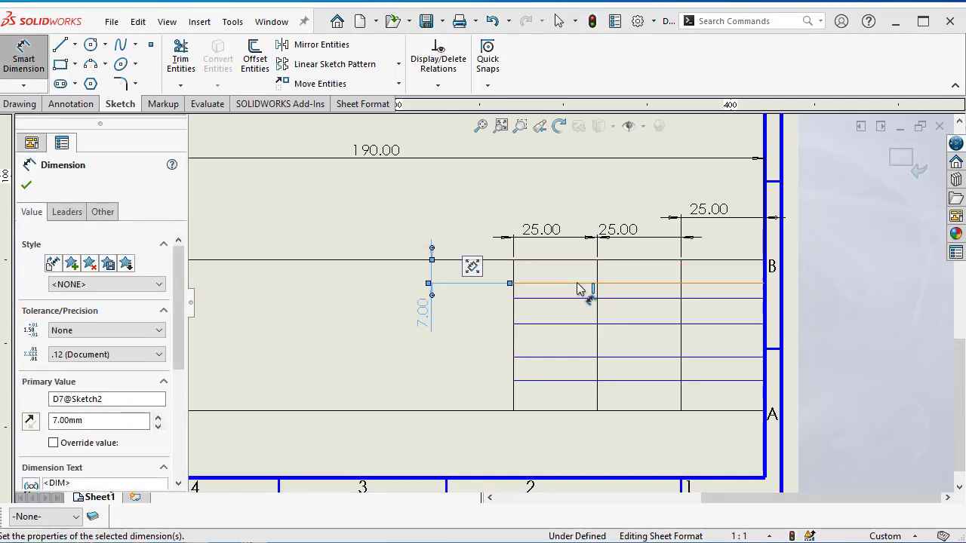
pyautogui.click(581, 284)
pyautogui.click(573, 298)
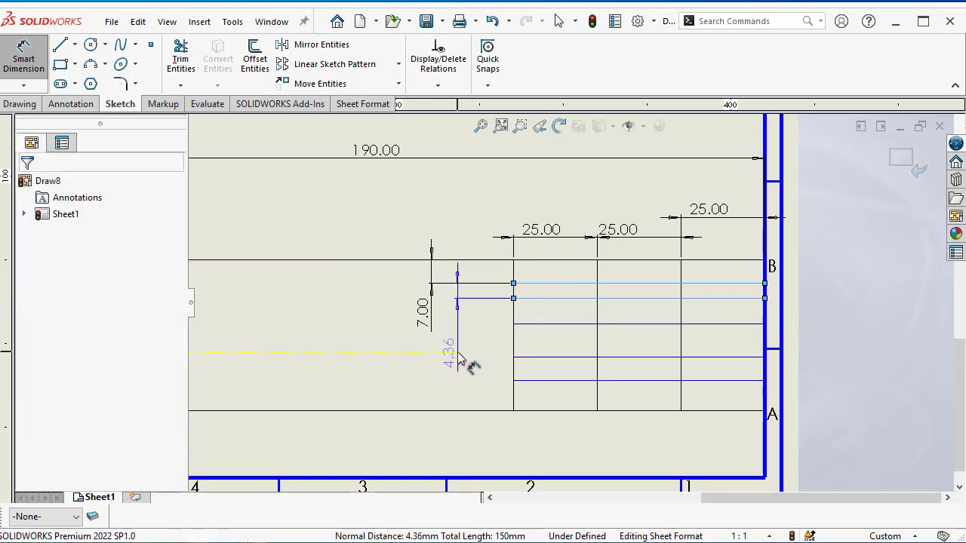
pyautogui.click(458, 358)
pyautogui.write('7')
pyautogui.press('Return')
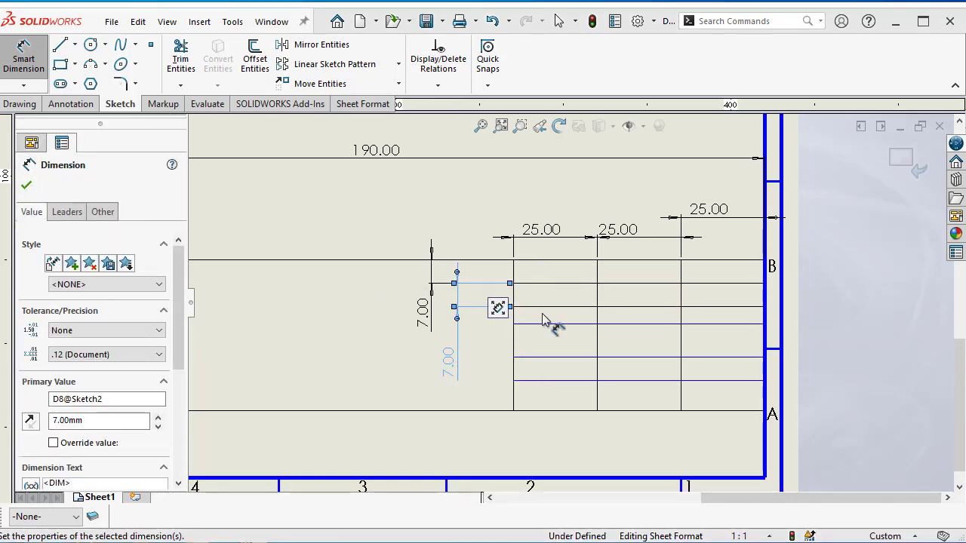
pyautogui.click(549, 307)
pyautogui.click(528, 325)
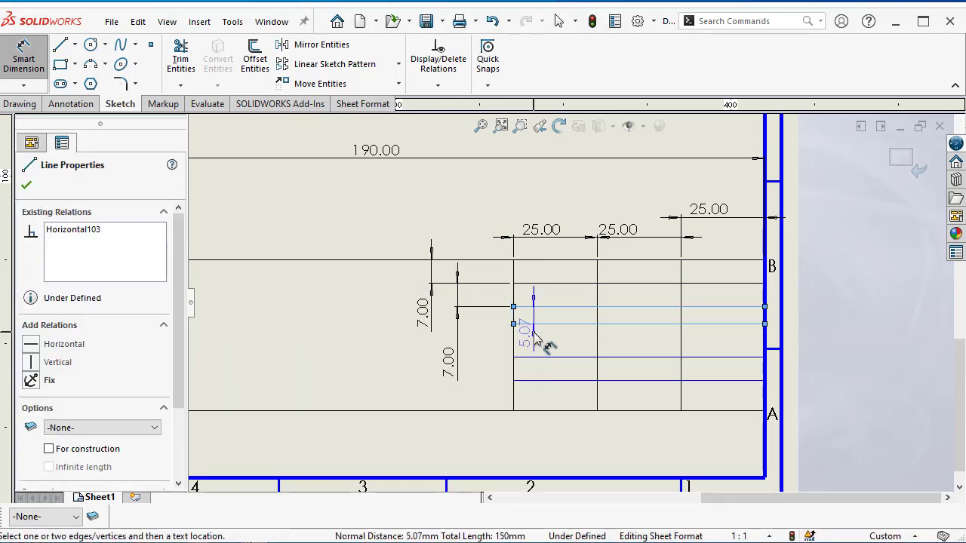
pyautogui.click(317, 358)
pyautogui.write('7.00mm')
pyautogui.press('Return')
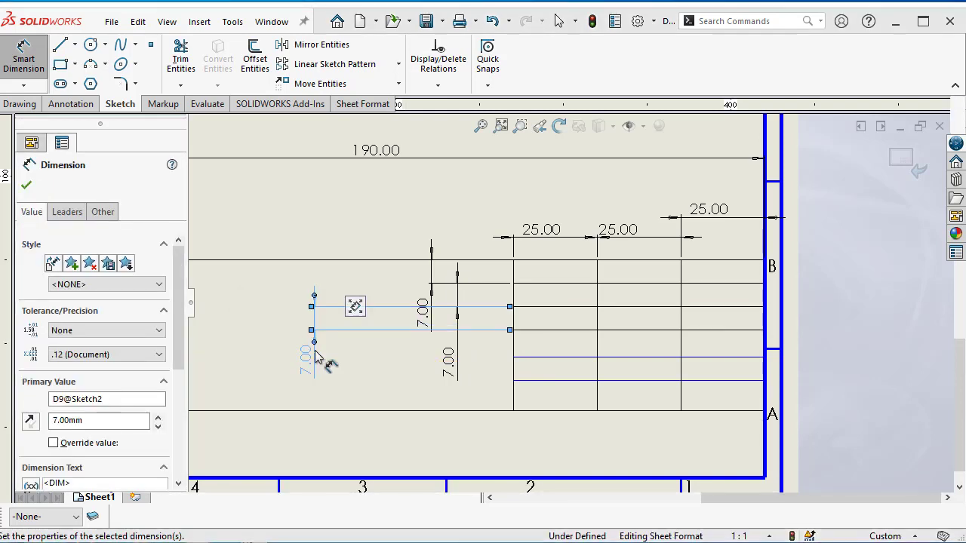
pyautogui.press('Escape')
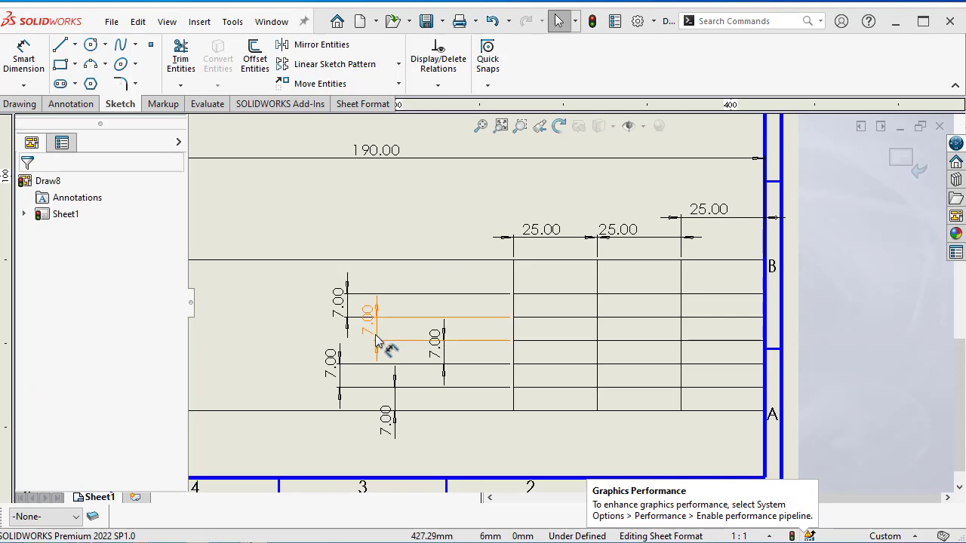
# - Delete the 7.00 row-height dimensions from the title block grid
pyautogui.moveTo(370, 341); pyautogui.dragTo(449, 360)
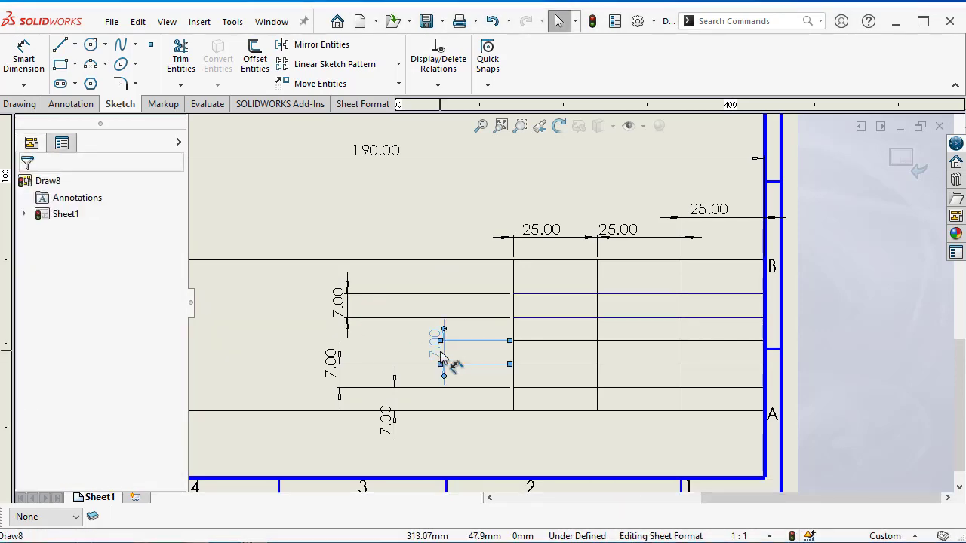
pyautogui.press('Escape')
pyautogui.click(328, 362)
pyautogui.press('Delete')
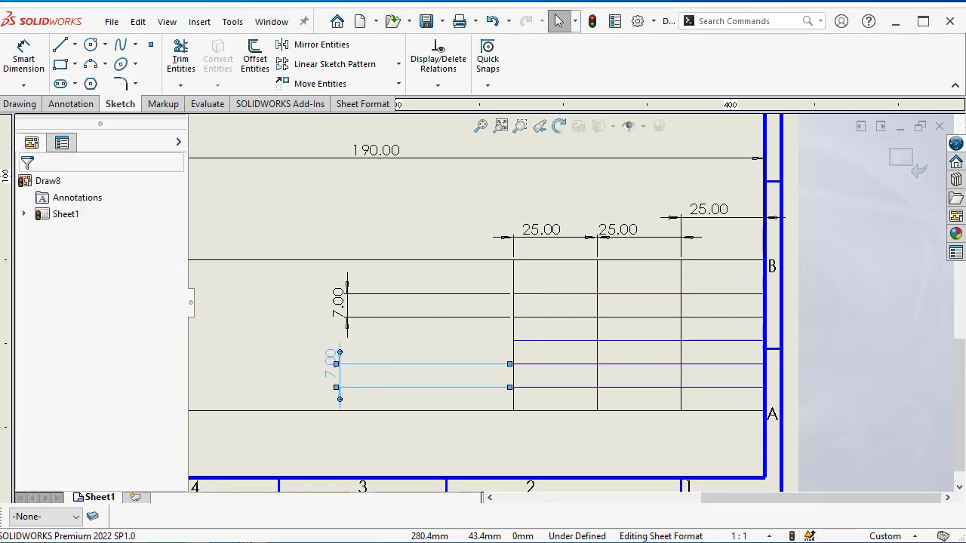
pyautogui.press('Delete')
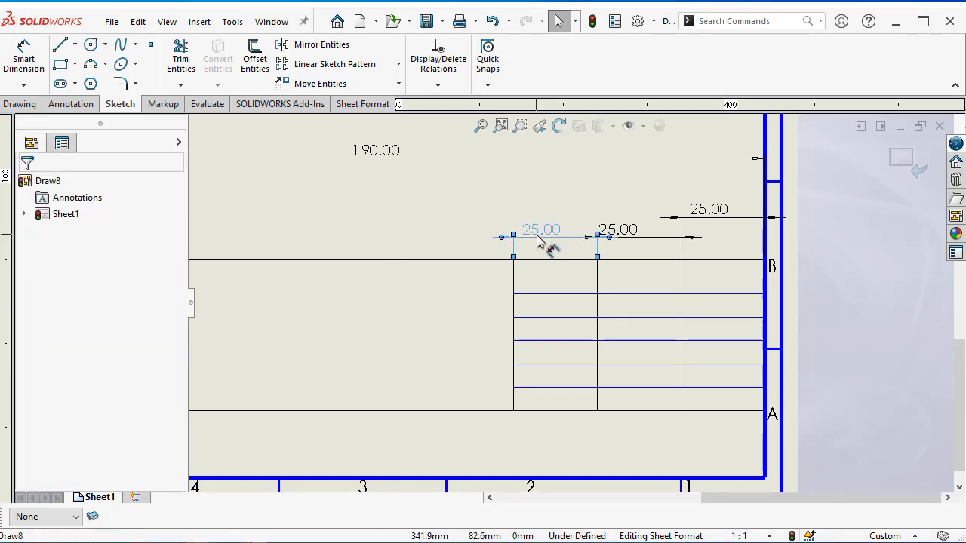
# - Delete the left, middle and right 25.00 column-width dimensions
pyautogui.click(550, 245)
pyautogui.press('Delete')
pyautogui.click(619, 229)
pyautogui.press('Delete')
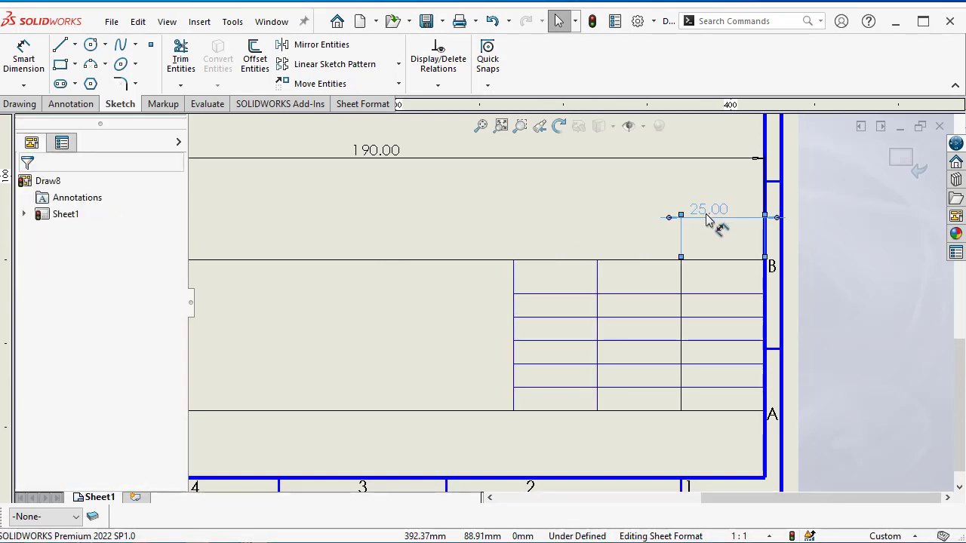
pyautogui.click(706, 211)
pyautogui.press('Delete')
pyautogui.scroll(1, 614, 346)
pyautogui.scroll(2, 618, 354)
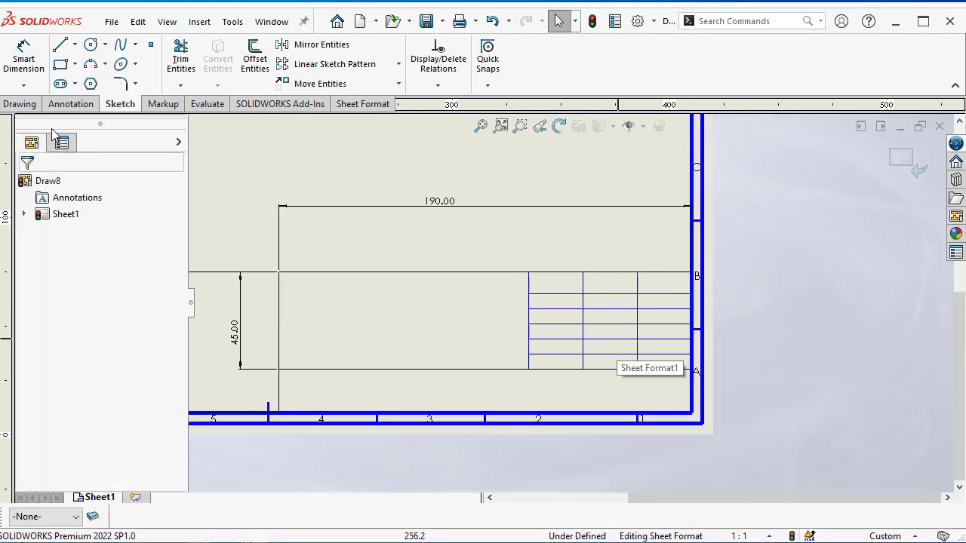
# - Draw vertical dividers from the title block's lower edge down to the sheet border
pyautogui.click(60, 44)
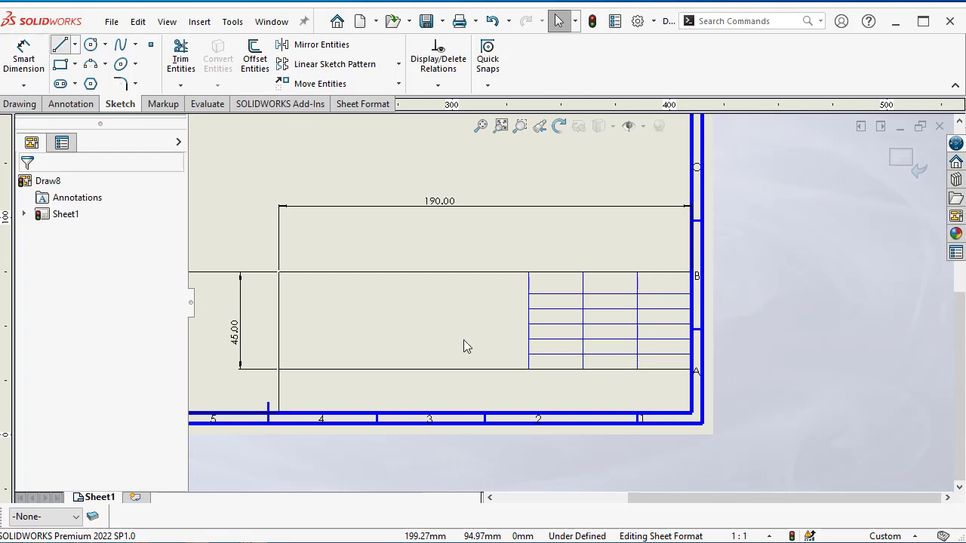
pyautogui.click(528, 370)
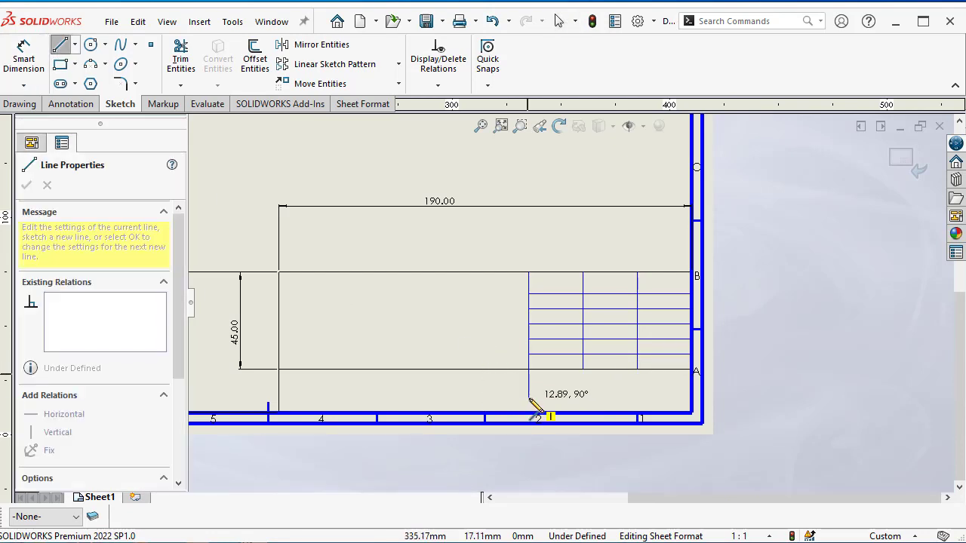
pyautogui.rightClick(489, 350)
pyautogui.click(500, 360)
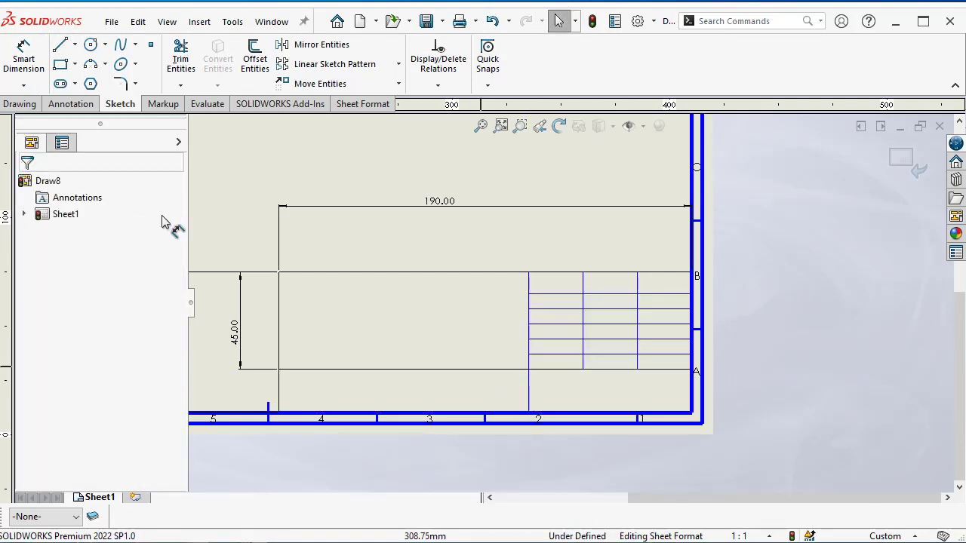
pyautogui.click(62, 46)
pyautogui.click(328, 369)
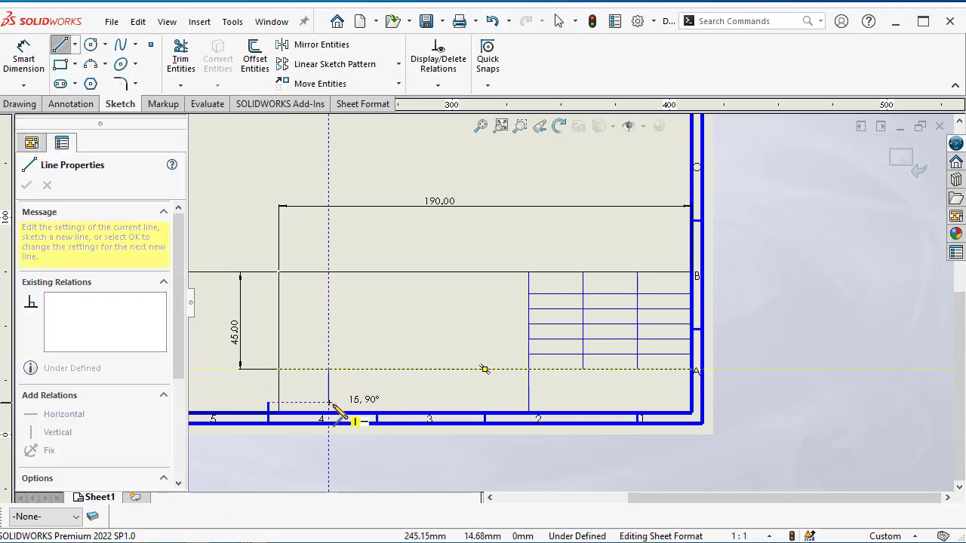
pyautogui.doubleClick(329, 413)
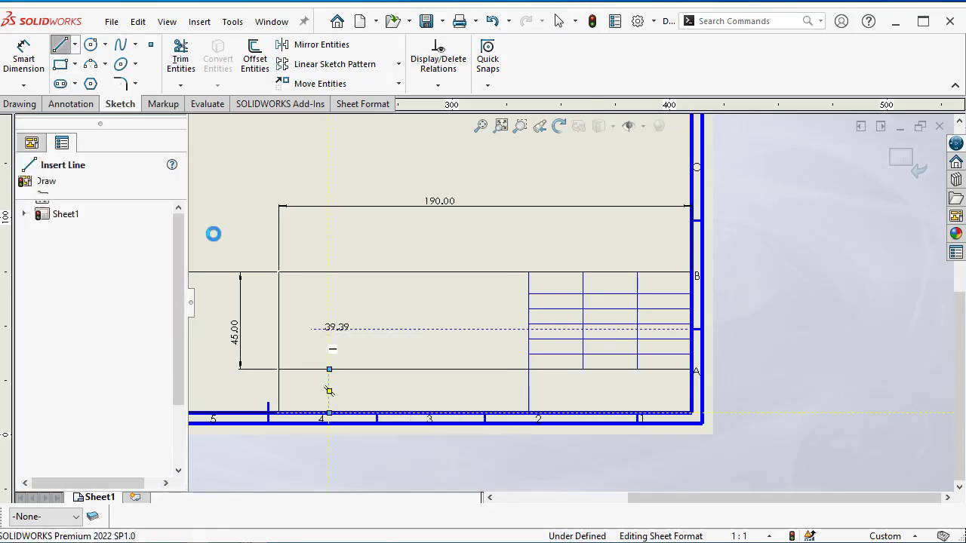
pyautogui.press('Escape')
# - Draw a short horizontal line from the left edge to the new divider, forming a small cell
pyautogui.click(28, 59)
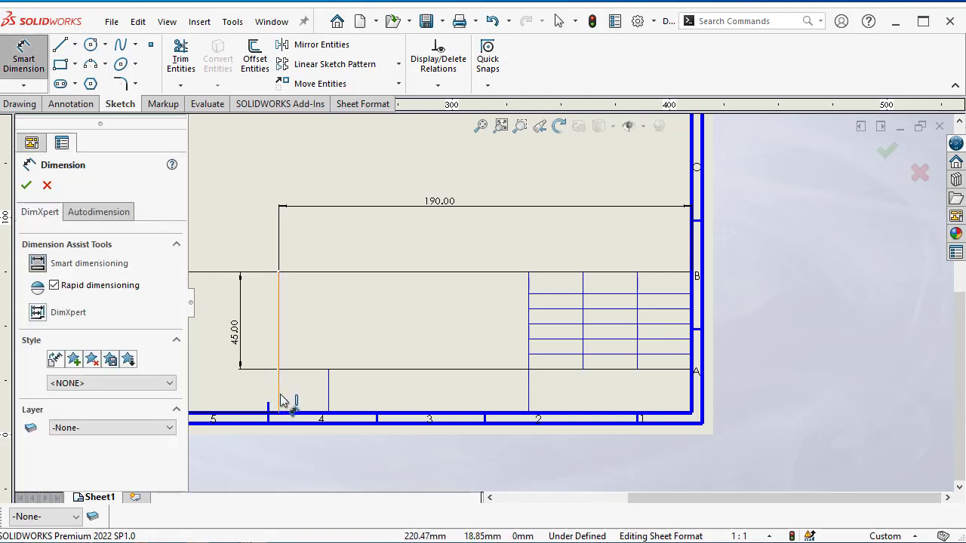
pyautogui.click(60, 45)
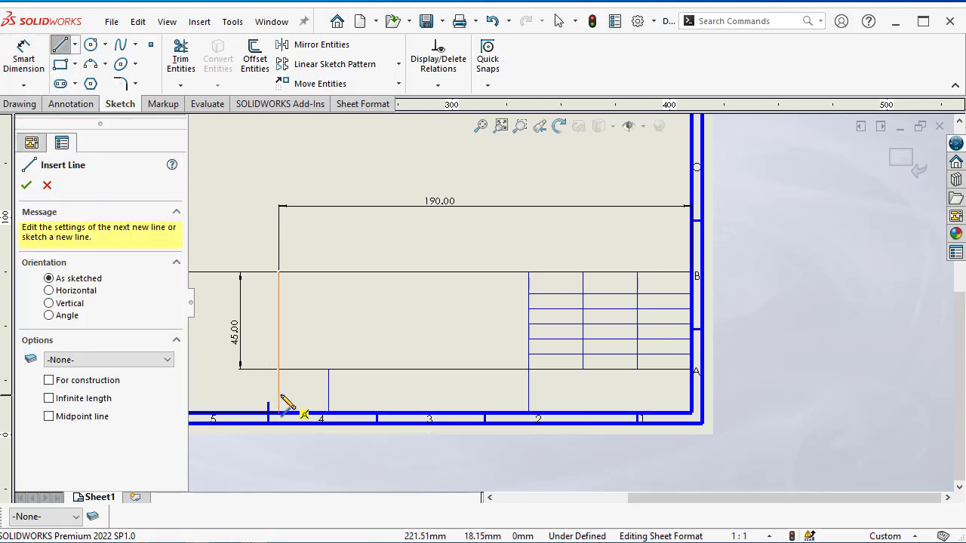
pyautogui.click(279, 394)
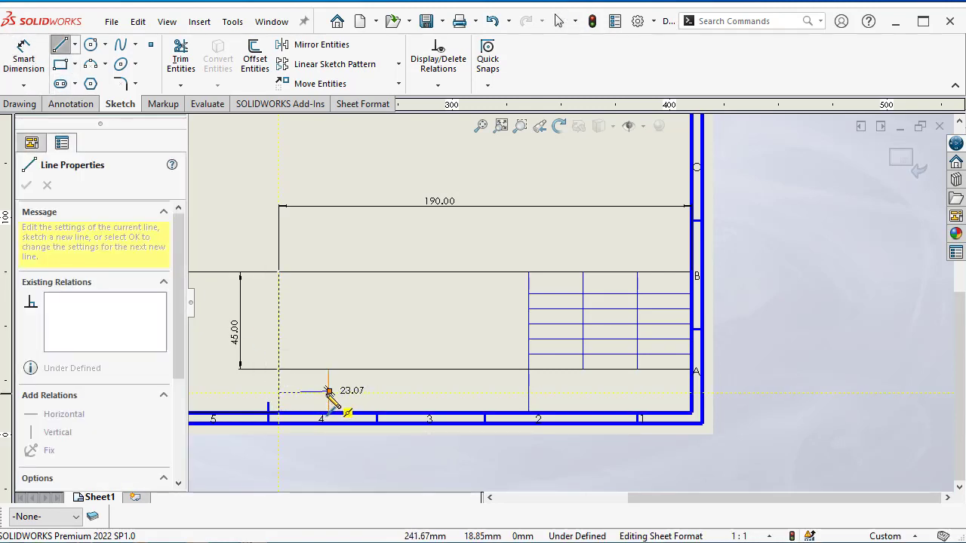
pyautogui.click(329, 393)
pyautogui.rightClick(329, 393)
pyautogui.click(339, 332)
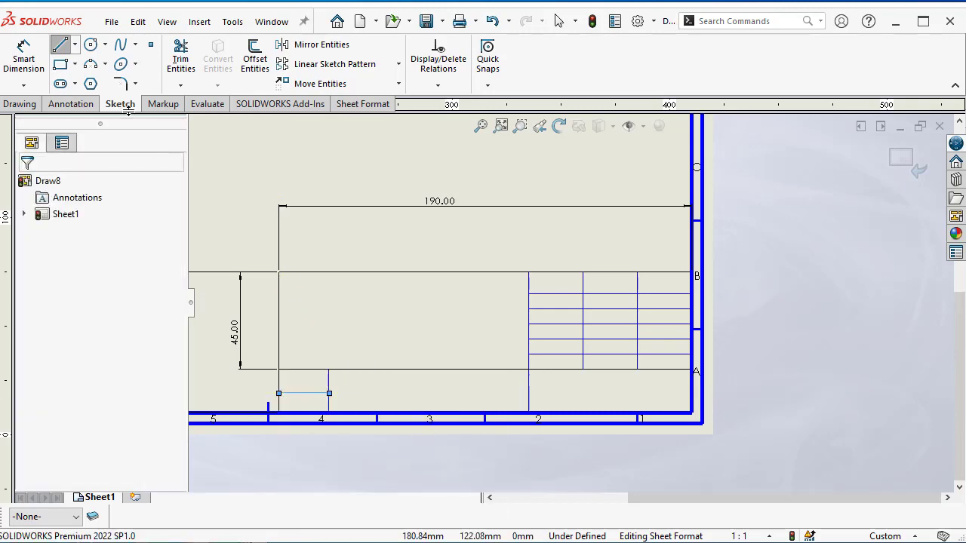
pyautogui.click(23, 58)
pyautogui.scroll(-2, 332, 378)
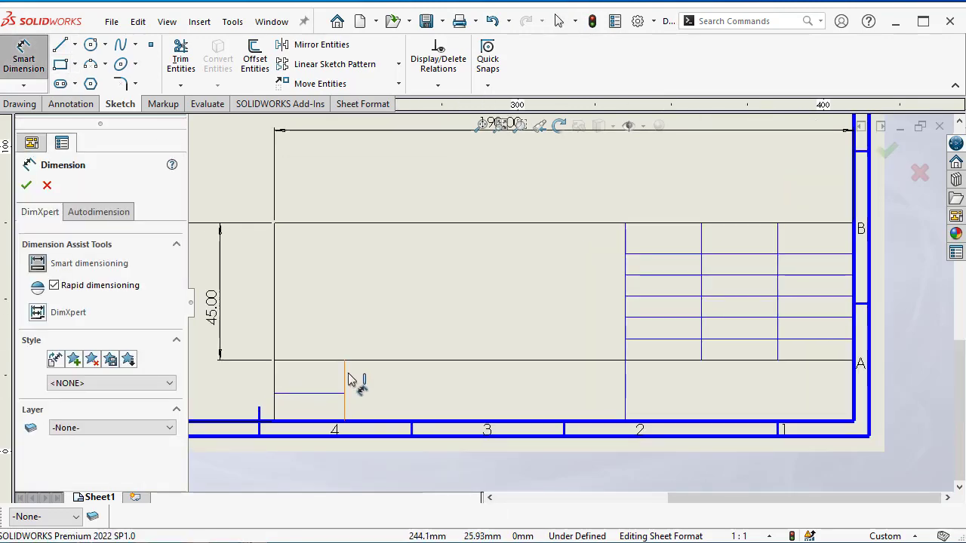
# - Dimension the small lower-left cell to 25 wide and 10 high
pyautogui.click(346, 380)
pyautogui.click(276, 382)
pyautogui.click(309, 340)
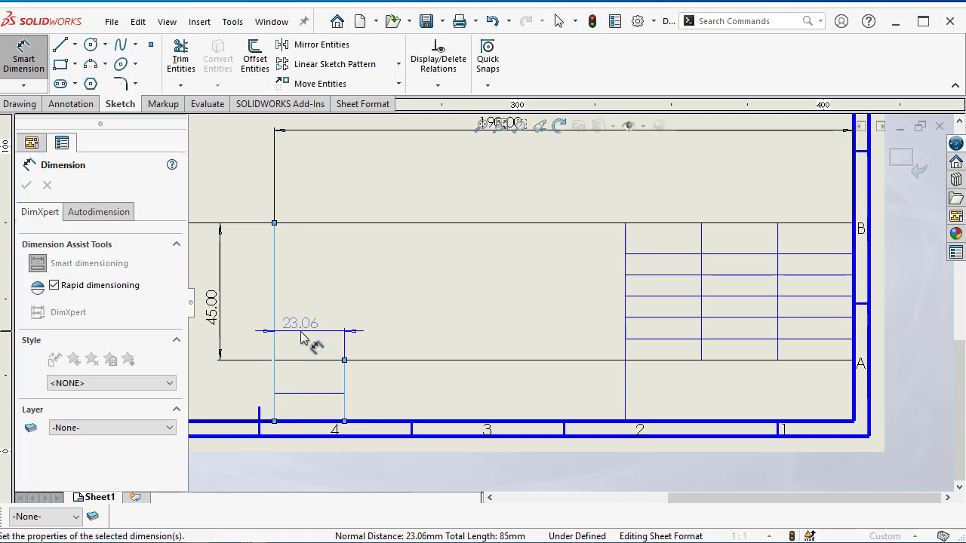
pyautogui.click(306, 339)
pyautogui.write('25')
pyautogui.press('Return')
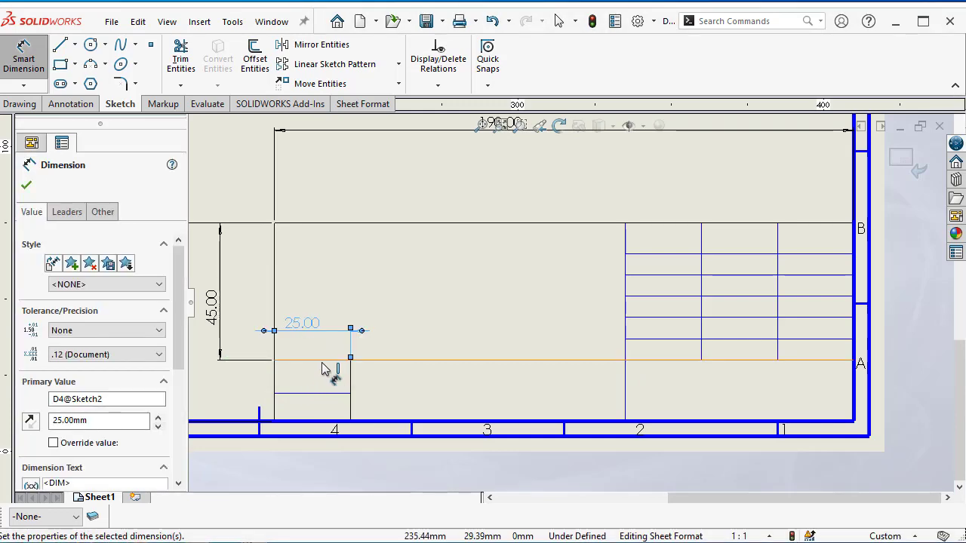
pyautogui.click(324, 370)
pyautogui.click(348, 394)
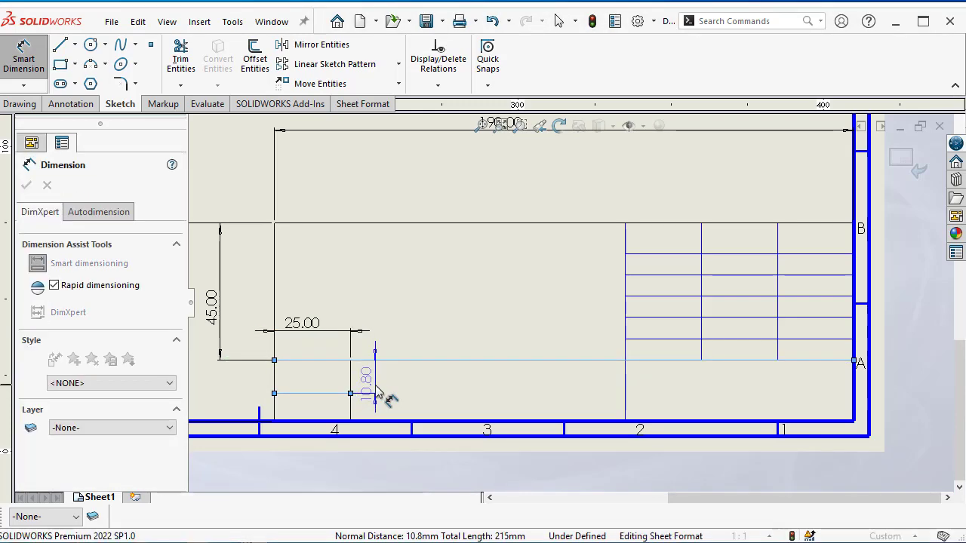
pyautogui.click(377, 392)
pyautogui.write('0')
pyautogui.press('Return')
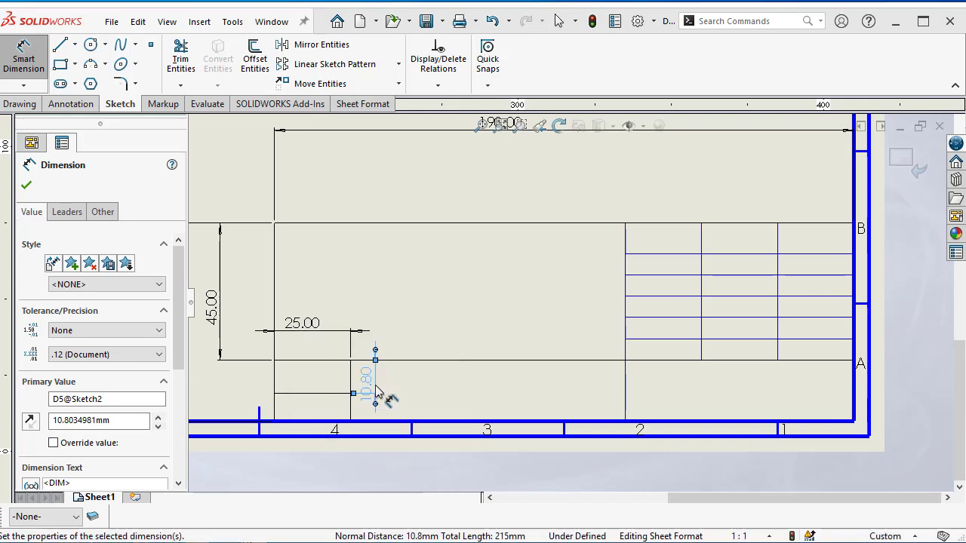
pyautogui.click(27, 185)
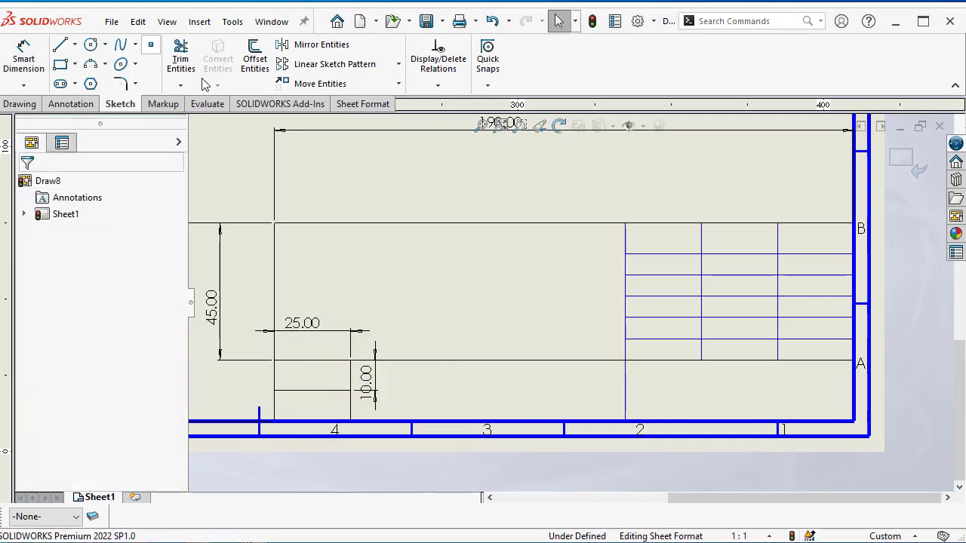
# - Delete the 10.00, 25.00, 45.00, 190.00 and 65.00 dimensions and the leftmost section
pyautogui.click(368, 386)
pyautogui.press('Delete')
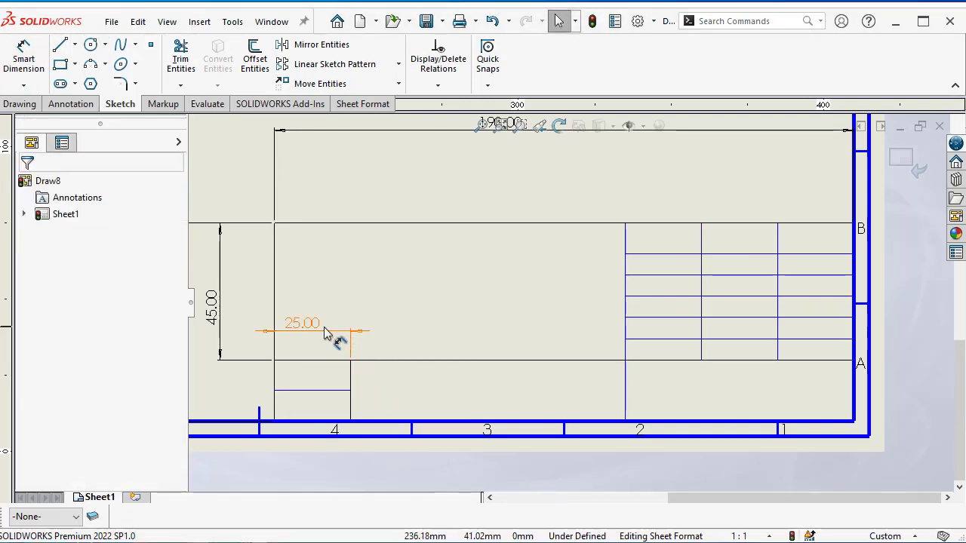
pyautogui.click(324, 332)
pyautogui.press('Delete')
pyautogui.click(211, 308)
pyautogui.press('Delete')
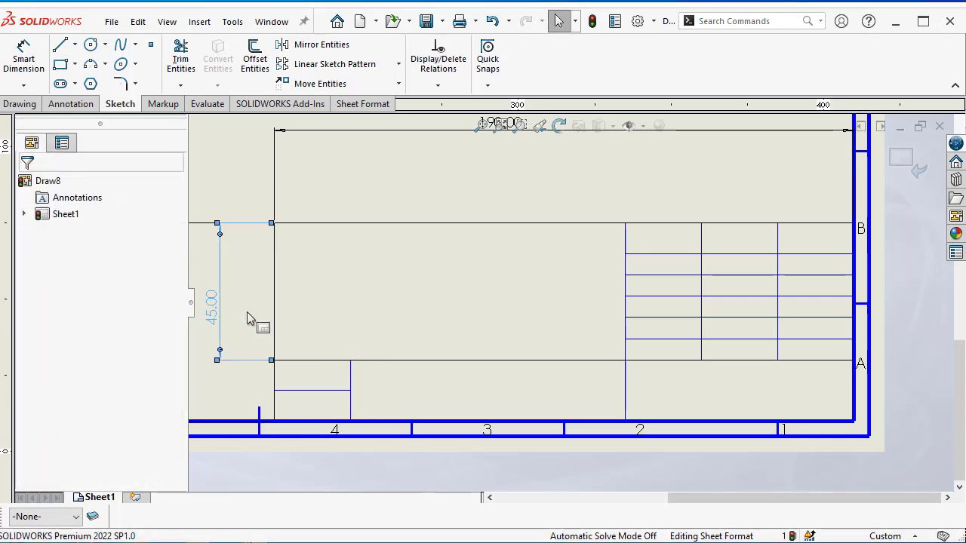
pyautogui.scroll(3, 479, 351)
pyautogui.press('Delete')
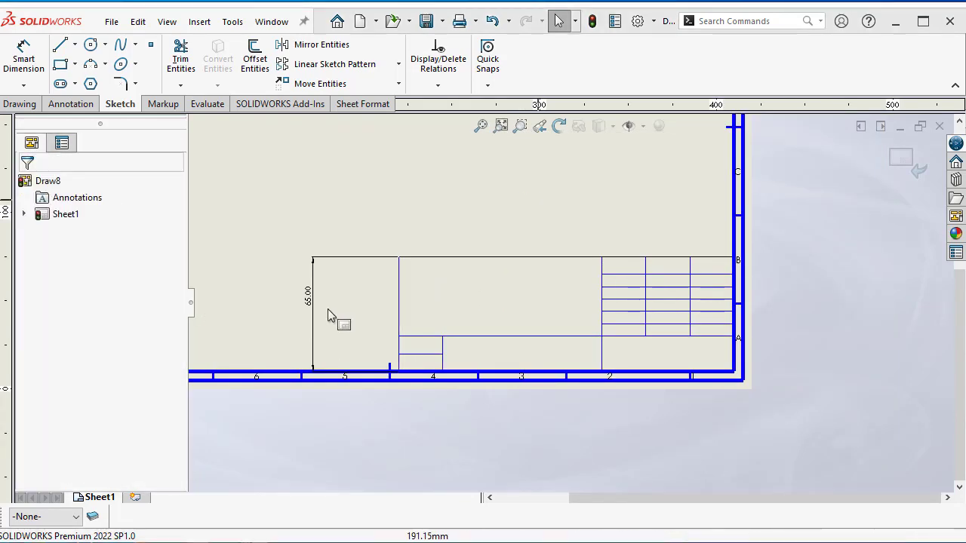
pyautogui.click(312, 298)
pyautogui.press('Delete')
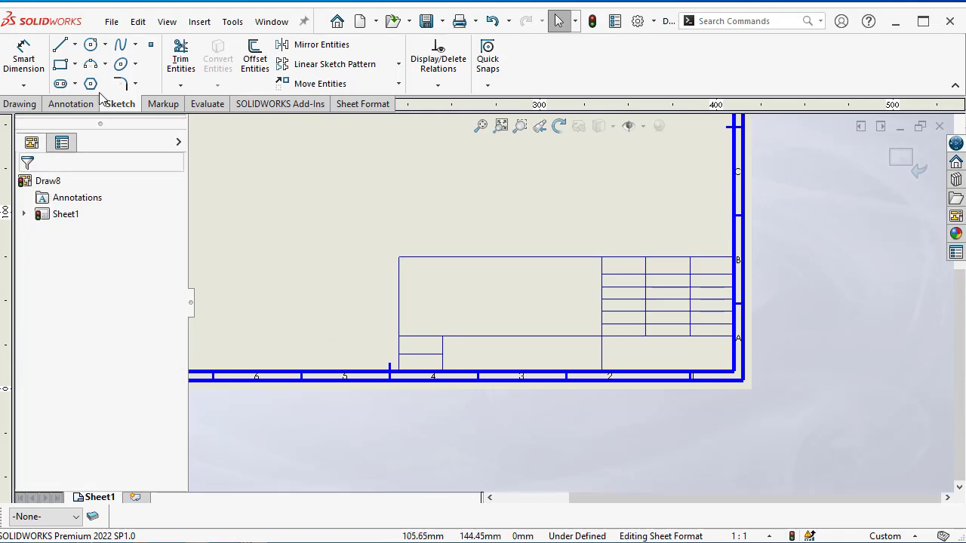
# - Add a bold Name note in a top-row title block cell
pyautogui.click(70, 103)
pyautogui.click(172, 59)
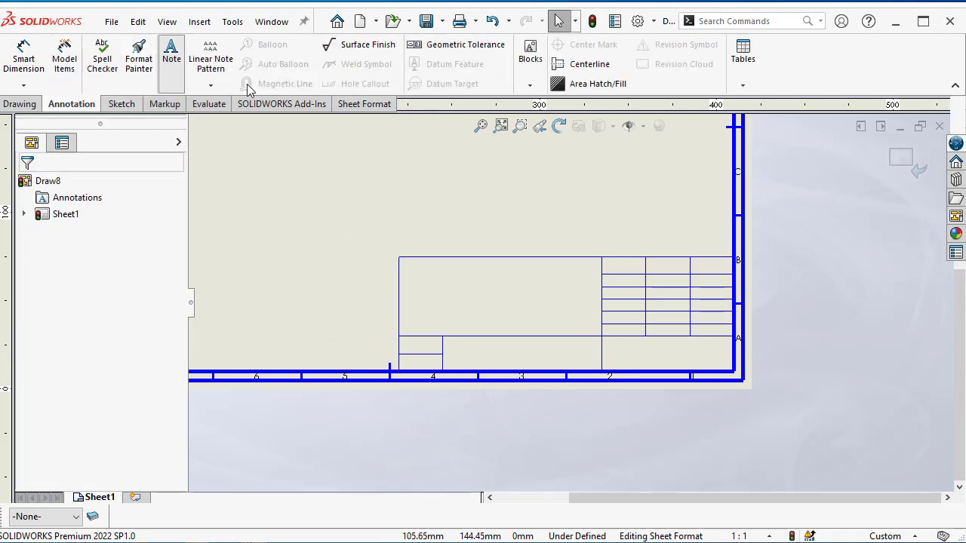
pyautogui.scroll(-2, 607, 290)
pyautogui.scroll(-3, 615, 279)
pyautogui.scroll(-1, 627, 280)
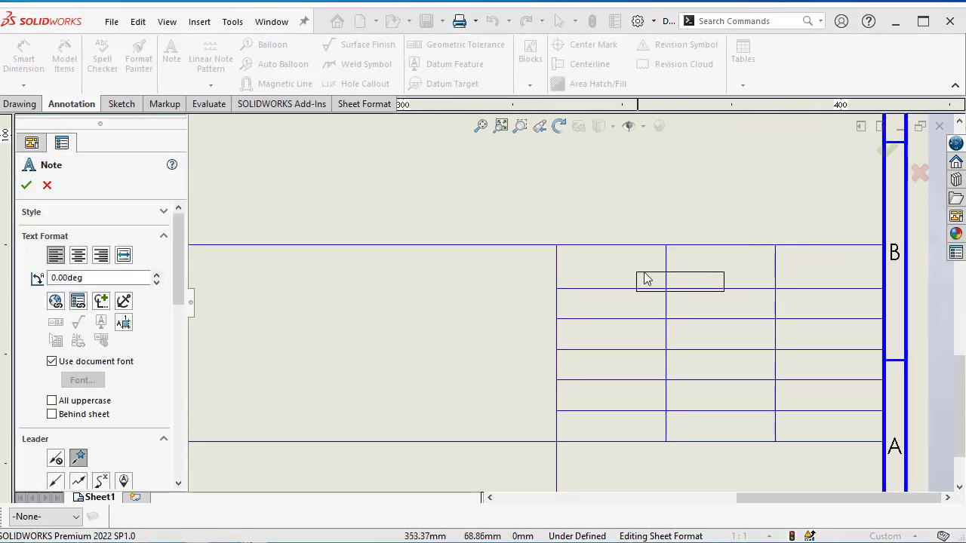
pyautogui.click(678, 268)
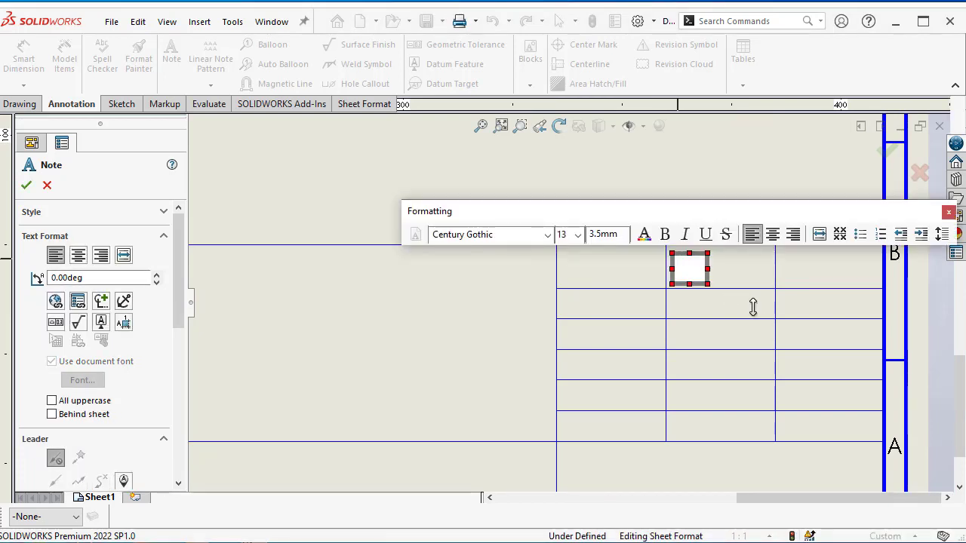
pyautogui.write('Name')
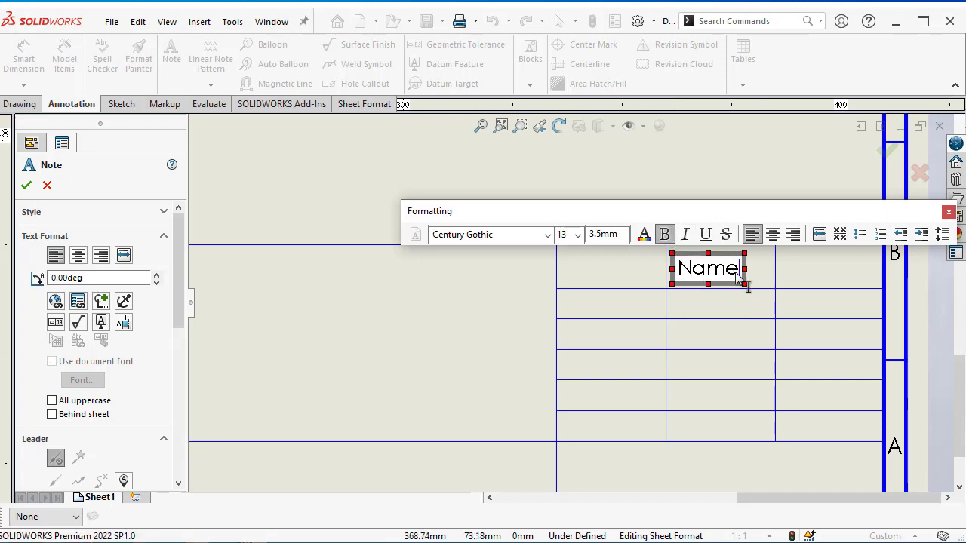
pyautogui.doubleClick(737, 273)
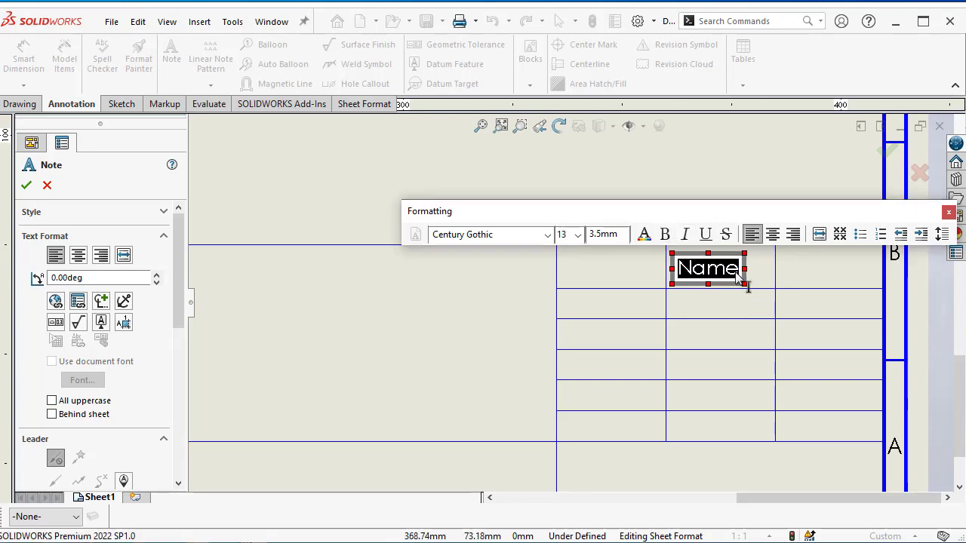
pyautogui.click(664, 234)
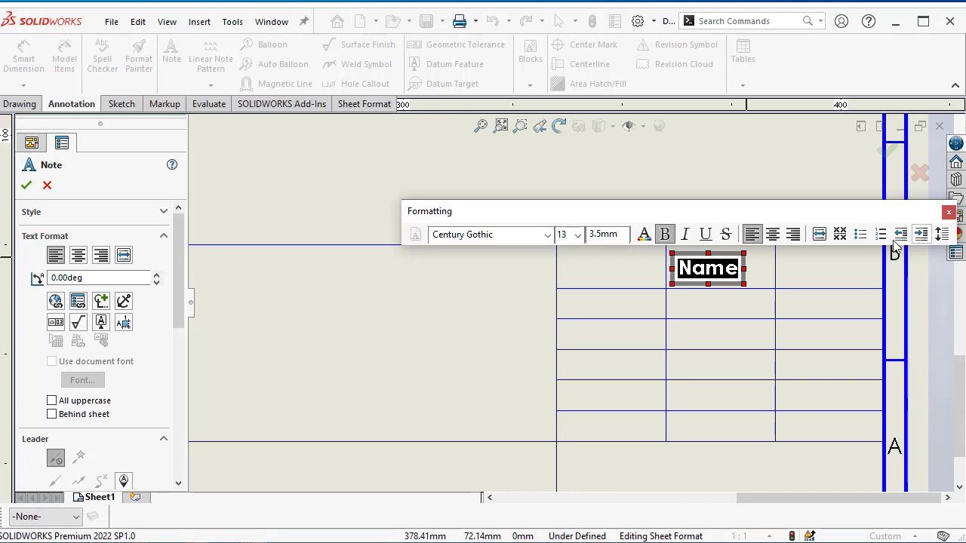
pyautogui.click(27, 186)
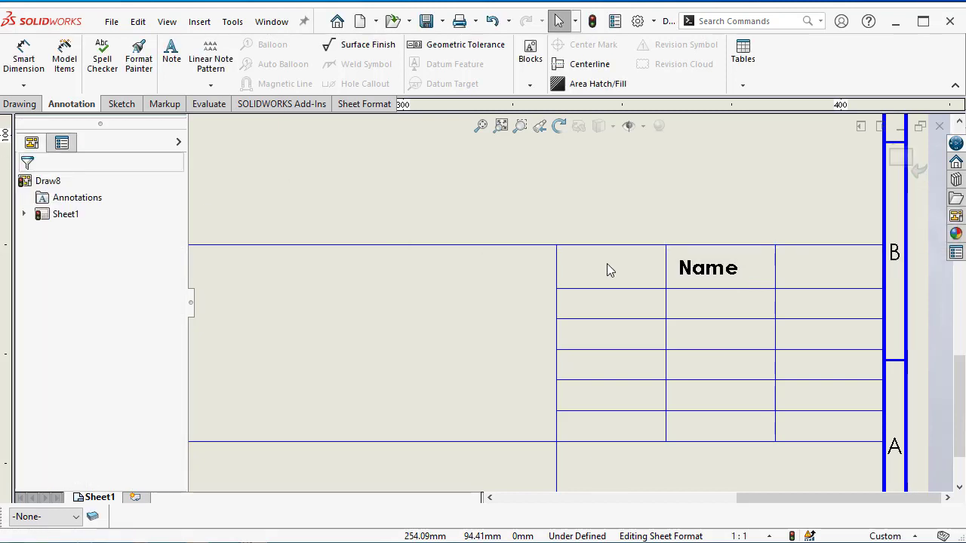
pyautogui.click(711, 276)
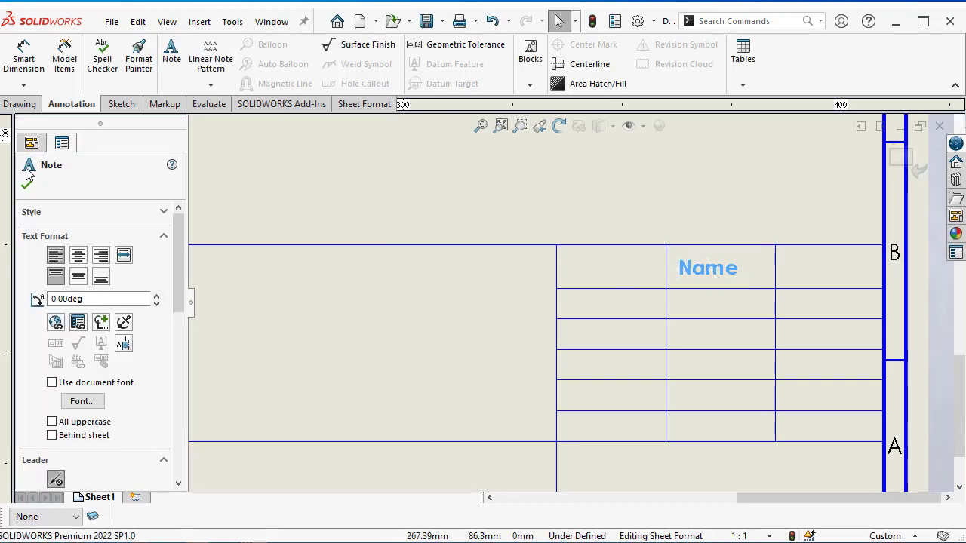
# - Add a bold Date note in the cell right of Name
pyautogui.click(171, 56)
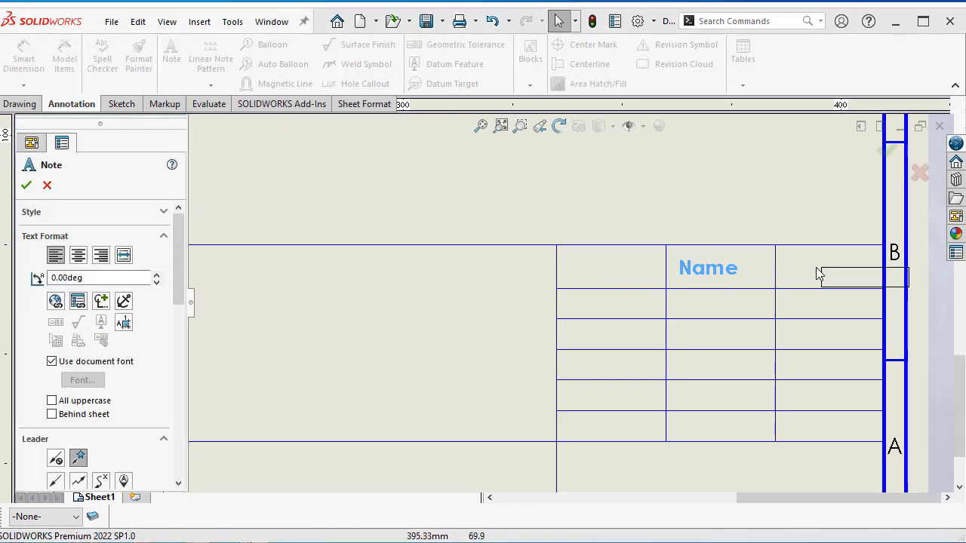
pyautogui.click(791, 266)
pyautogui.write('Date')
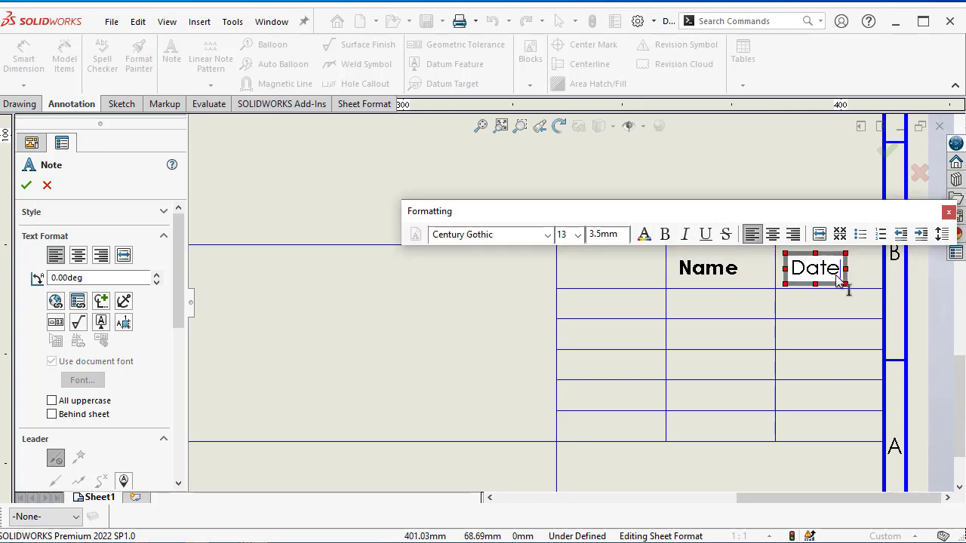
pyautogui.click(664, 236)
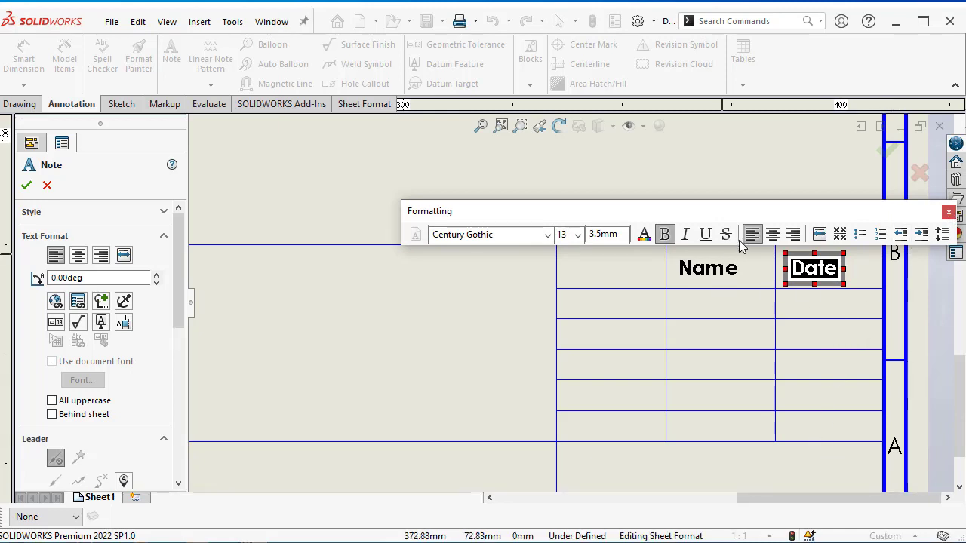
pyautogui.click(25, 185)
# - Add a Design note in the first column's second row at size 11
pyautogui.click(171, 54)
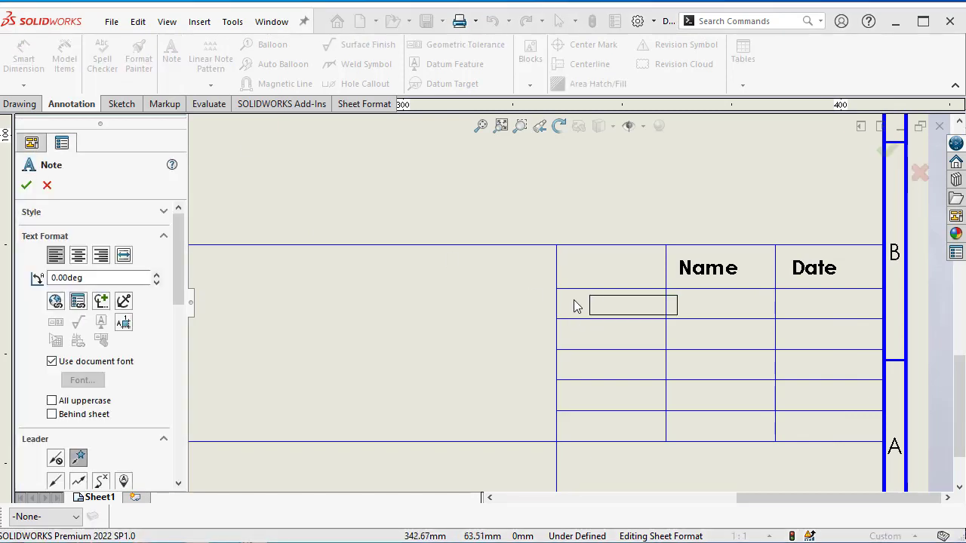
pyautogui.click(572, 304)
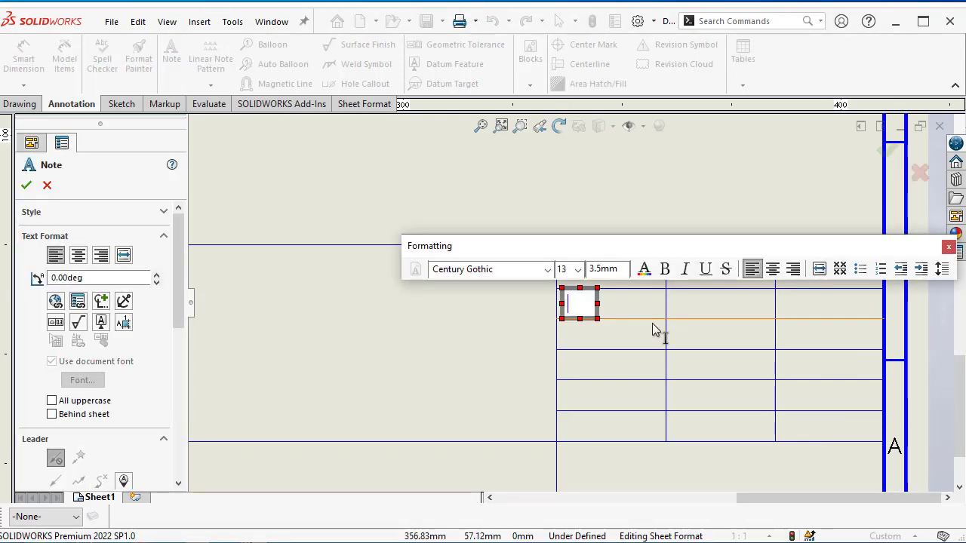
pyautogui.write('Design')
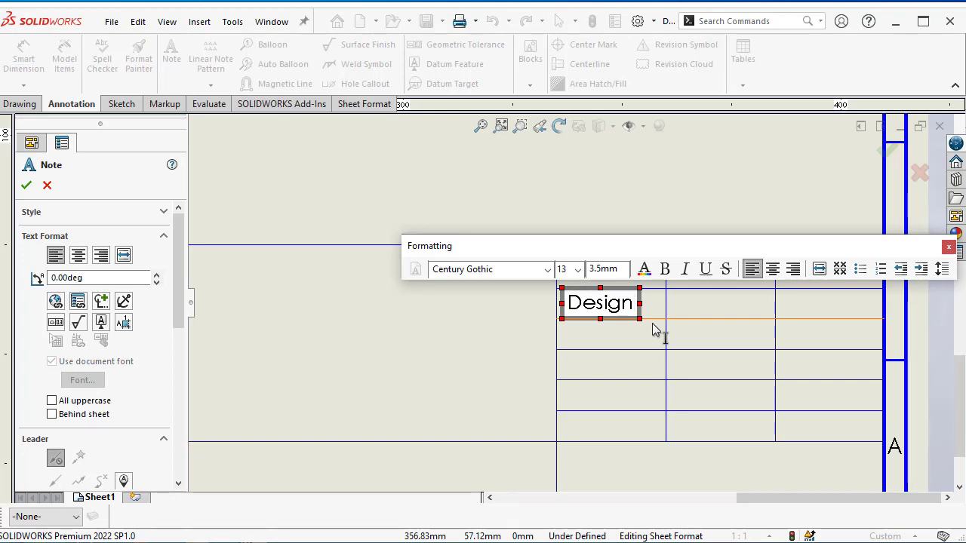
pyautogui.doubleClick(634, 306)
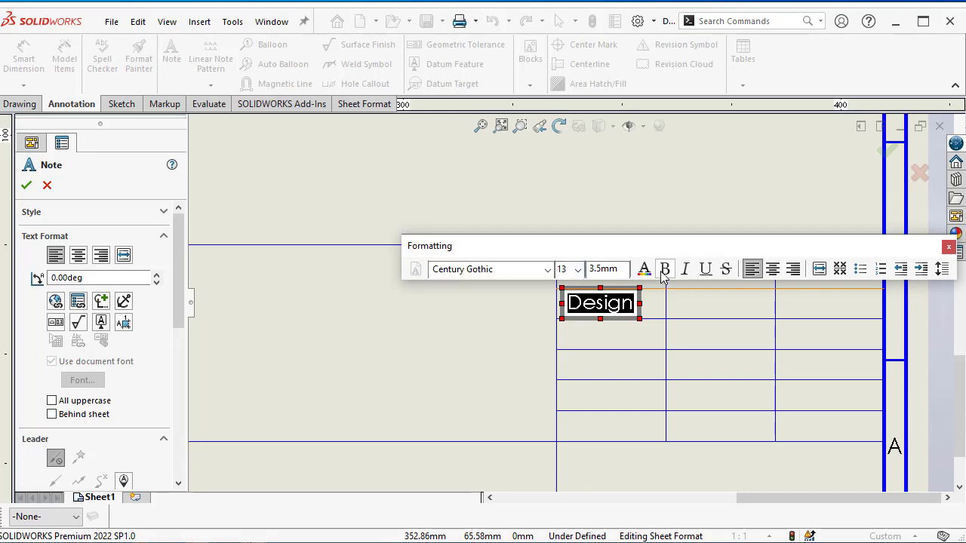
pyautogui.click(578, 269)
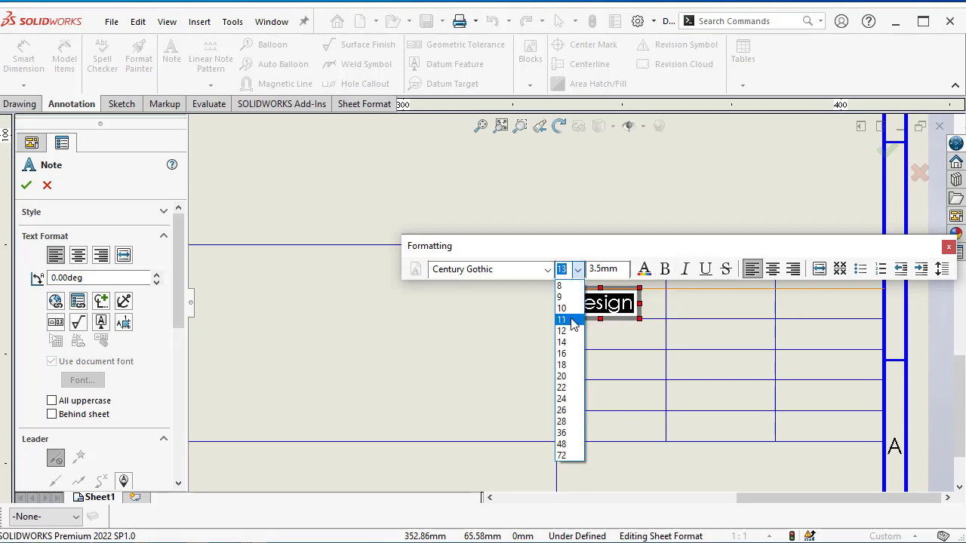
pyautogui.click(571, 319)
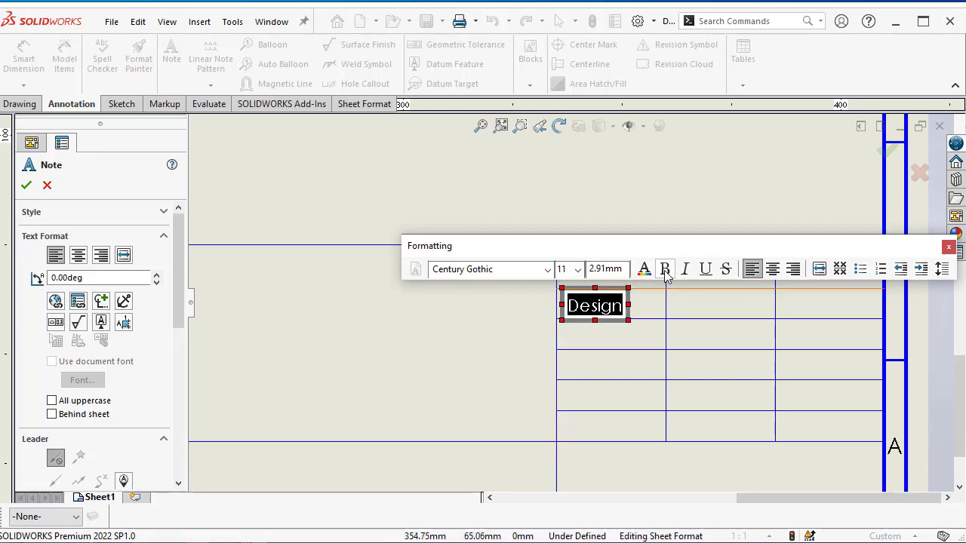
pyautogui.click(27, 185)
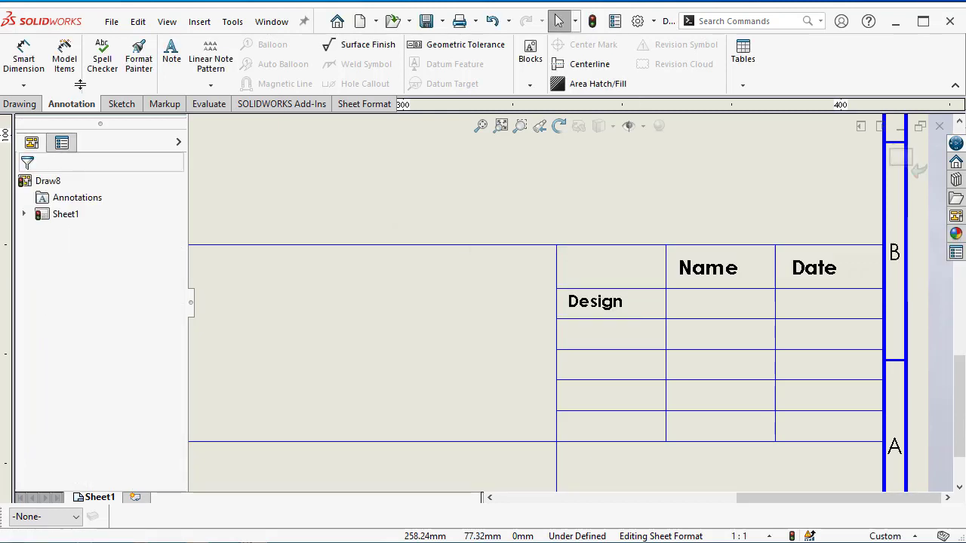
# - Add a bold size-11 Approved note in the cell below Design
pyautogui.click(171, 56)
pyautogui.click(570, 340)
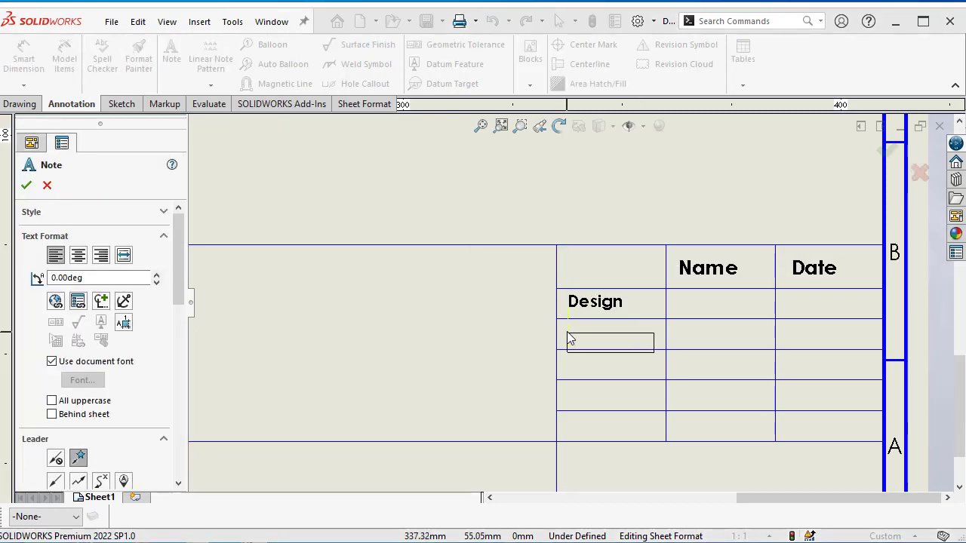
pyautogui.click(566, 332)
pyautogui.write('Appr')
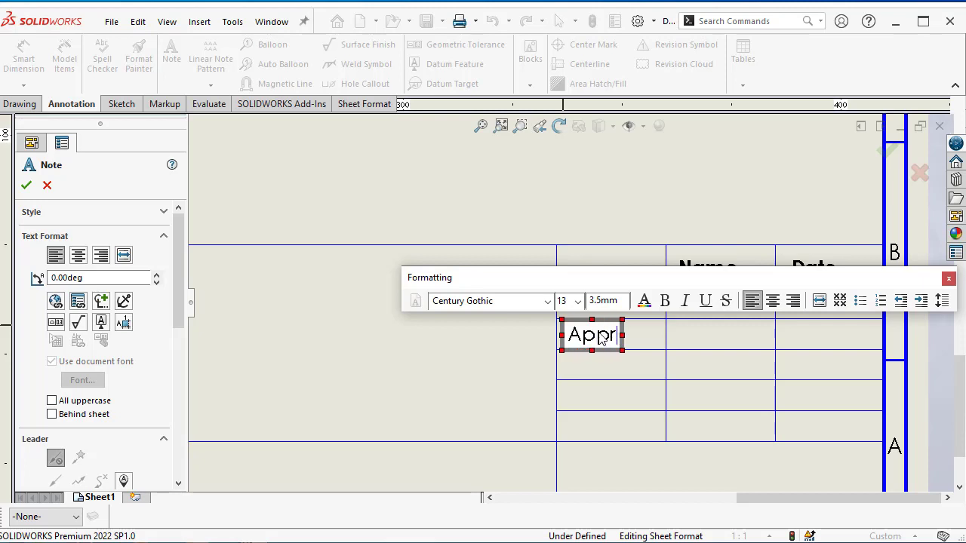
pyautogui.write('oved')
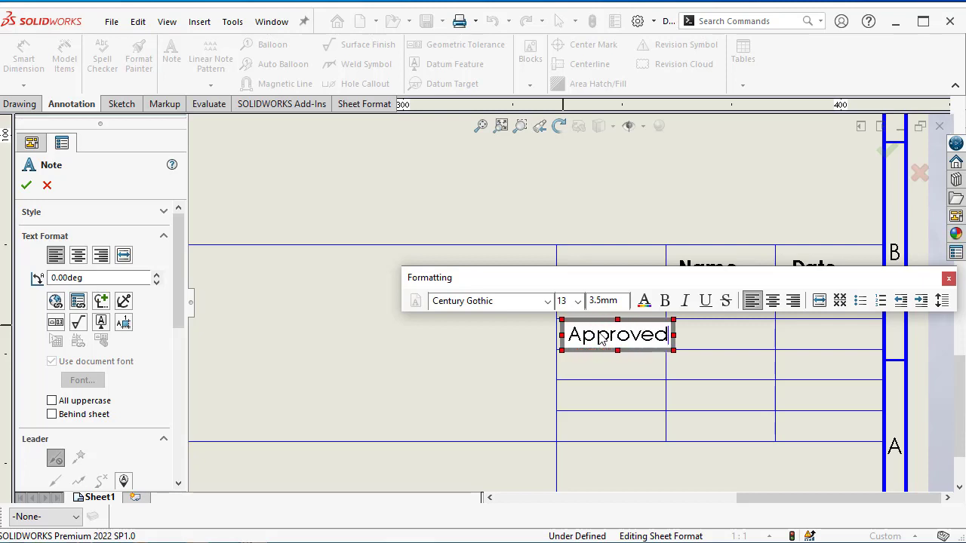
pyautogui.doubleClick(640, 340)
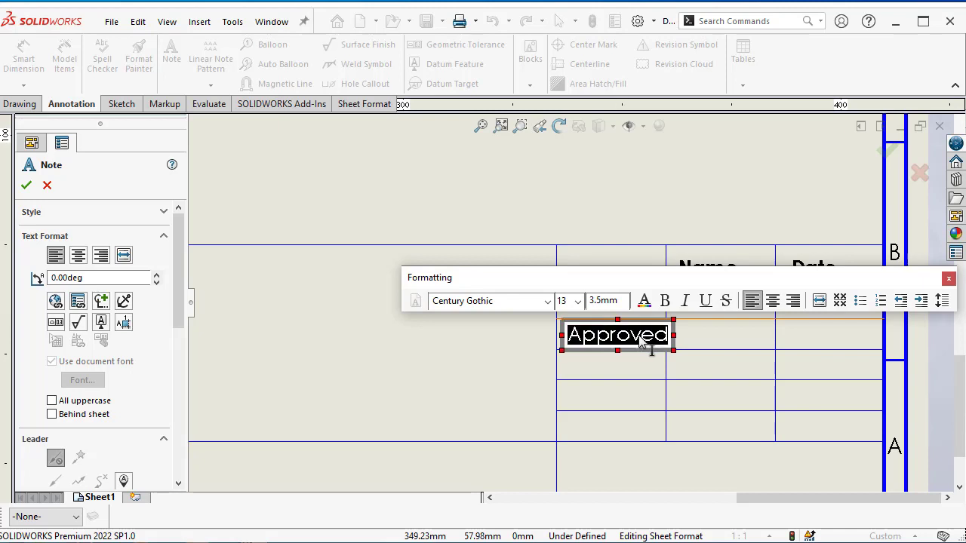
pyautogui.click(578, 303)
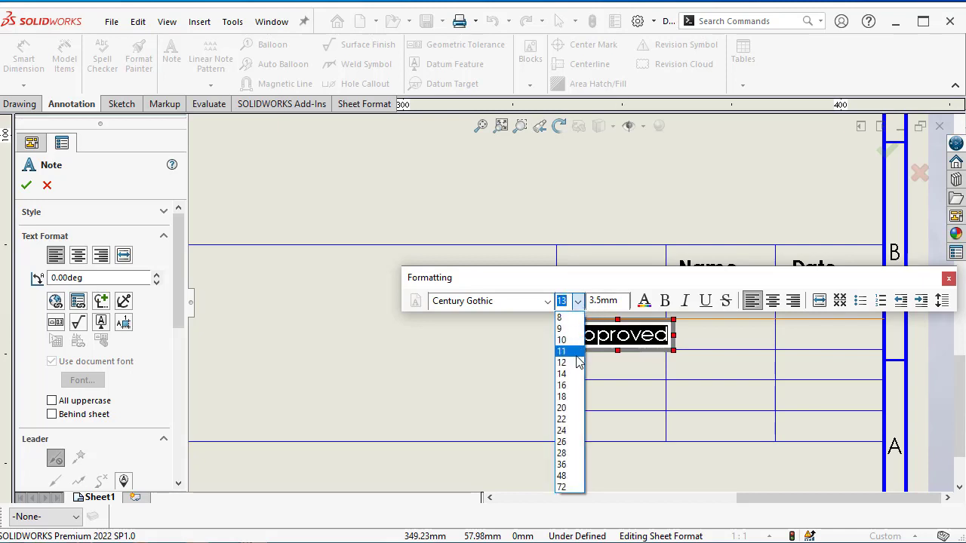
pyautogui.click(577, 353)
pyautogui.click(665, 301)
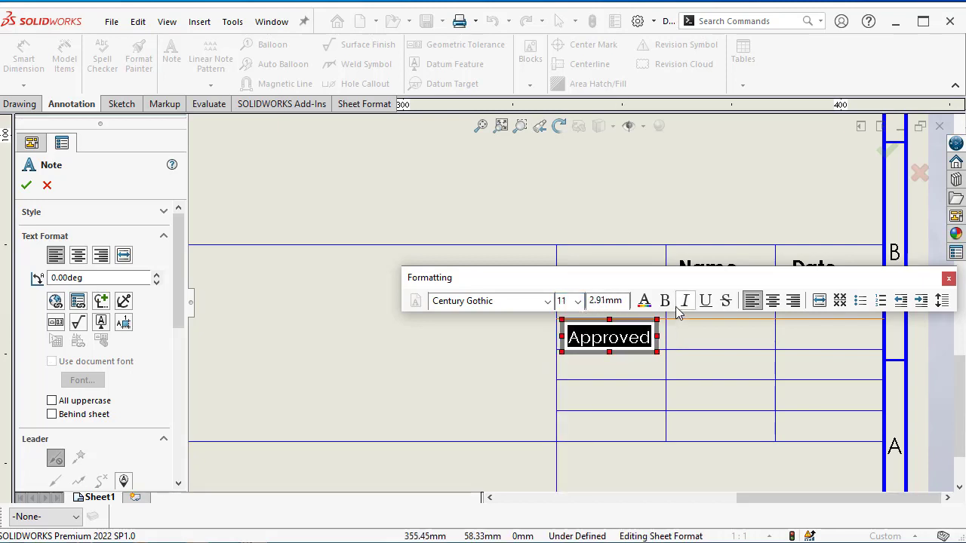
pyautogui.click(26, 185)
# - Add a bold size-11 Drawn note in the cell below Approved
pyautogui.click(171, 57)
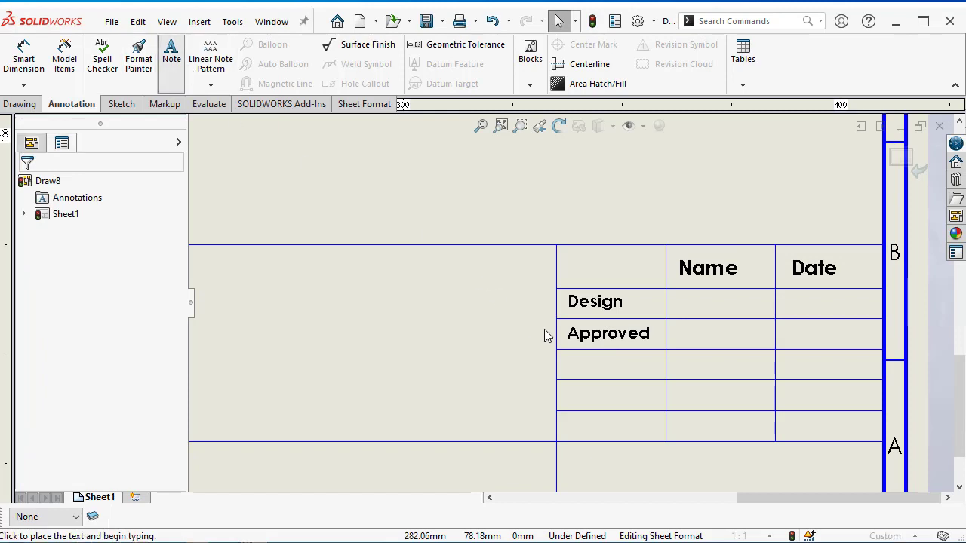
pyautogui.click(571, 369)
pyautogui.click(571, 369)
pyautogui.write('Drawn')
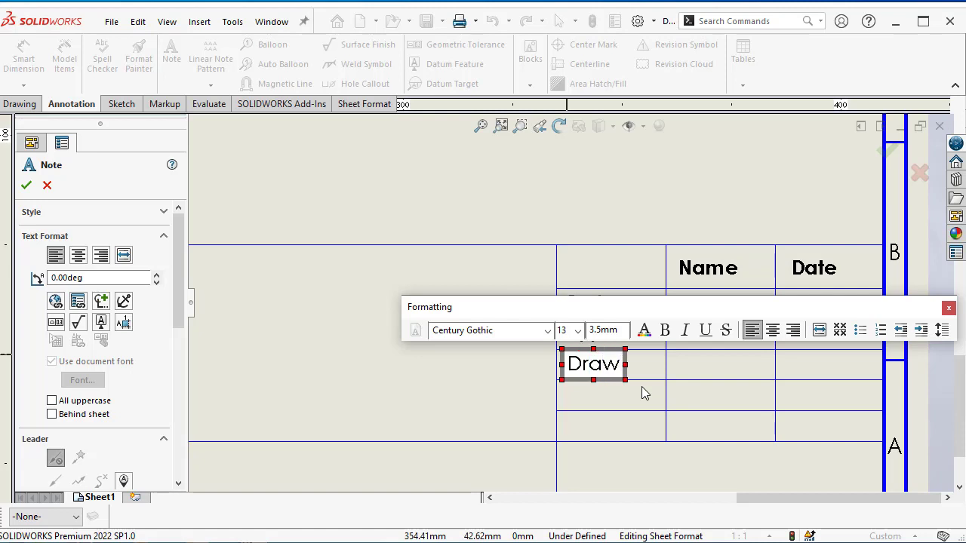
pyautogui.doubleClick(597, 367)
pyautogui.click(578, 331)
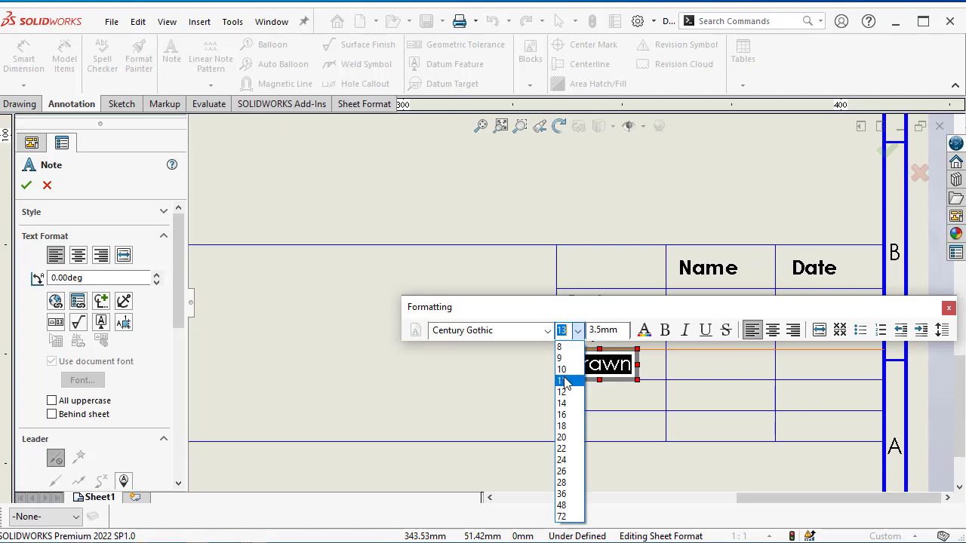
pyautogui.click(567, 384)
pyautogui.click(664, 330)
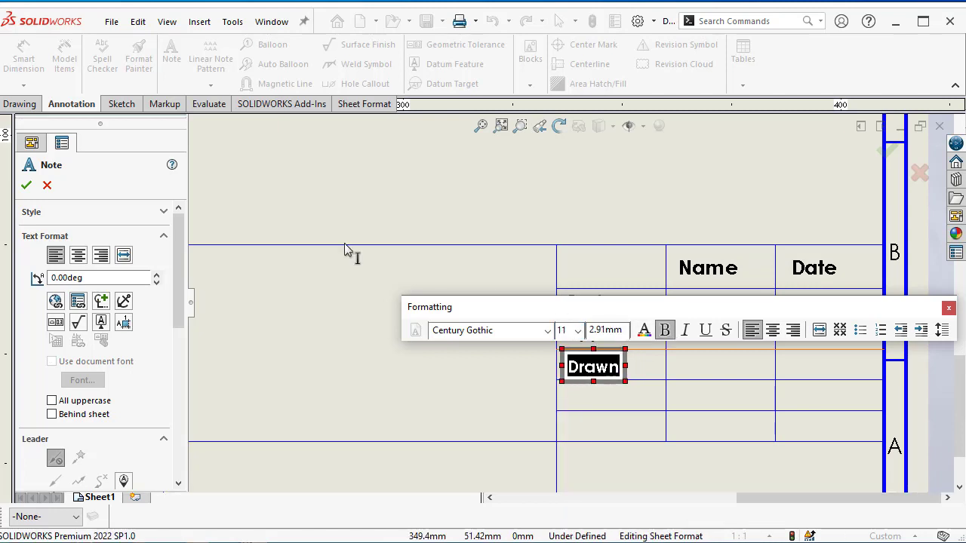
pyautogui.click(26, 185)
pyautogui.click(172, 53)
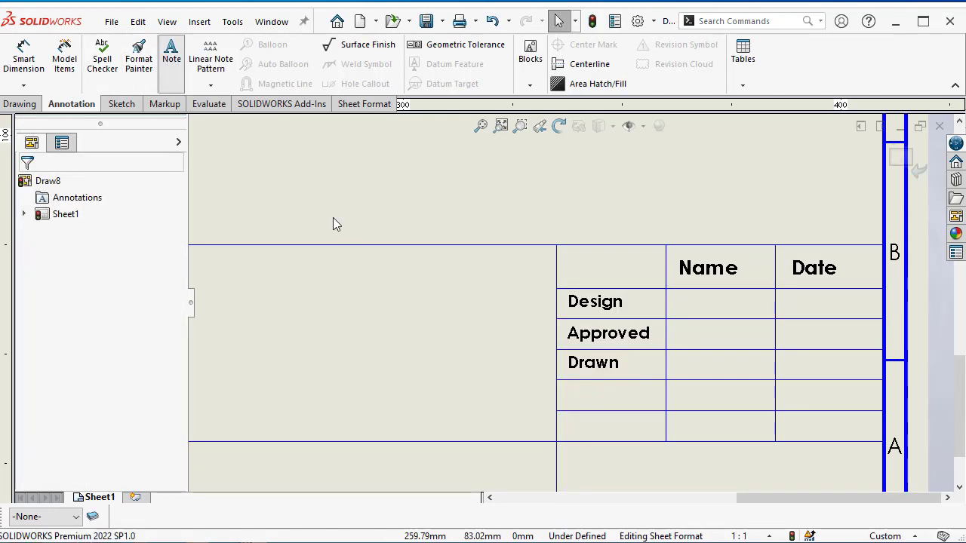
# - Place a Checked note below Drawn and make it bold at size 11
pyautogui.click(562, 393)
pyautogui.write('Ch')
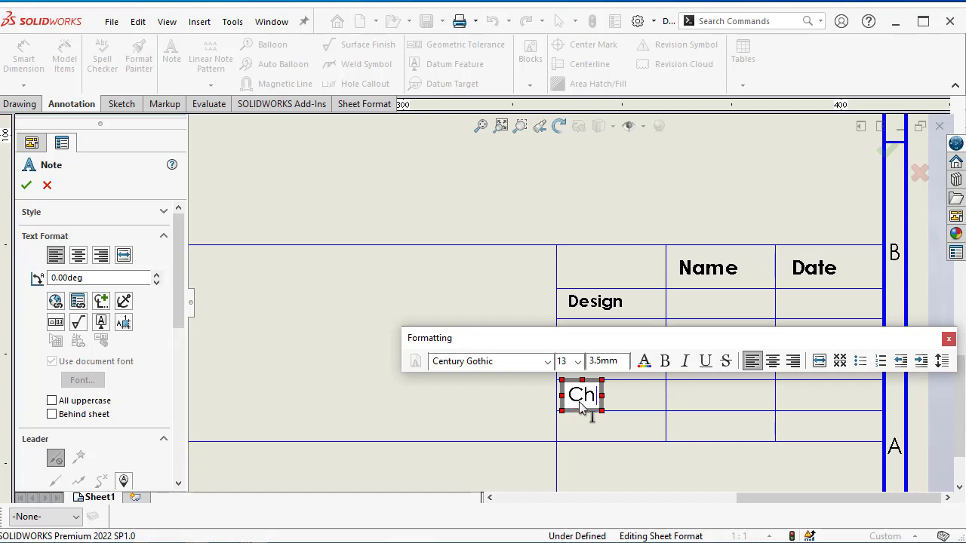
pyautogui.write('ecked')
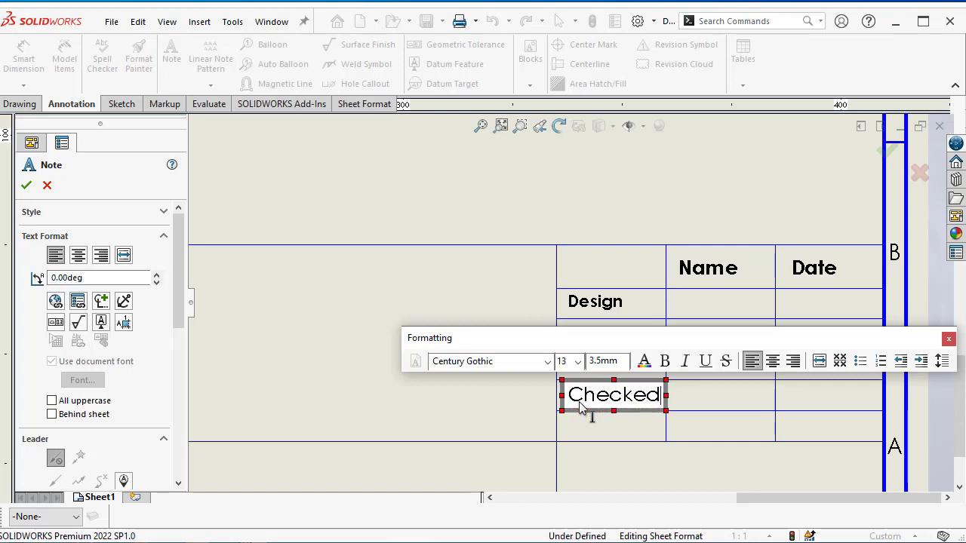
pyautogui.doubleClick(638, 411)
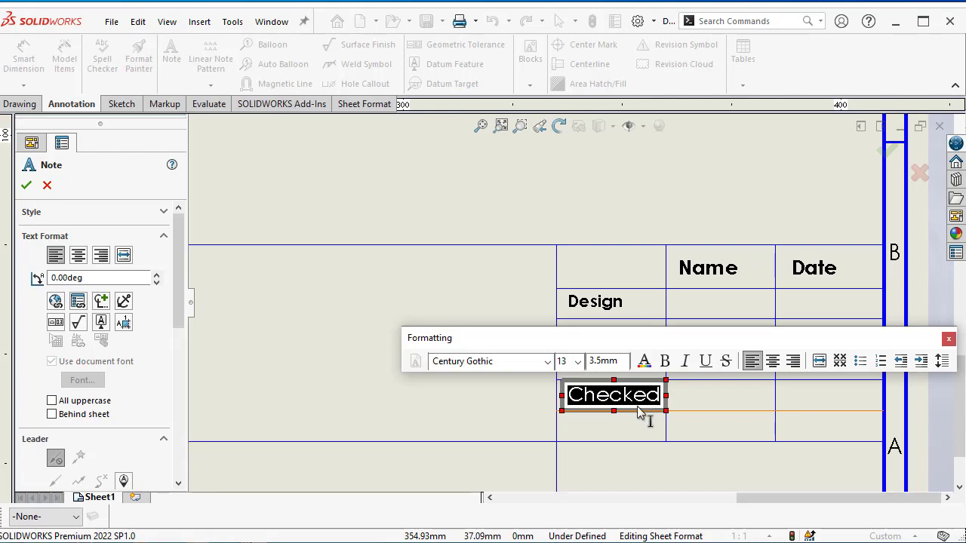
pyautogui.click(578, 362)
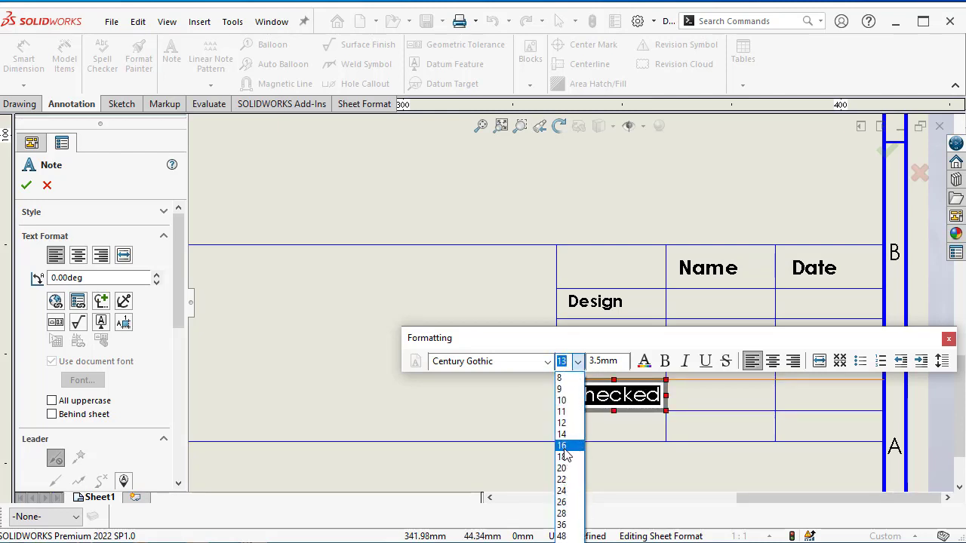
pyautogui.click(583, 413)
pyautogui.click(665, 360)
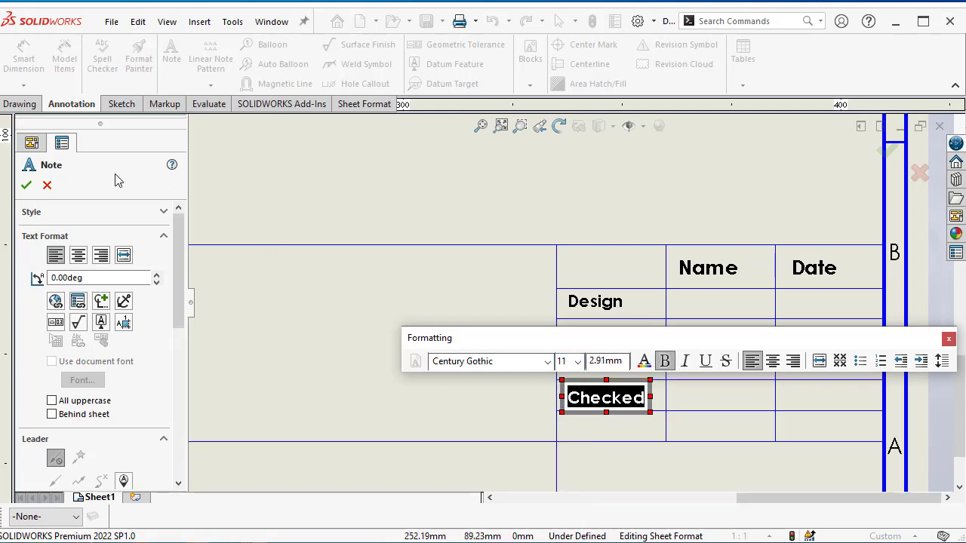
pyautogui.click(26, 185)
# - Add a bold size-11 Standard note in the cell below Checked
pyautogui.click(171, 59)
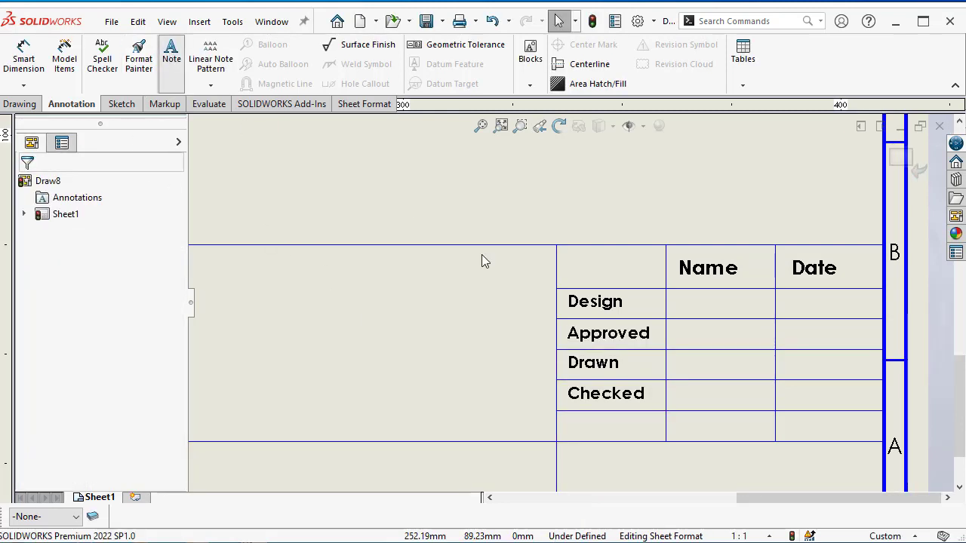
pyautogui.click(573, 424)
pyautogui.write('Standard')
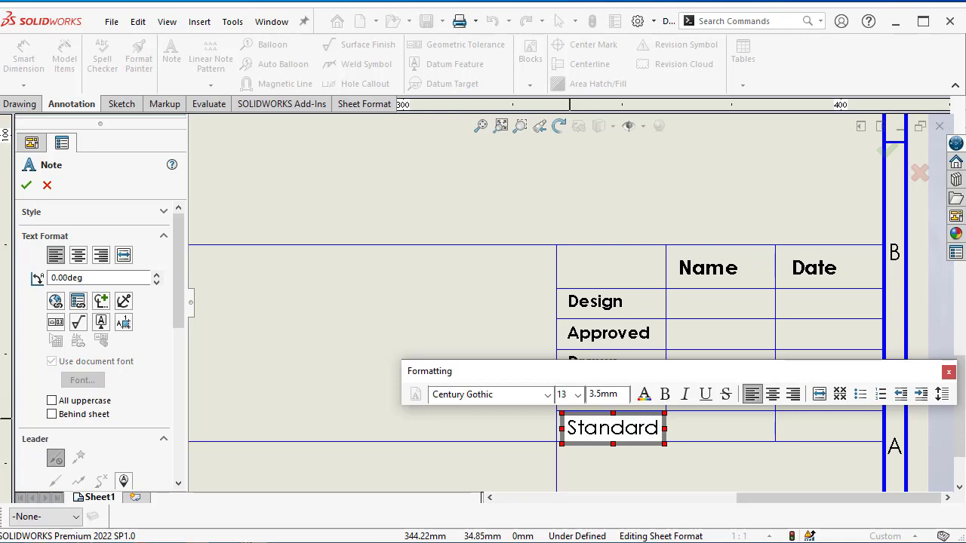
pyautogui.doubleClick(661, 434)
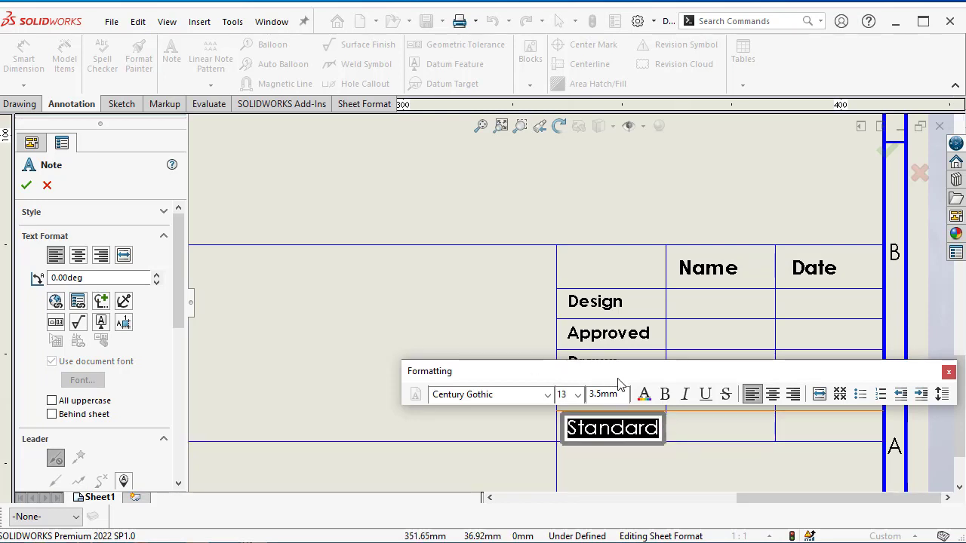
pyautogui.click(665, 396)
pyautogui.click(578, 395)
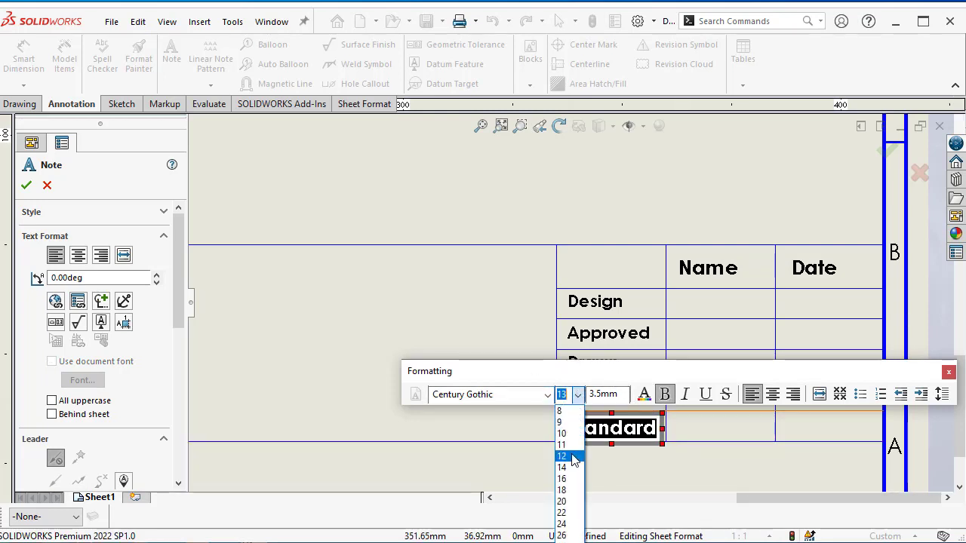
pyautogui.click(573, 450)
# - Add a bold size-20 'Unit :' note in the bottom-right title block cell
pyautogui.click(632, 276)
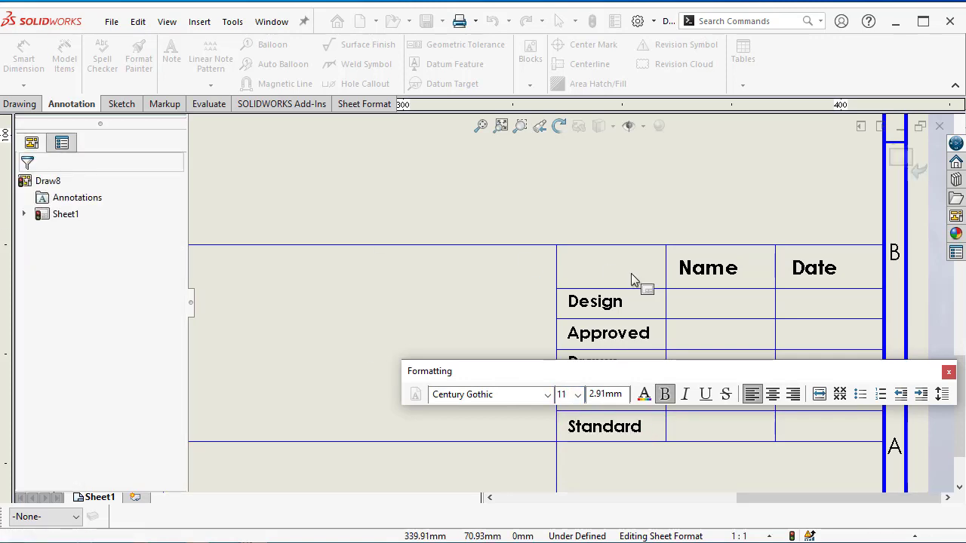
pyautogui.scroll(2, 653, 320)
pyautogui.scroll(1, 654, 320)
pyautogui.scroll(1, 522, 373)
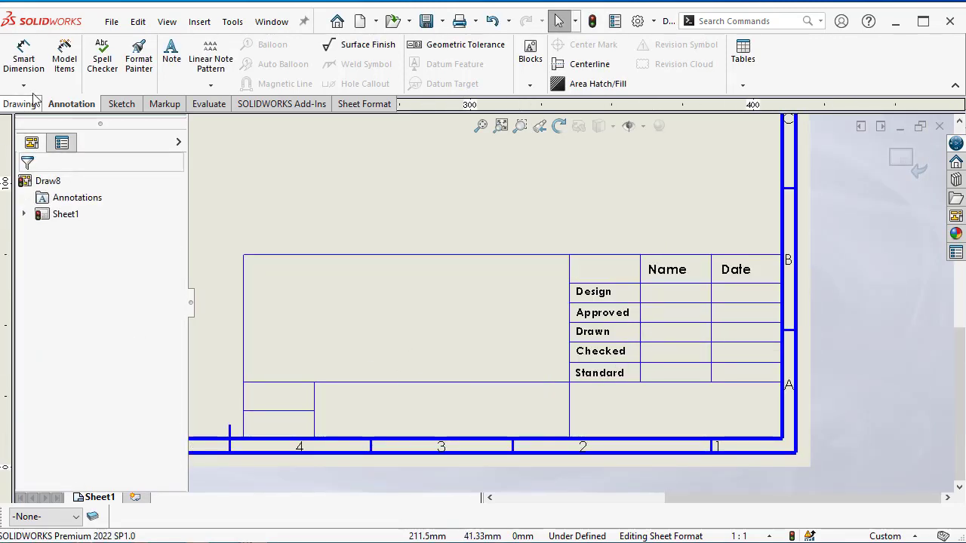
pyautogui.click(172, 53)
pyautogui.click(577, 396)
pyautogui.write('Unit :')
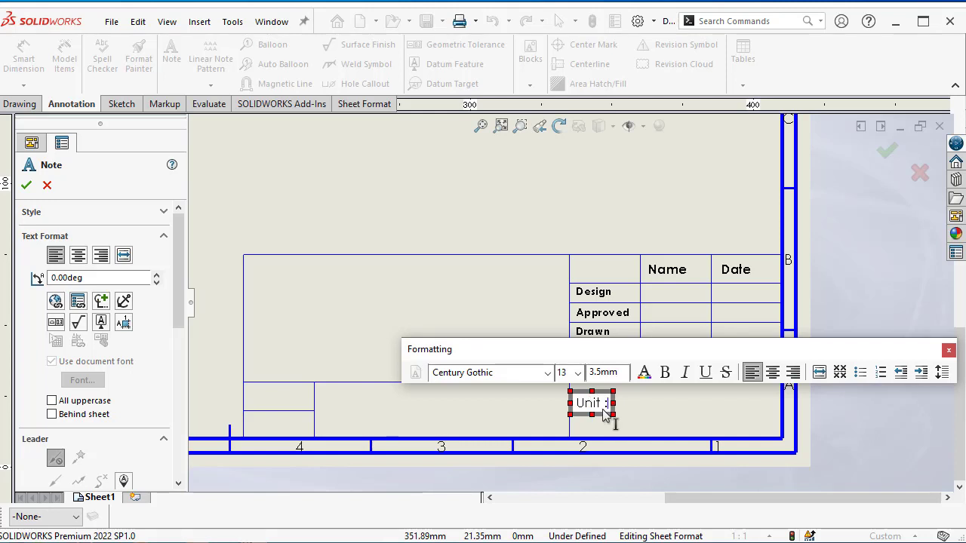
pyautogui.click(578, 373)
pyautogui.click(570, 478)
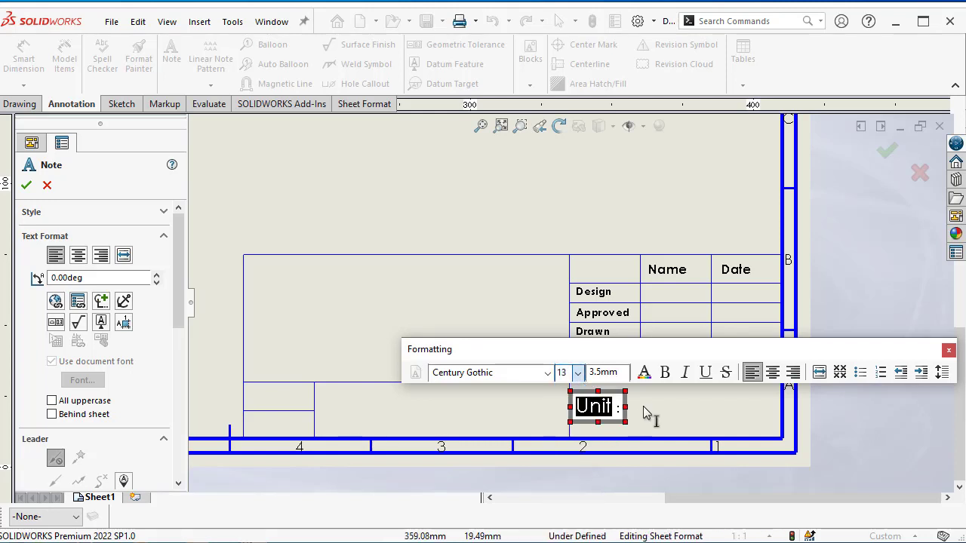
pyautogui.click(665, 372)
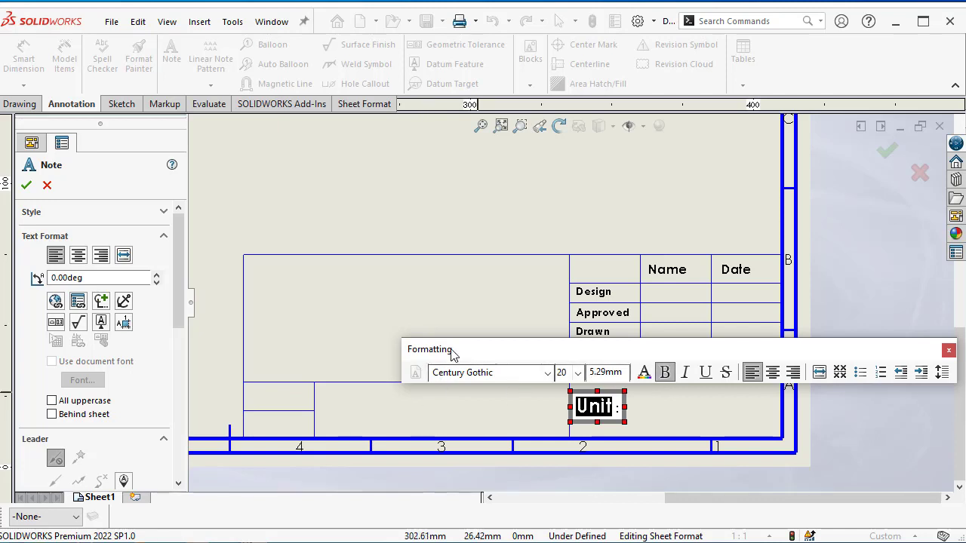
pyautogui.click(25, 188)
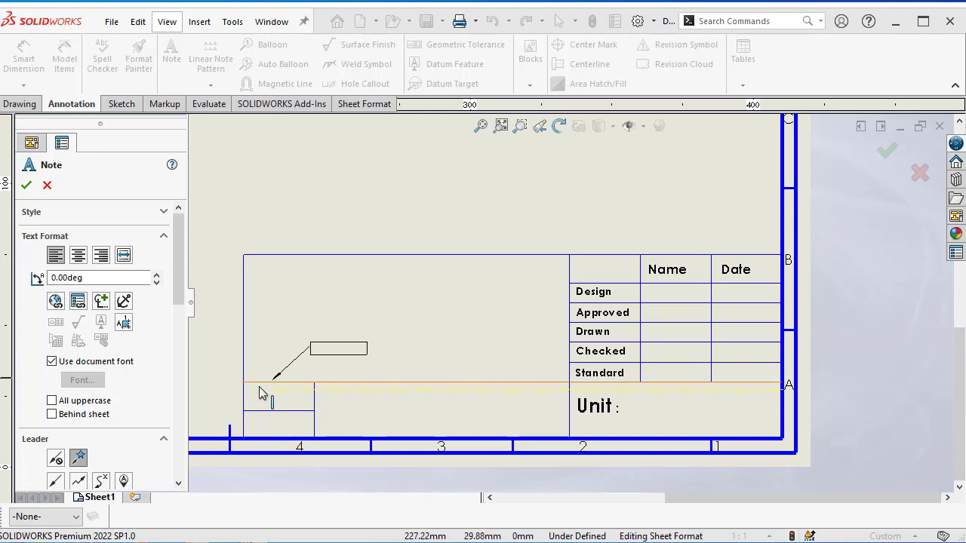
# - Add a bold size-11 'Scale :' note in the bottom-left cell
pyautogui.click(255, 393)
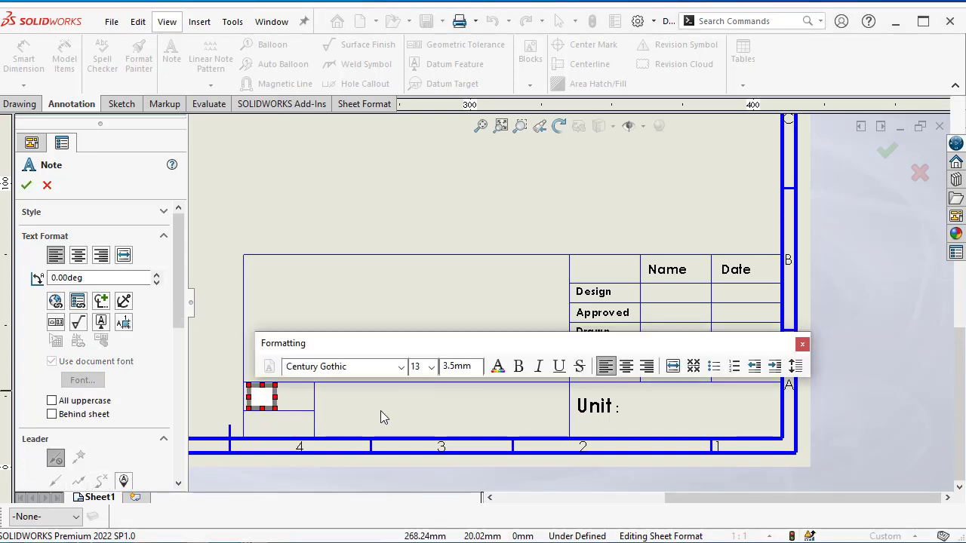
pyautogui.write('Scale')
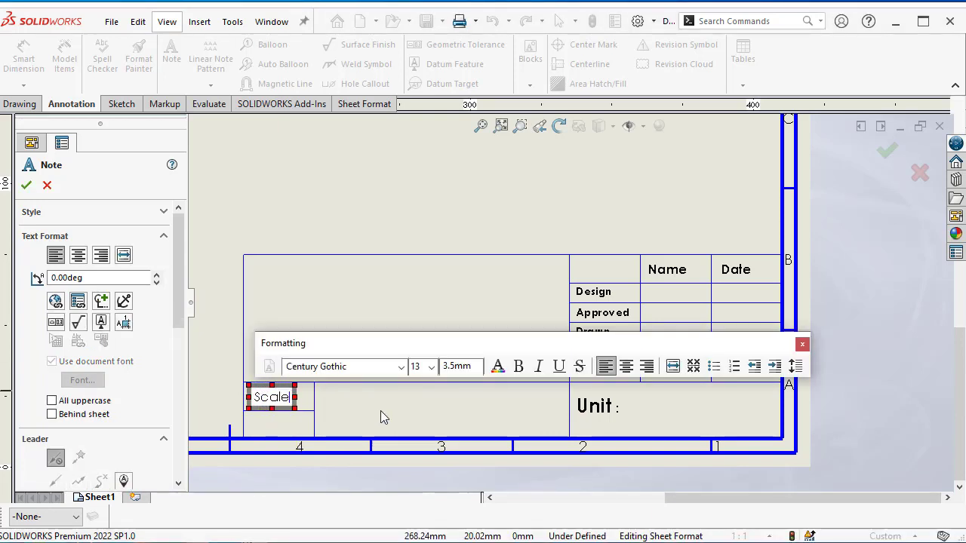
pyautogui.write(' :')
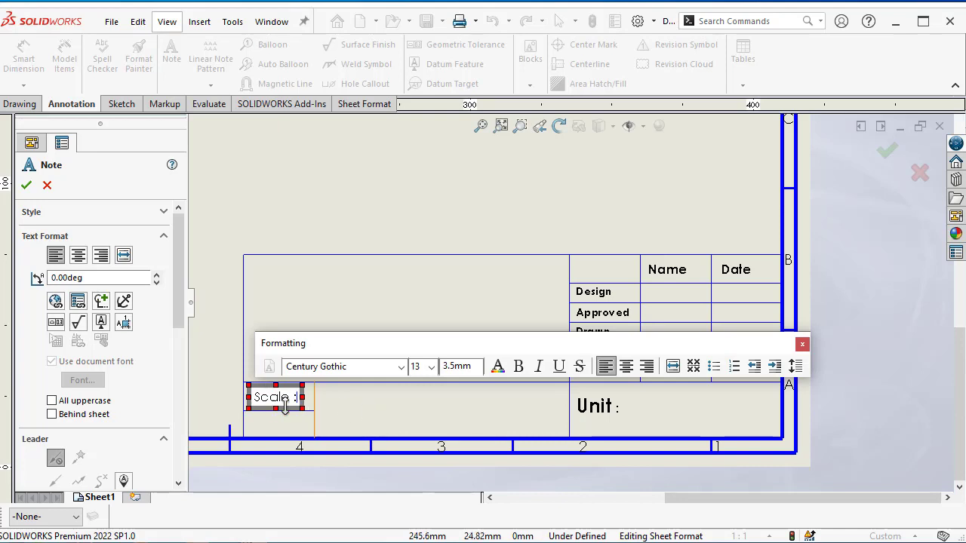
pyautogui.doubleClick(291, 400)
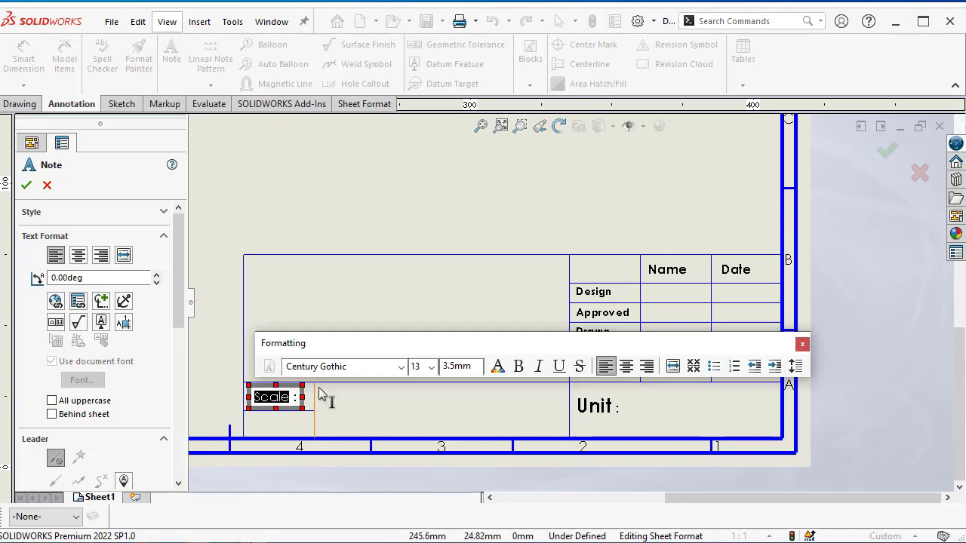
pyautogui.click(432, 366)
pyautogui.click(421, 412)
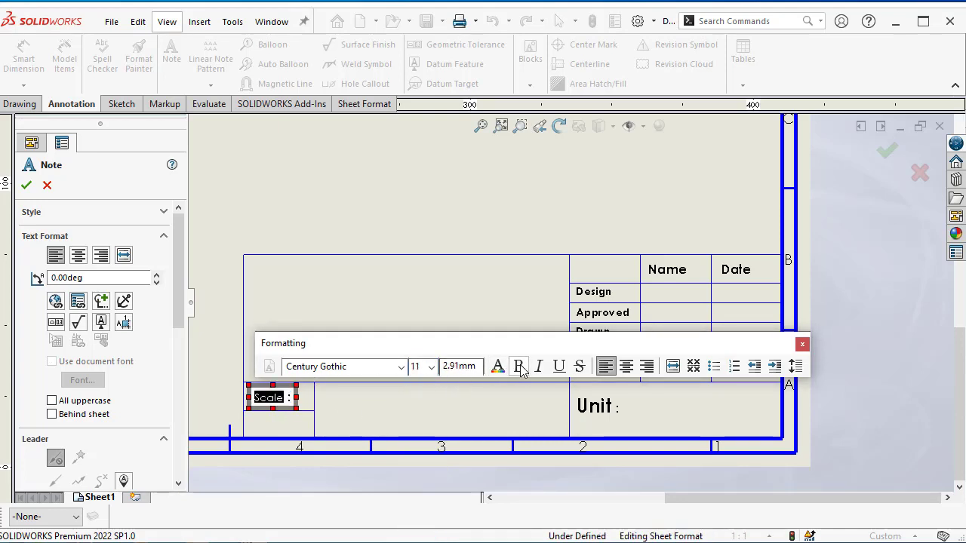
pyautogui.click(519, 366)
pyautogui.click(287, 406)
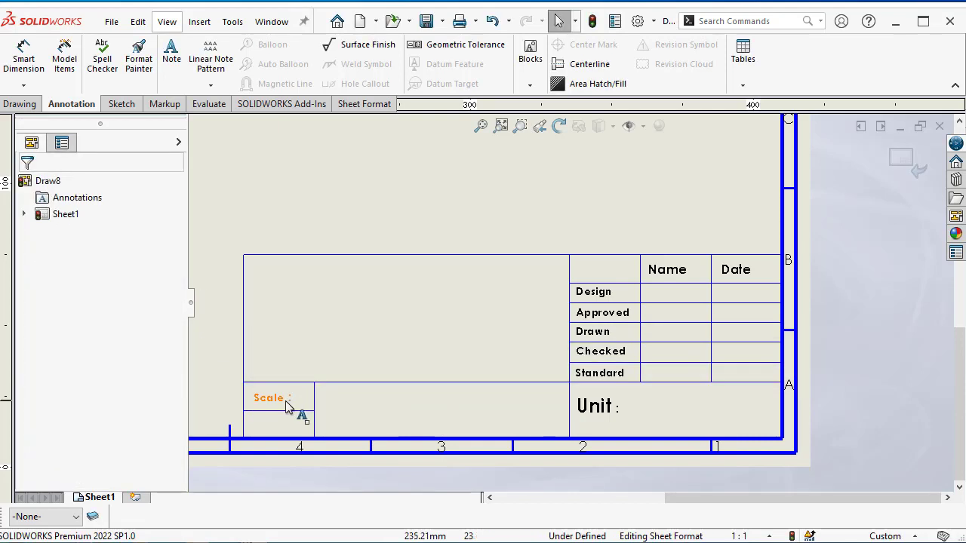
pyautogui.click(269, 401)
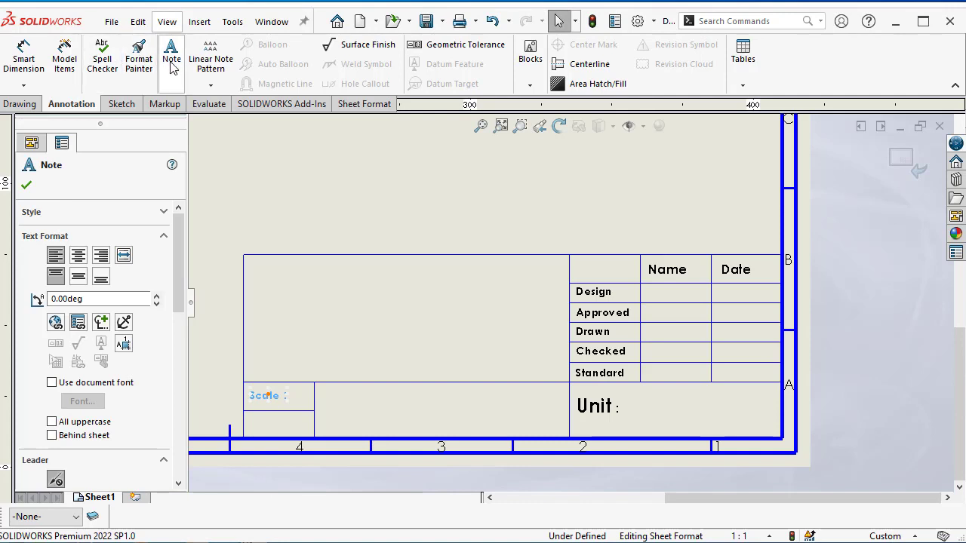
# - Add a bold size-20 'Tittle :' note beside the Scale label in the bottom strip
pyautogui.click(25, 186)
pyautogui.click(171, 54)
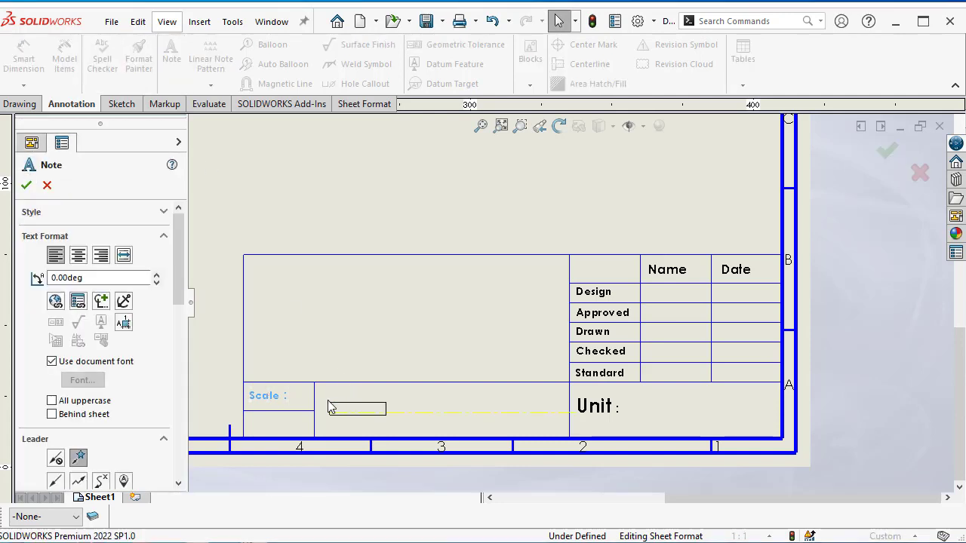
pyautogui.click(327, 392)
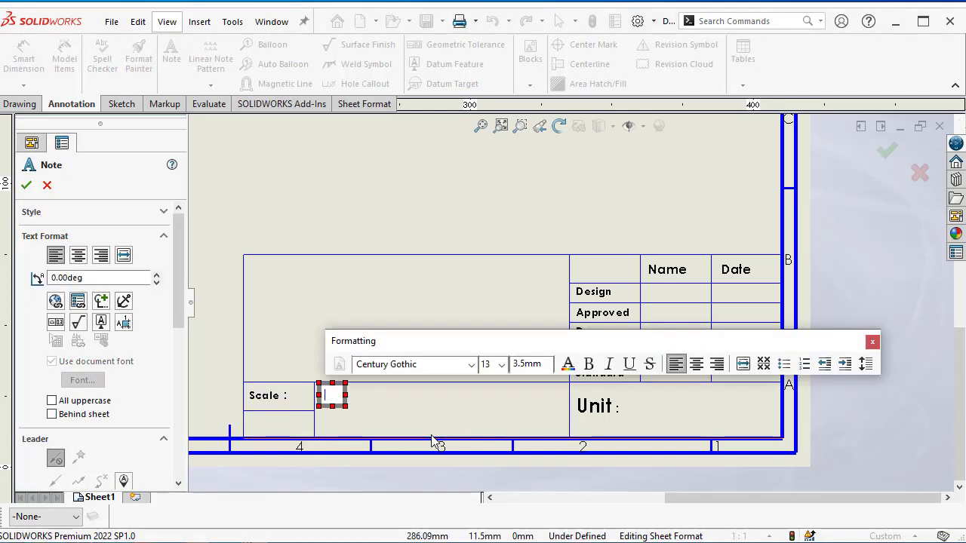
pyautogui.write('1')
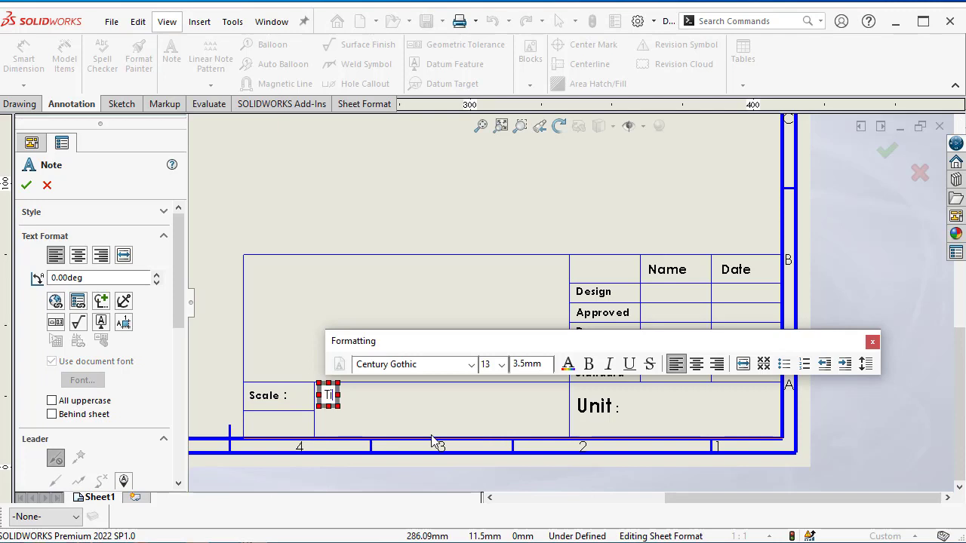
pyautogui.write('ttle :')
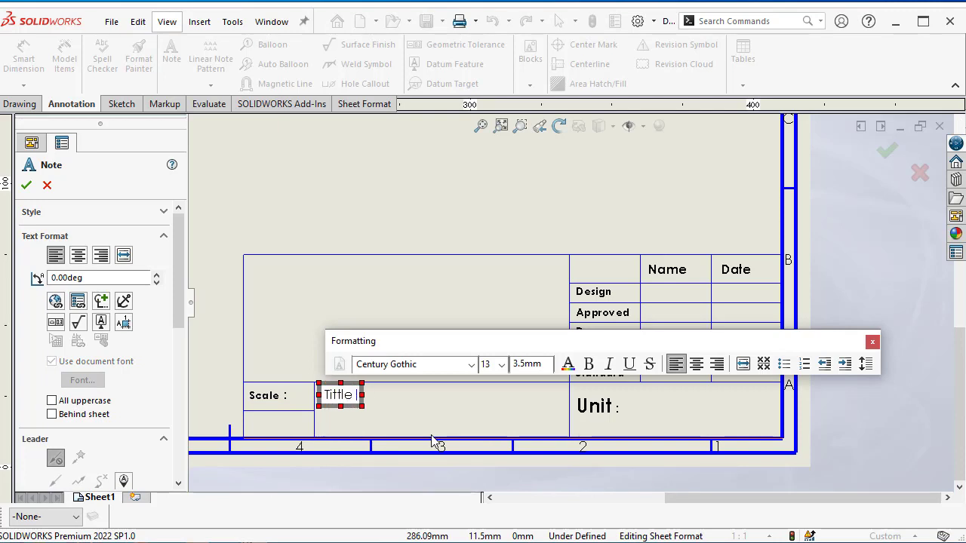
pyautogui.doubleClick(341, 395)
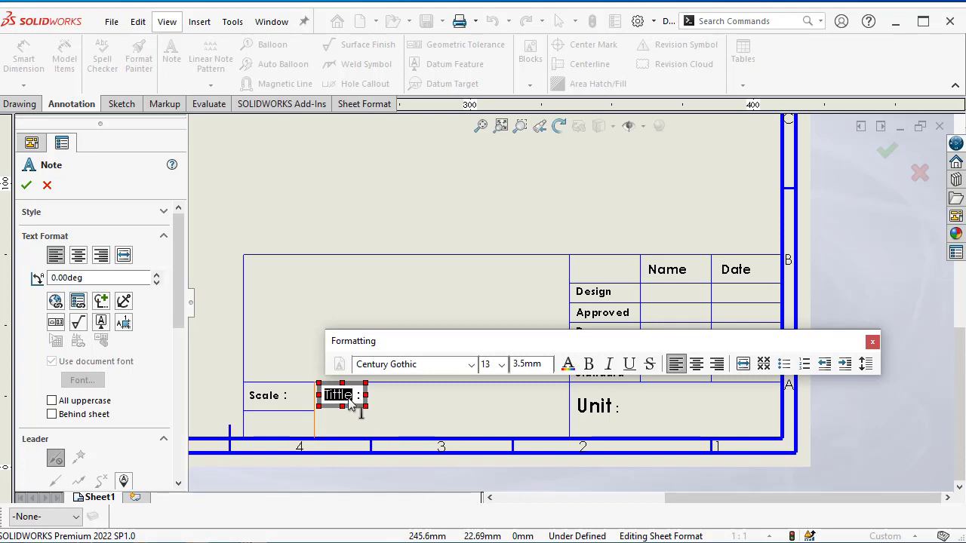
pyautogui.click(501, 364)
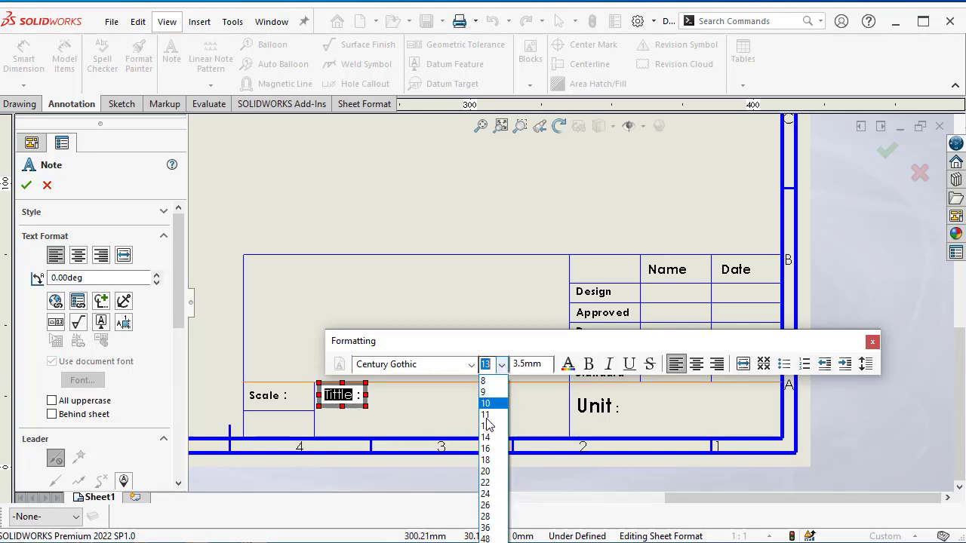
pyautogui.click(500, 471)
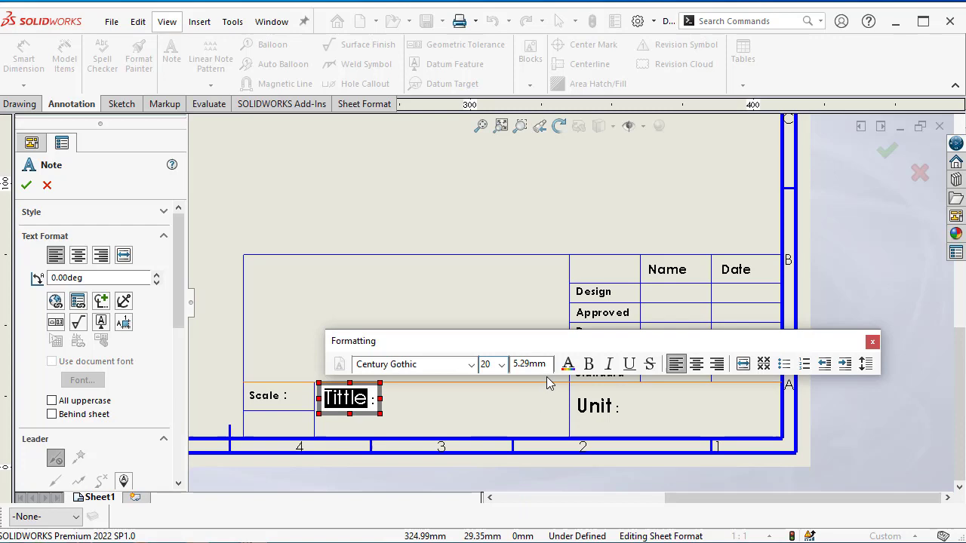
pyautogui.click(588, 365)
pyautogui.click(26, 184)
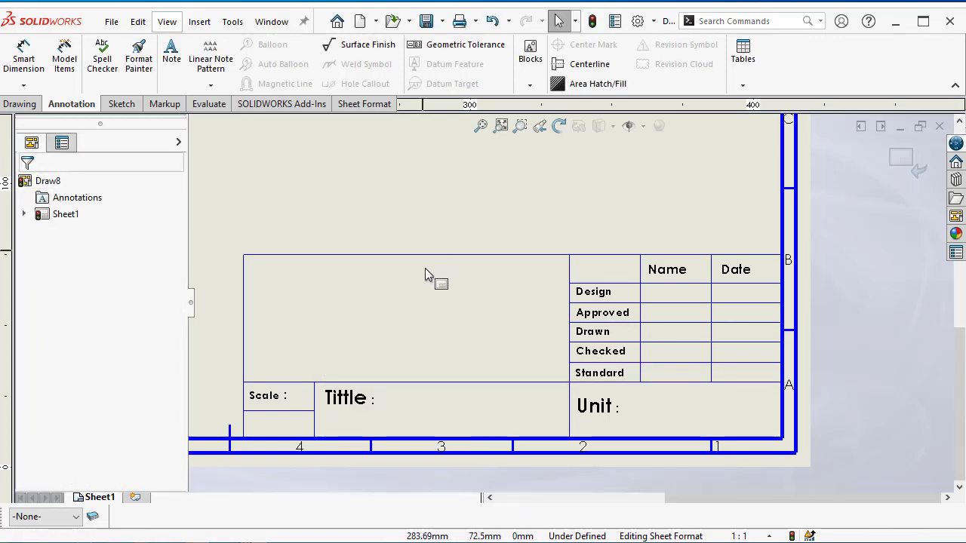
pyautogui.scroll(-1, 705, 354)
pyautogui.scroll(2, 431, 274)
pyautogui.scroll(2, 390, 297)
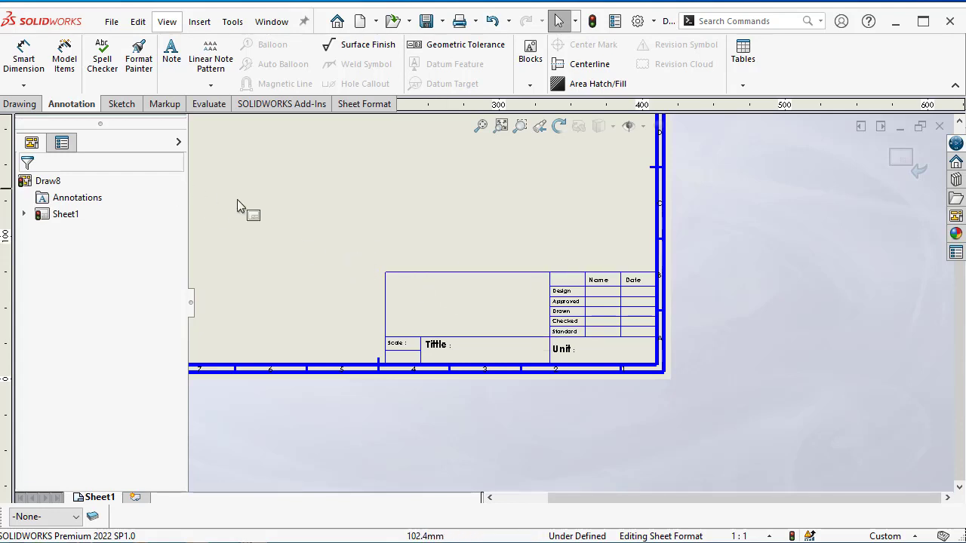
# - Insert the channels4_profile logo image as a picture on the sheet
pyautogui.click(233, 22)
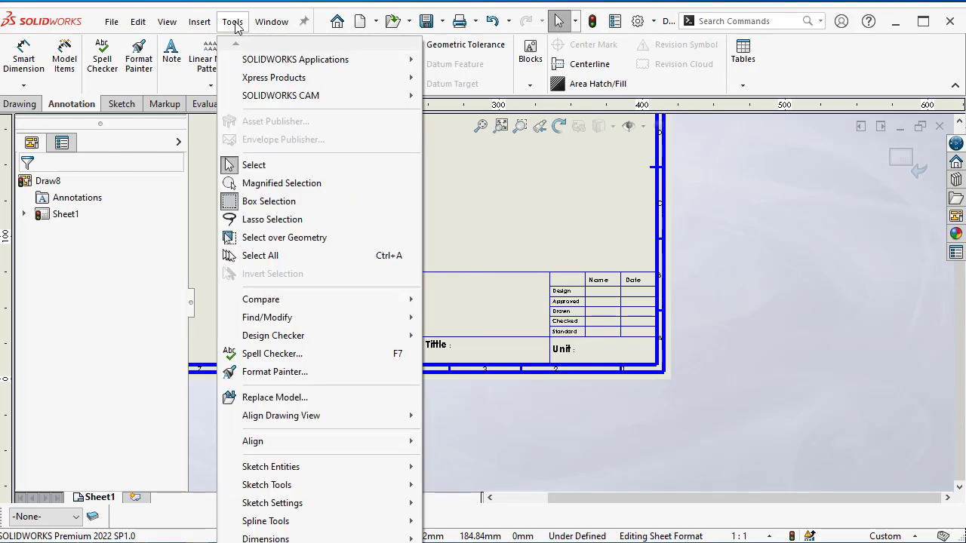
pyautogui.moveTo(200, 21)
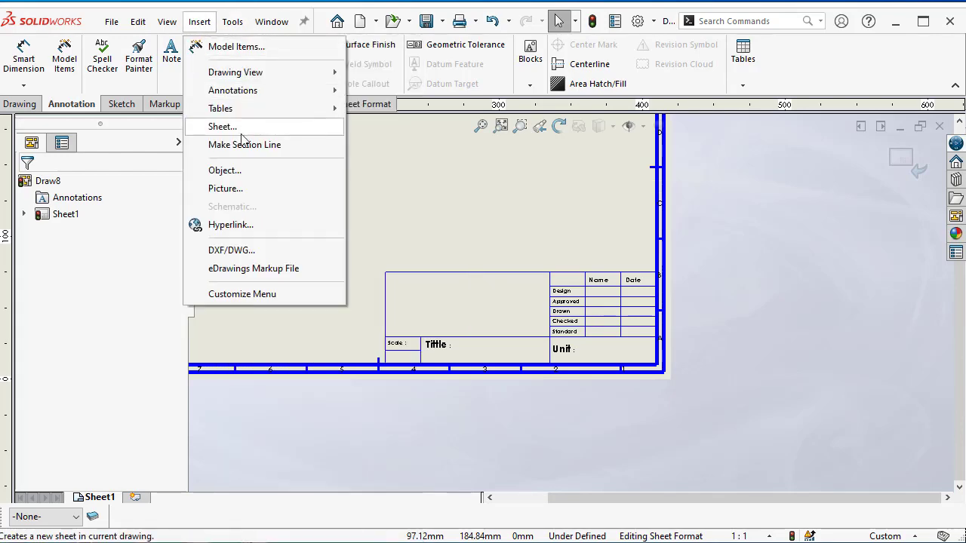
pyautogui.click(267, 189)
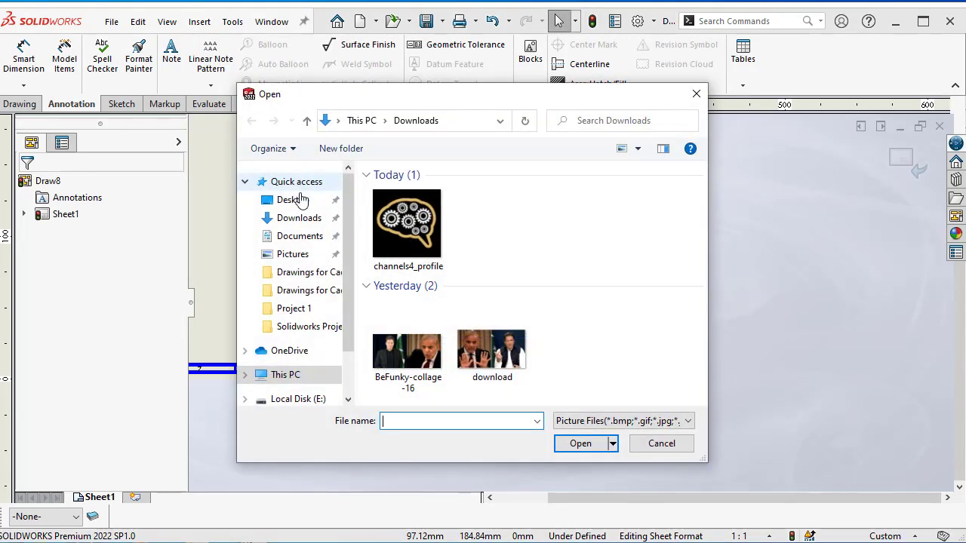
pyautogui.click(442, 256)
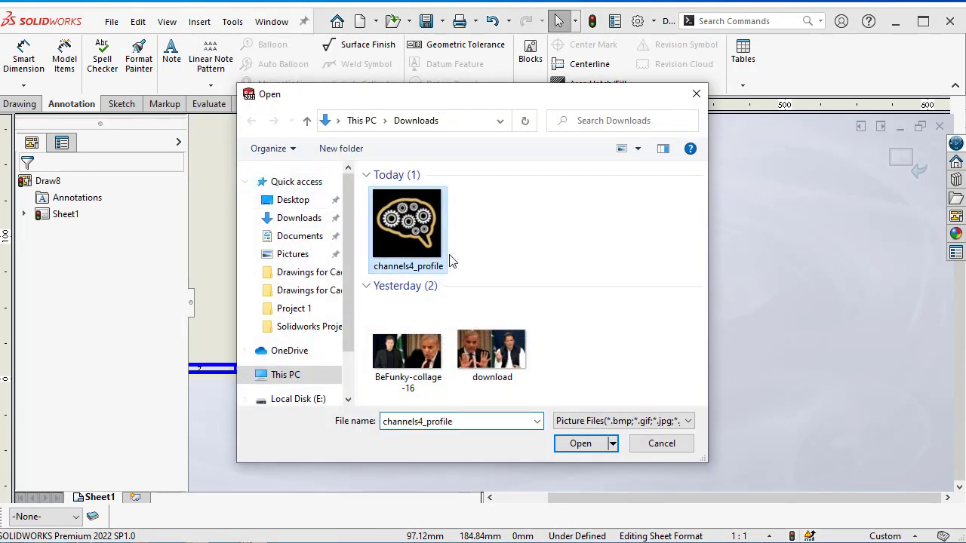
pyautogui.click(581, 444)
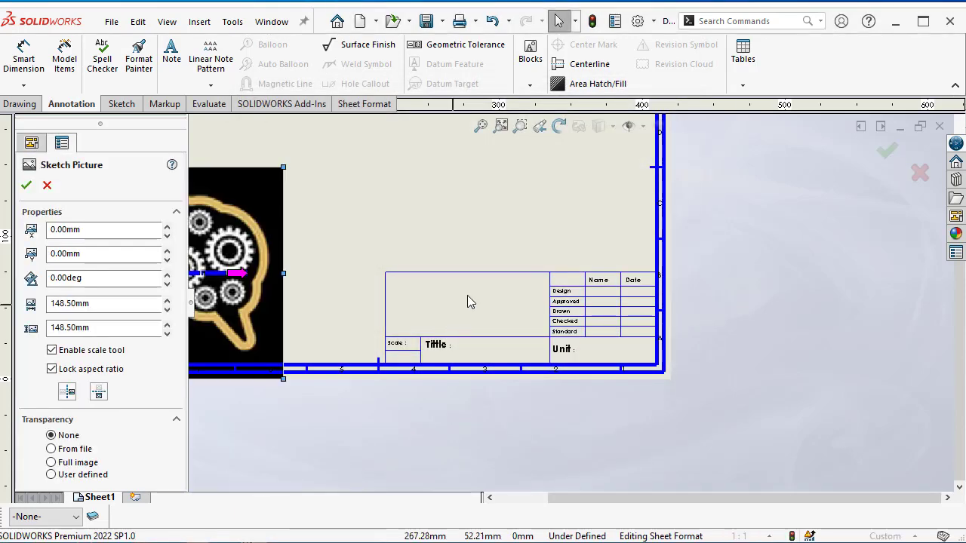
# - Shrink the logo to about 34.6 mm square and fit it into the title block's upper-left cell
pyautogui.scroll(-1, 252, 248)
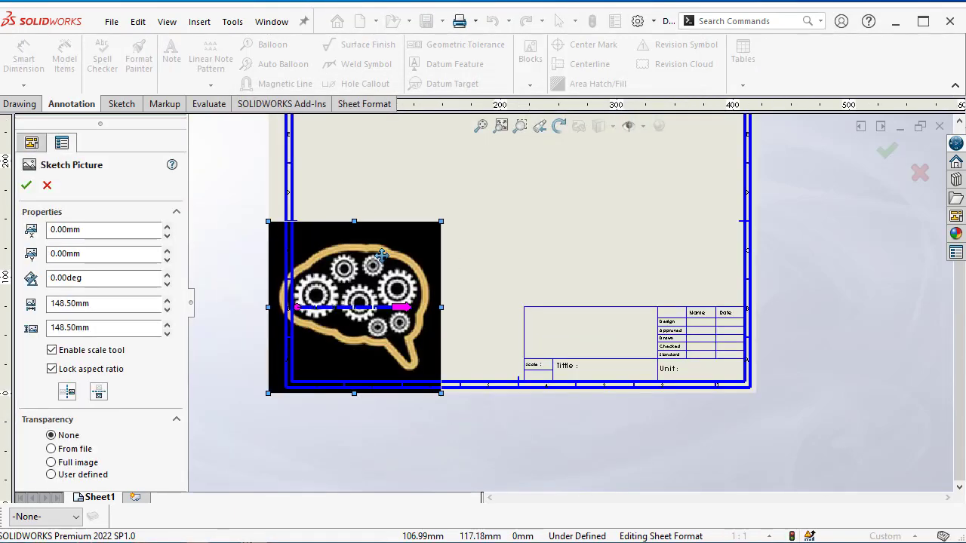
pyautogui.scroll(-1, 252, 249)
pyautogui.scroll(-1, 252, 248)
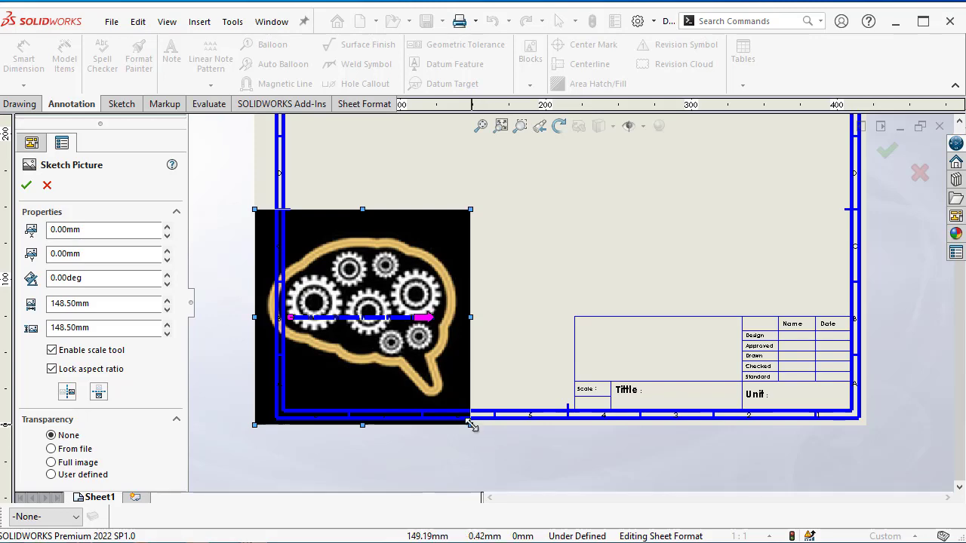
pyautogui.moveTo(470, 425)
pyautogui.mouseDown()
pyautogui.moveTo(369, 300)
pyautogui.moveTo(359, 315)
pyautogui.moveTo(583, 347)
pyautogui.moveTo(507, 297)
pyautogui.mouseUp()
pyautogui.moveTo(476, 264)
pyautogui.mouseDown()
pyautogui.moveTo(578, 316)
pyautogui.moveTo(617, 348)
pyautogui.mouseUp()
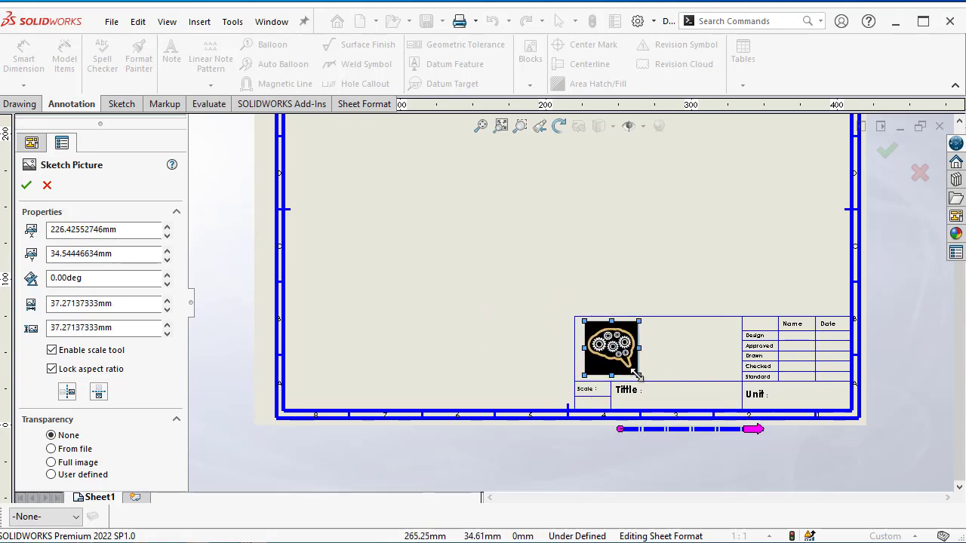
pyautogui.moveTo(640, 375); pyautogui.dragTo(619, 351)
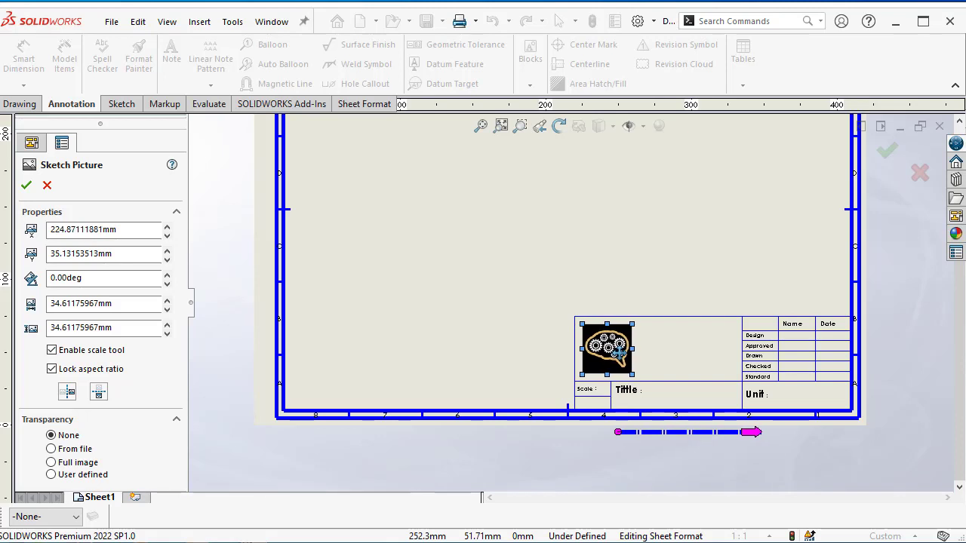
pyautogui.click(47, 187)
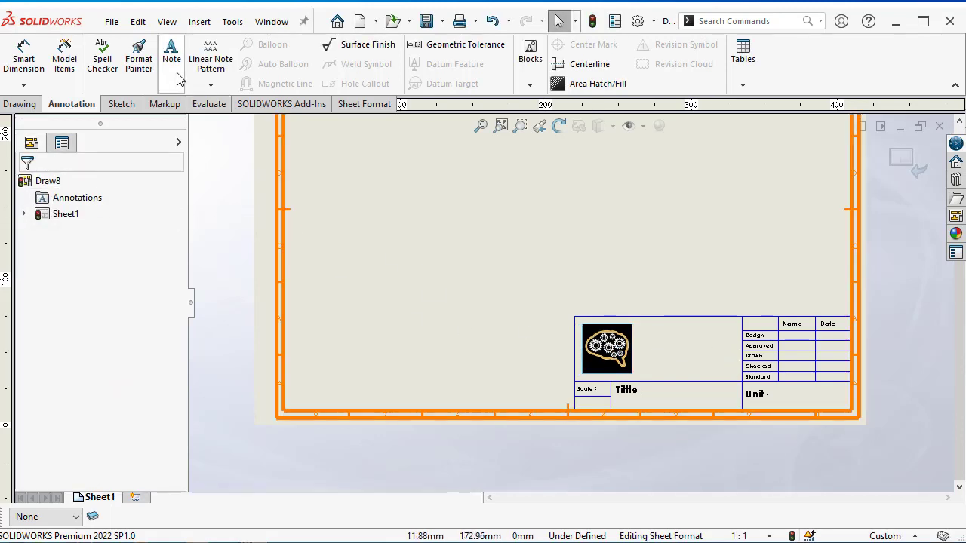
# - Add a note reading 'Manufacturing.pk' in the empty space beside the logo
pyautogui.click(179, 74)
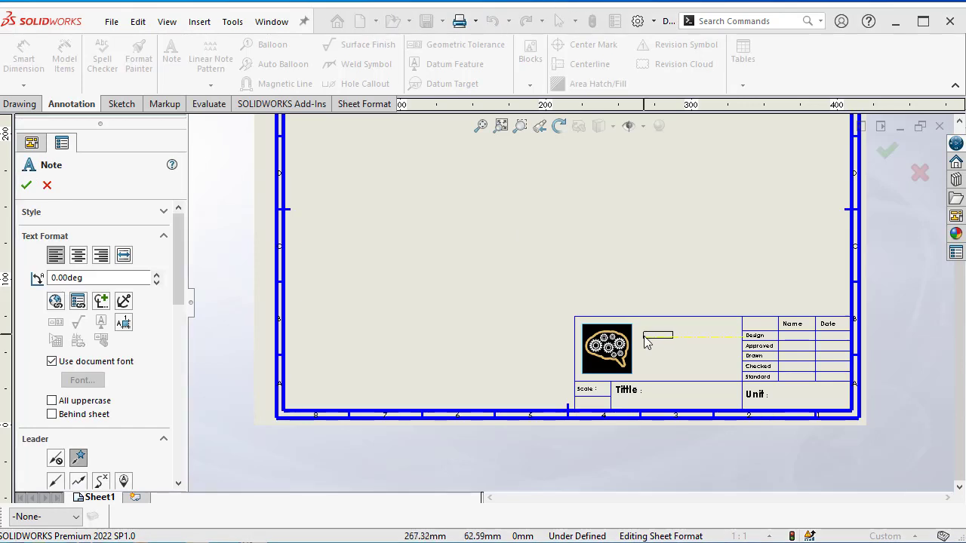
pyautogui.click(645, 341)
pyautogui.write('M')
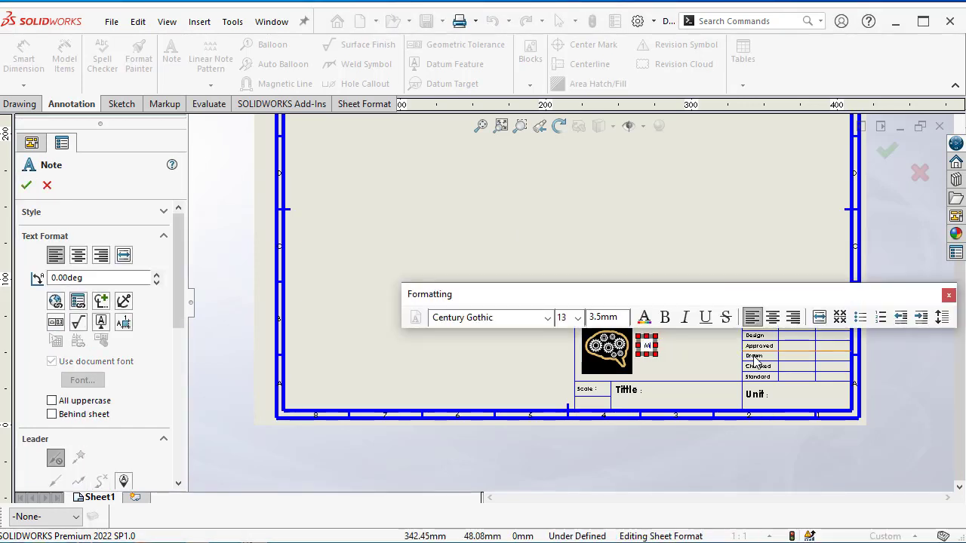
pyautogui.write('anufacturing.')
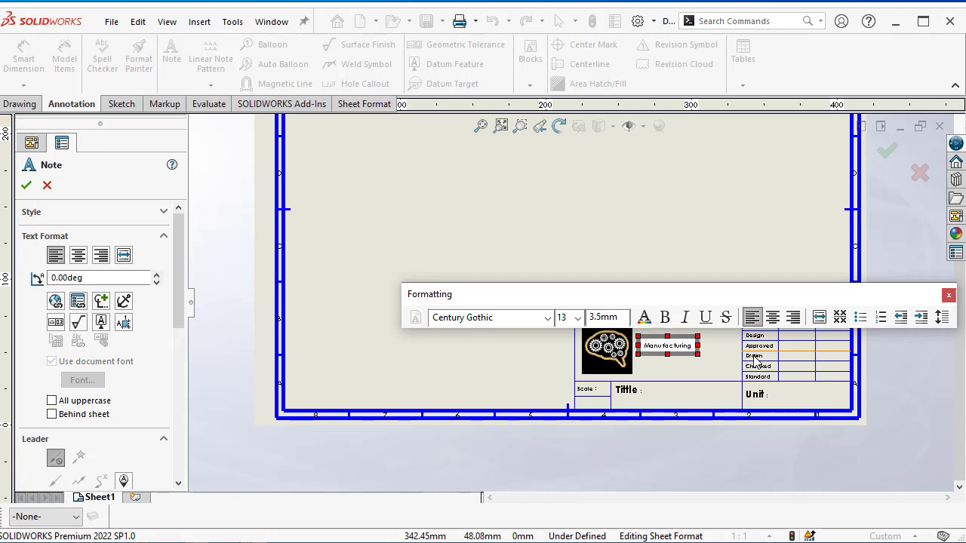
pyautogui.write('pk')
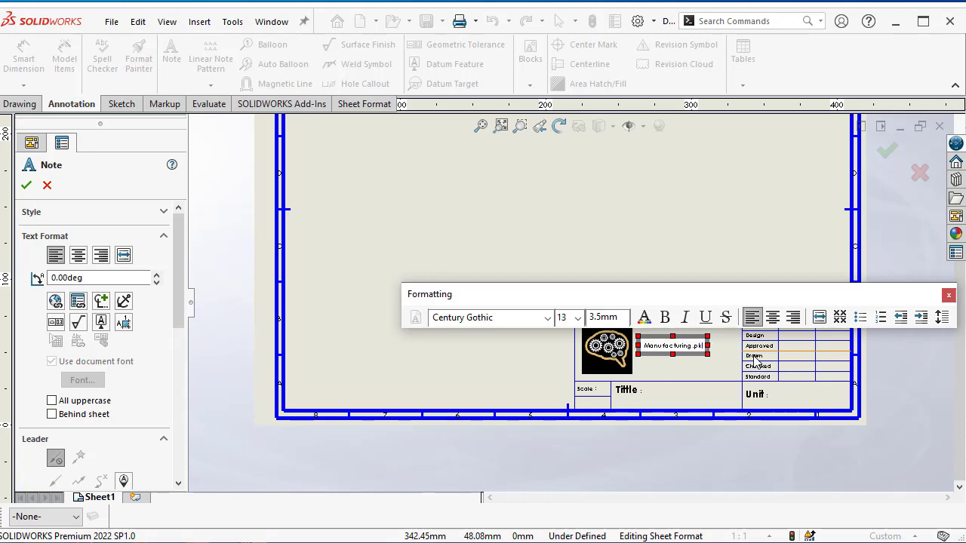
# - Format the Manufacturing.pk text as size 22 bold and confirm the note
pyautogui.scroll(-2, 669, 330)
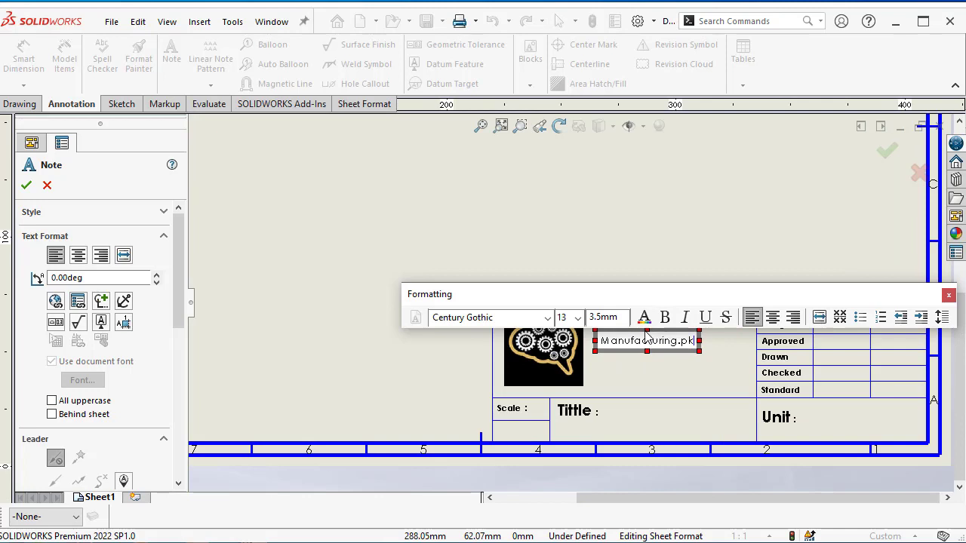
pyautogui.scroll(-2, 679, 338)
pyautogui.doubleClick(690, 341)
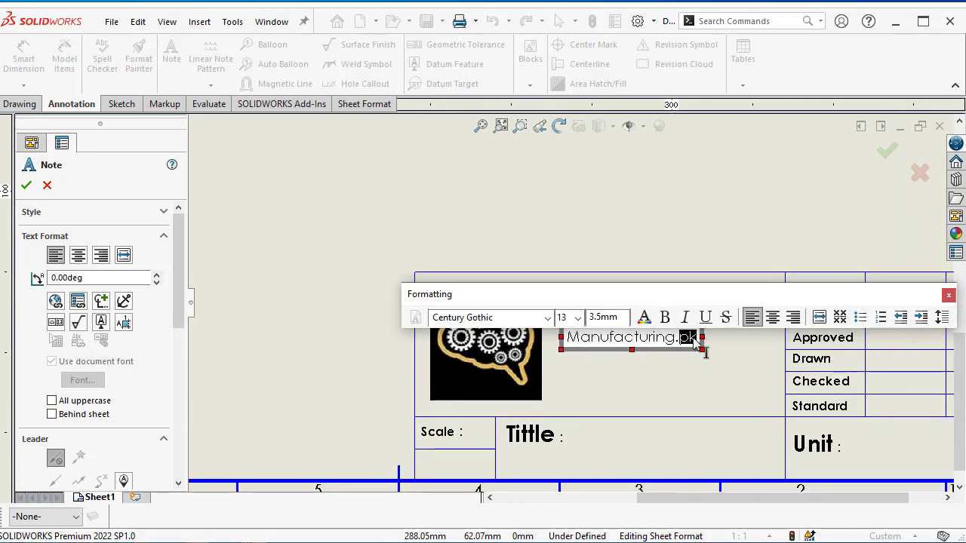
pyautogui.moveTo(693, 341); pyautogui.dragTo(570, 341)
pyautogui.click(577, 319)
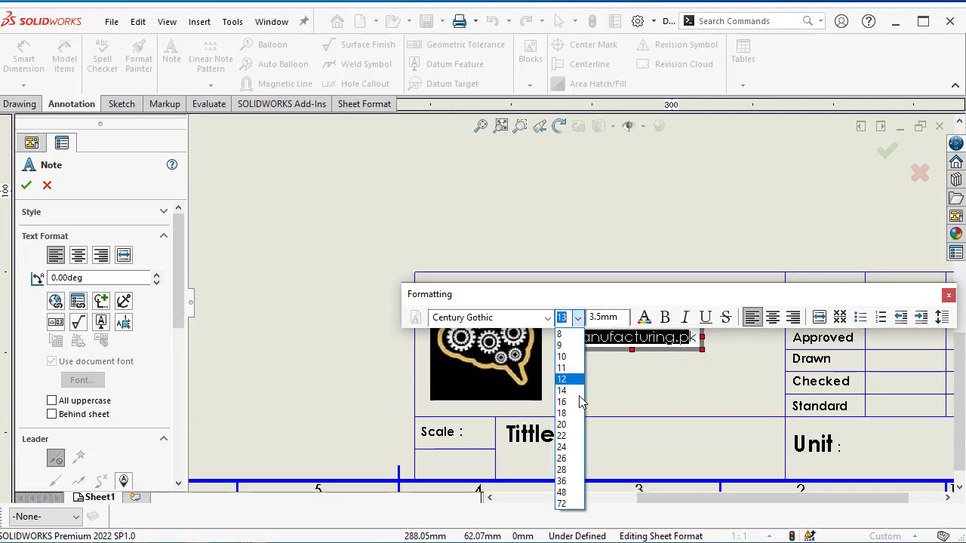
pyautogui.click(574, 436)
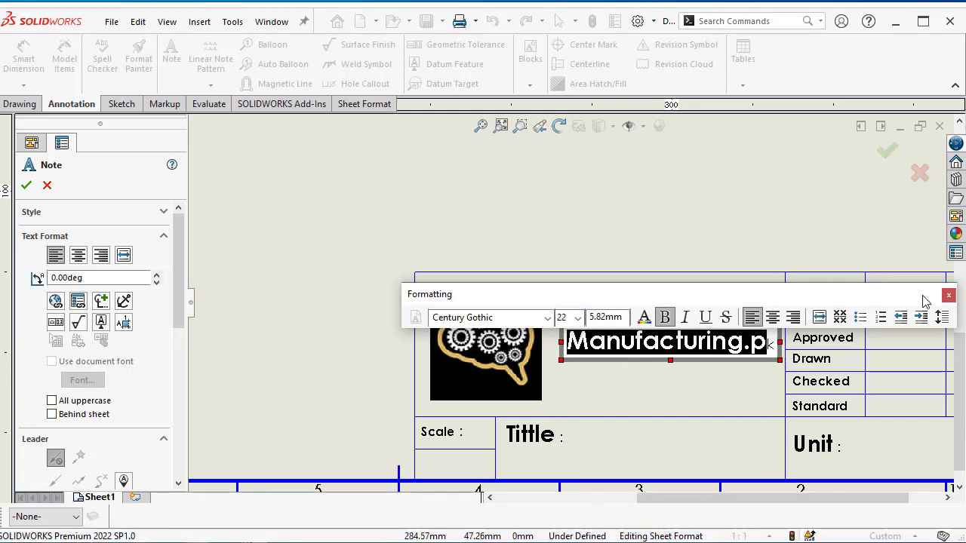
pyautogui.click(948, 295)
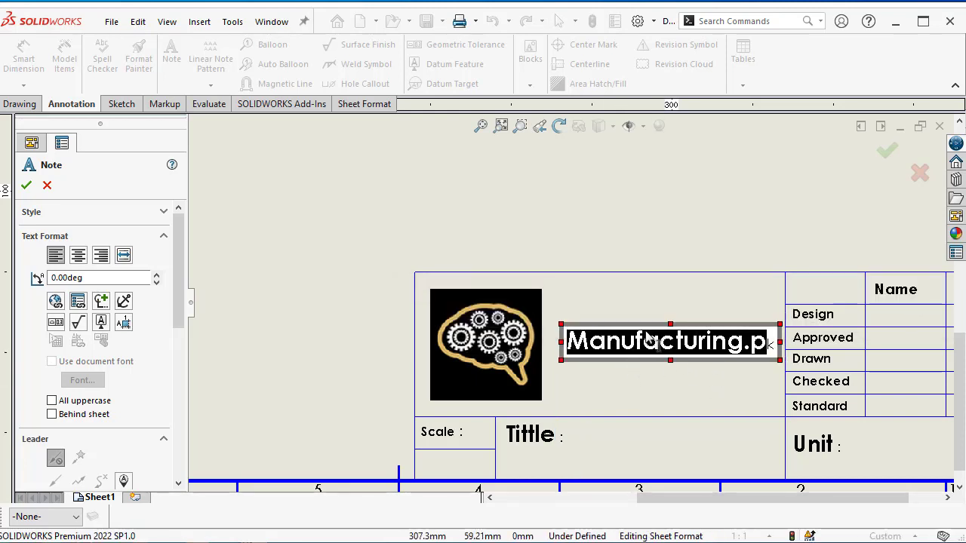
pyautogui.click(26, 185)
pyautogui.scroll(3, 664, 343)
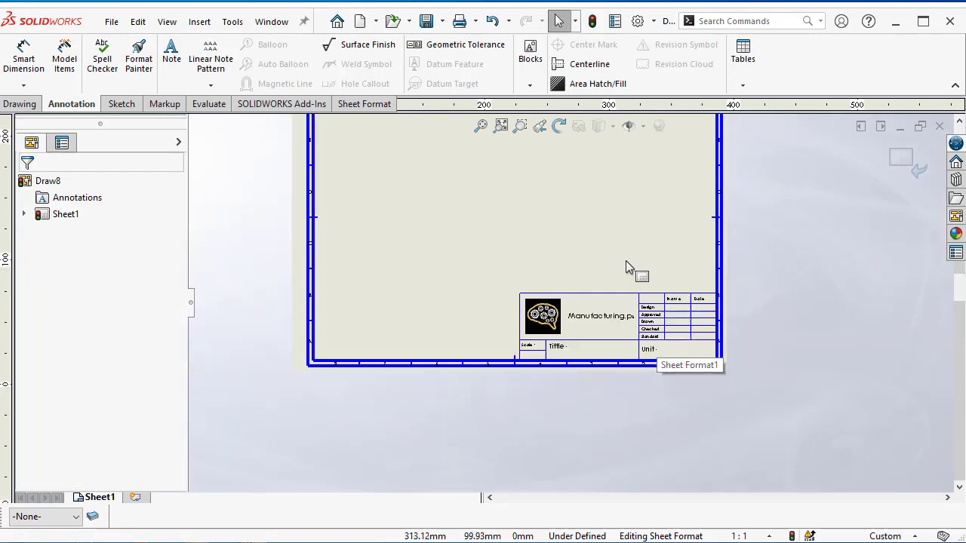
# - Leave the sheet format and return to editing the sheet
pyautogui.scroll(-1, 546, 230)
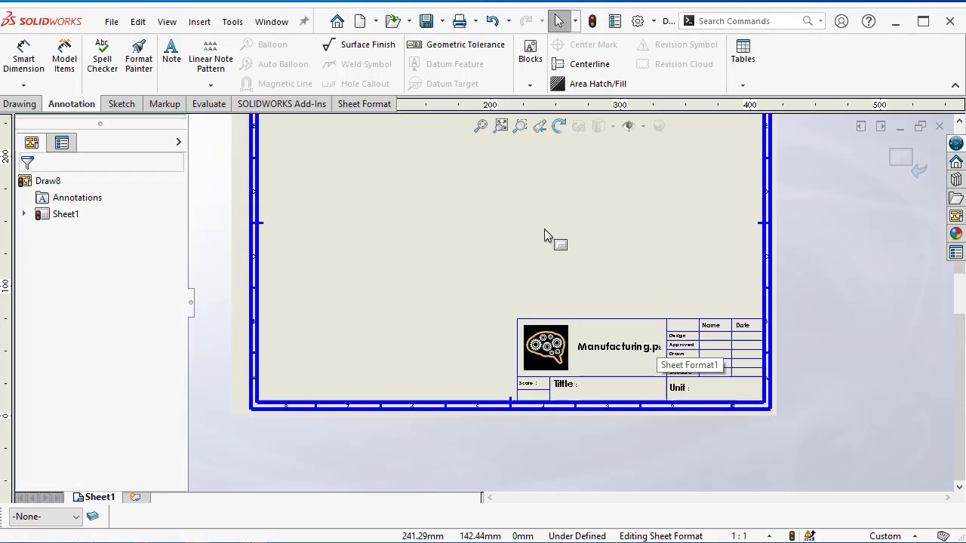
pyautogui.click(899, 161)
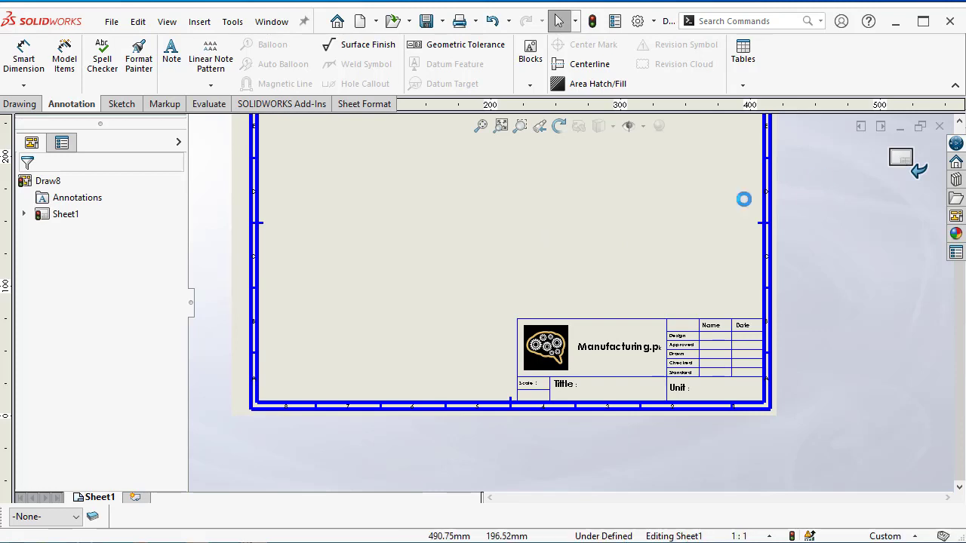
pyautogui.scroll(3, 517, 259)
pyautogui.scroll(-1, 531, 256)
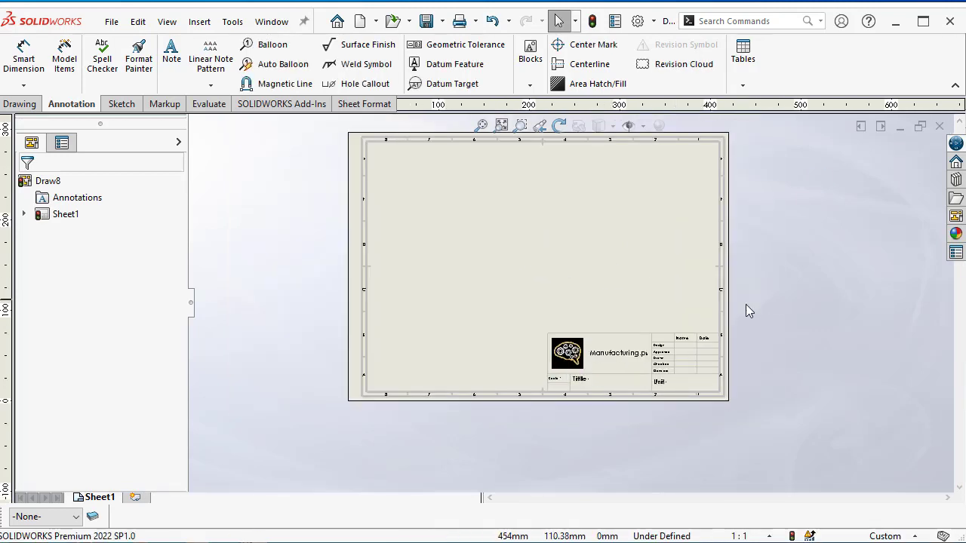
pyautogui.scroll(-1, 746, 305)
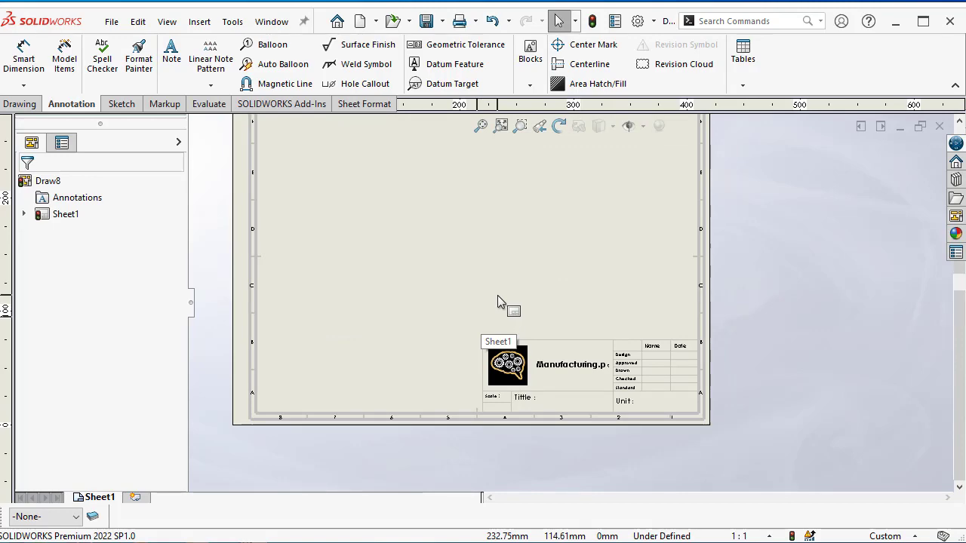
# - Save the drawing to the Desktop as 'Tittle Block'
pyautogui.hotkey('ctrl', 's')
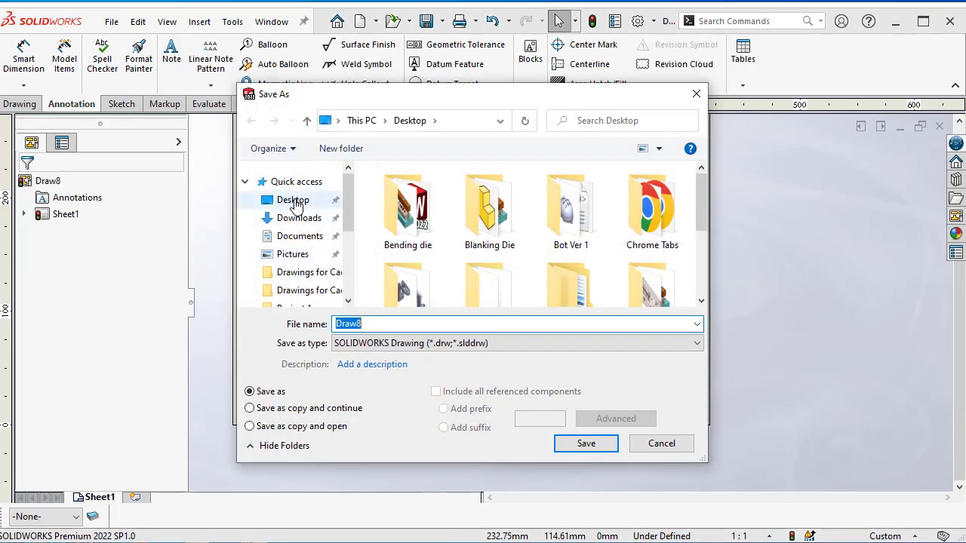
pyautogui.click(276, 199)
pyautogui.write('Tittle Block')
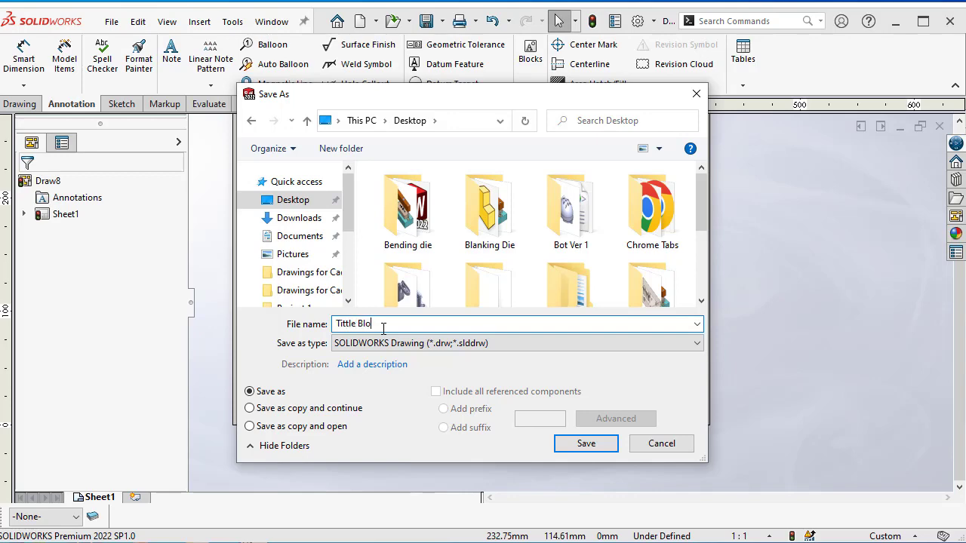
pyautogui.click(591, 446)
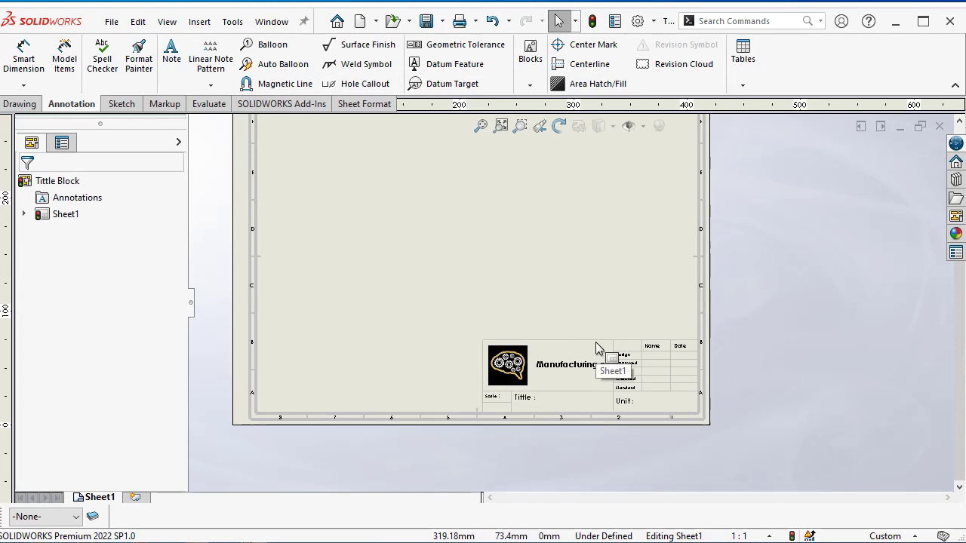